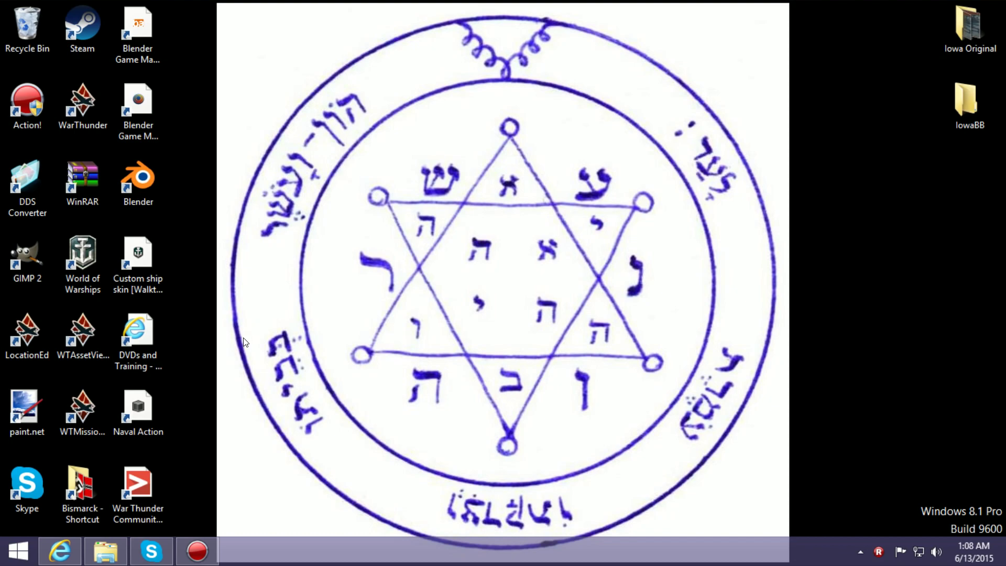
Close the already open textures folder window and open a fresh File Explorer window.
{"action": "mouse_move", "coordinate": [107, 554]}
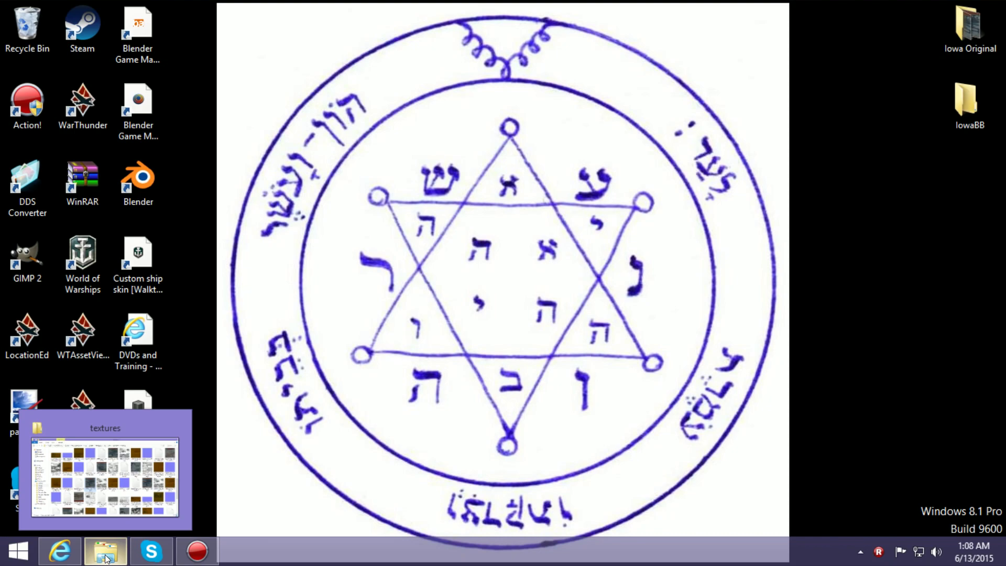
{"action": "left_click", "coordinate": [106, 557]}
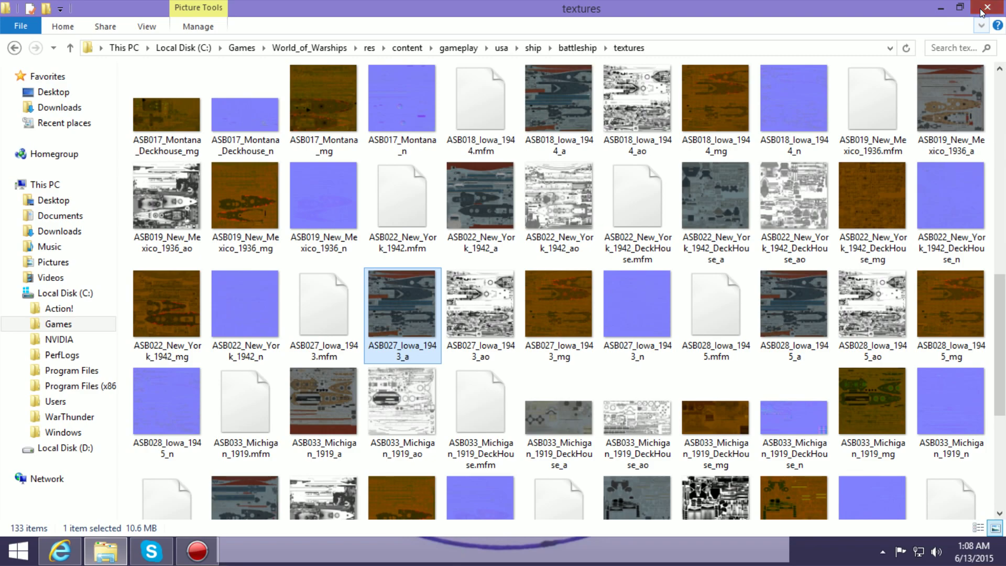
{"action": "left_click", "coordinate": [985, 10]}
{"action": "left_click", "coordinate": [104, 544]}
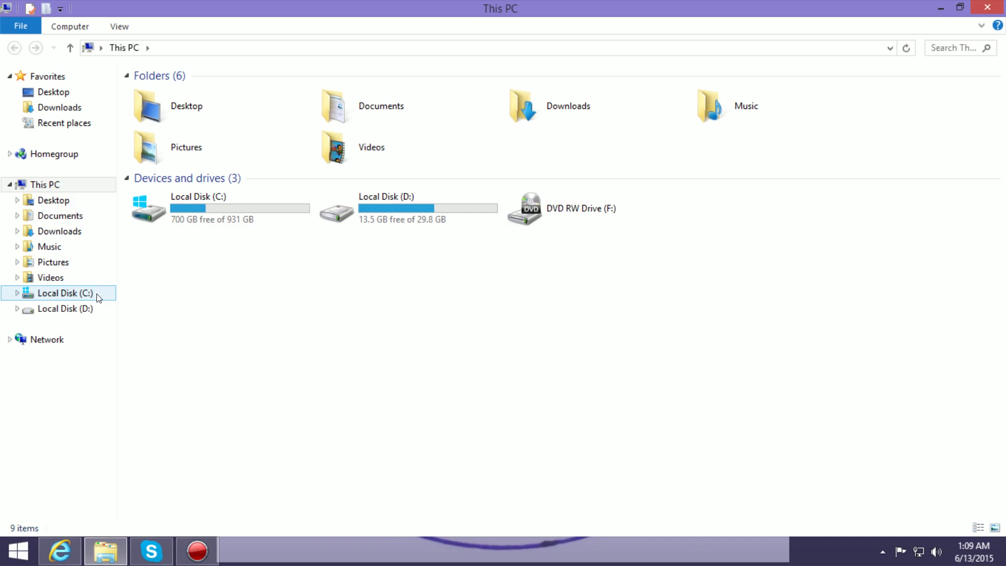
Navigate from Local Disk (C:) through Games and World_of_Warships into the res folder.
{"action": "left_click", "coordinate": [65, 293]}
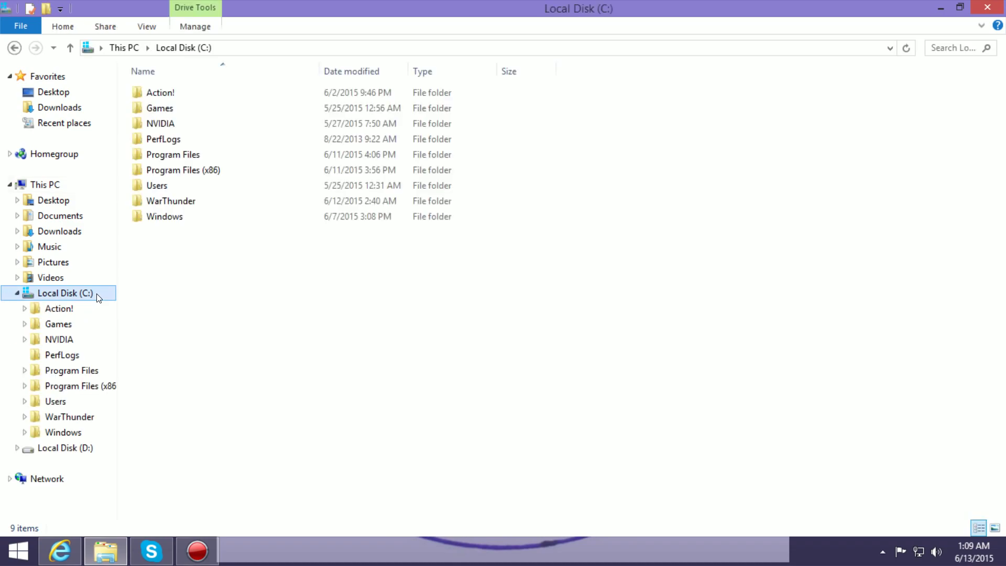
{"action": "double_click", "coordinate": [175, 108]}
{"action": "left_click", "coordinate": [182, 98]}
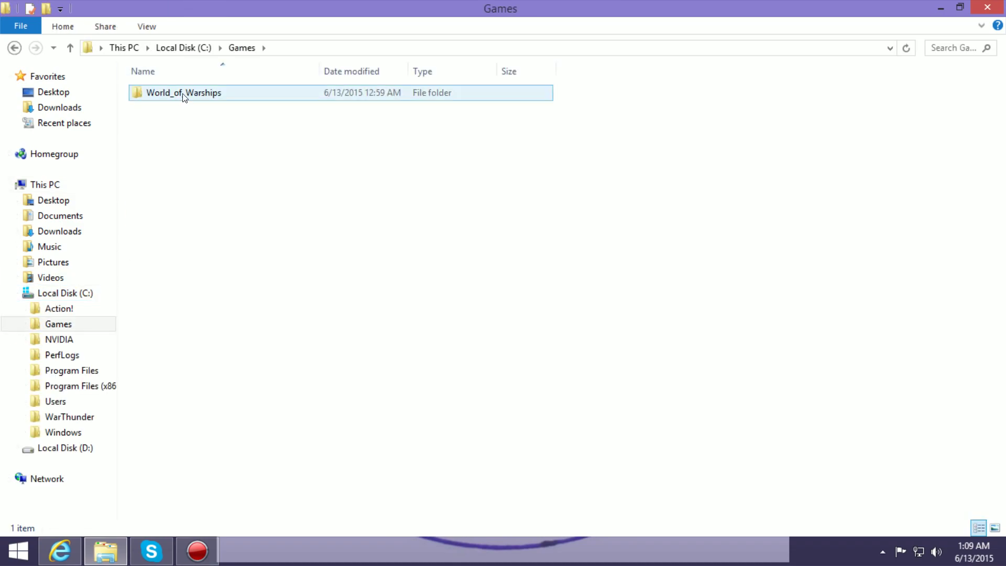
{"action": "double_click", "coordinate": [185, 98]}
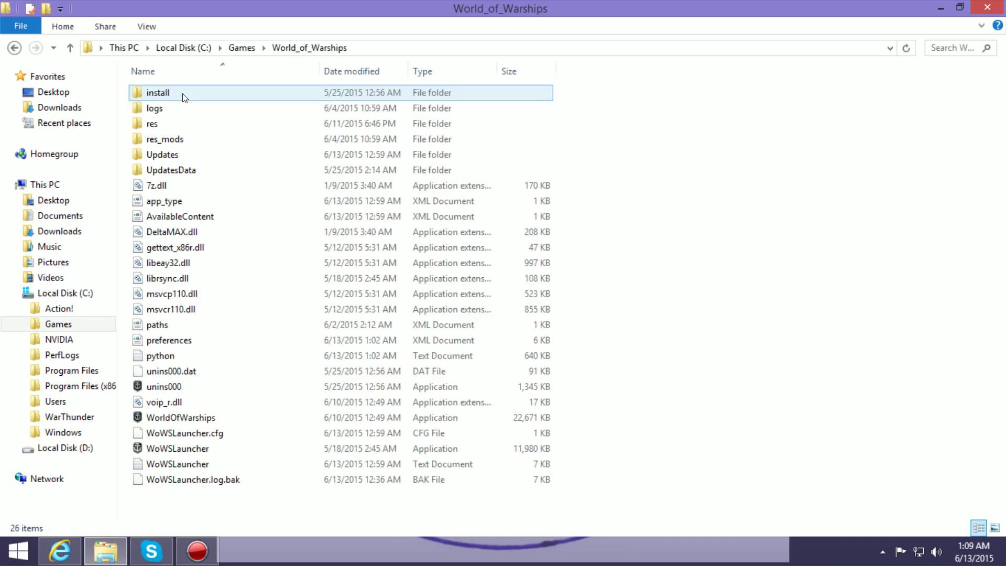
{"action": "left_click", "coordinate": [156, 126]}
{"action": "double_click", "coordinate": [155, 126]}
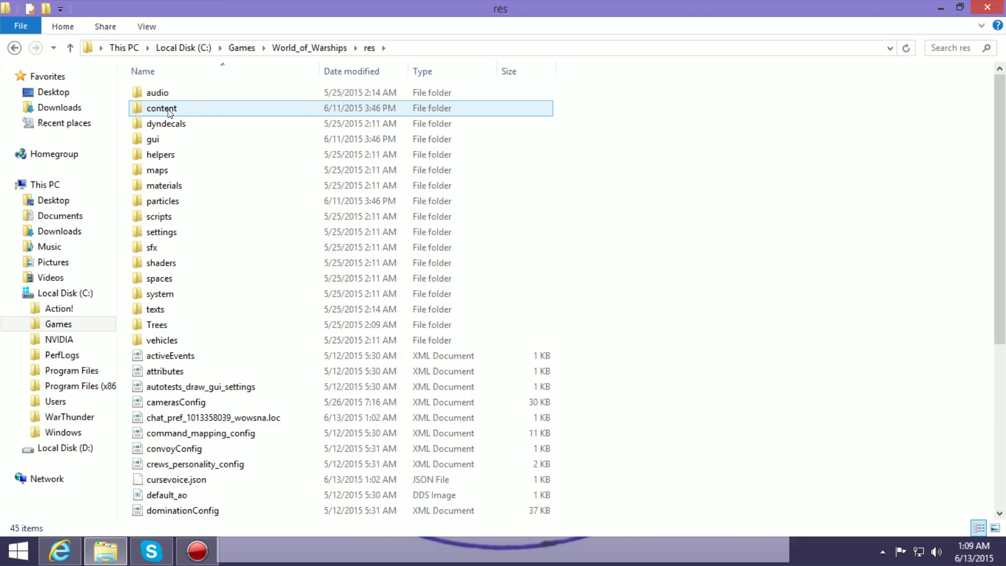
Go from res through content, gameplay, usa and ship into the battleship folder.
{"action": "double_click", "coordinate": [169, 114]}
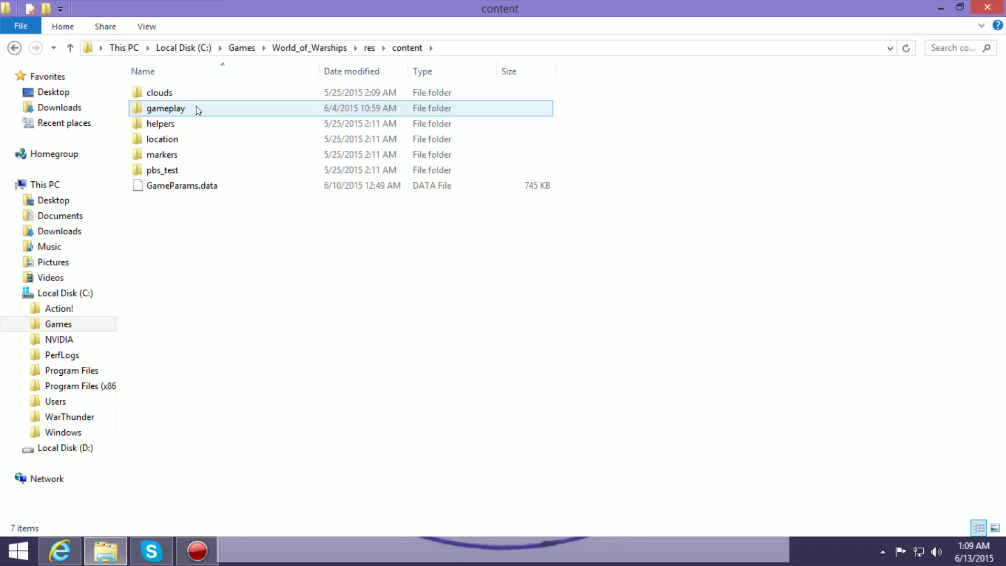
{"action": "double_click", "coordinate": [197, 107]}
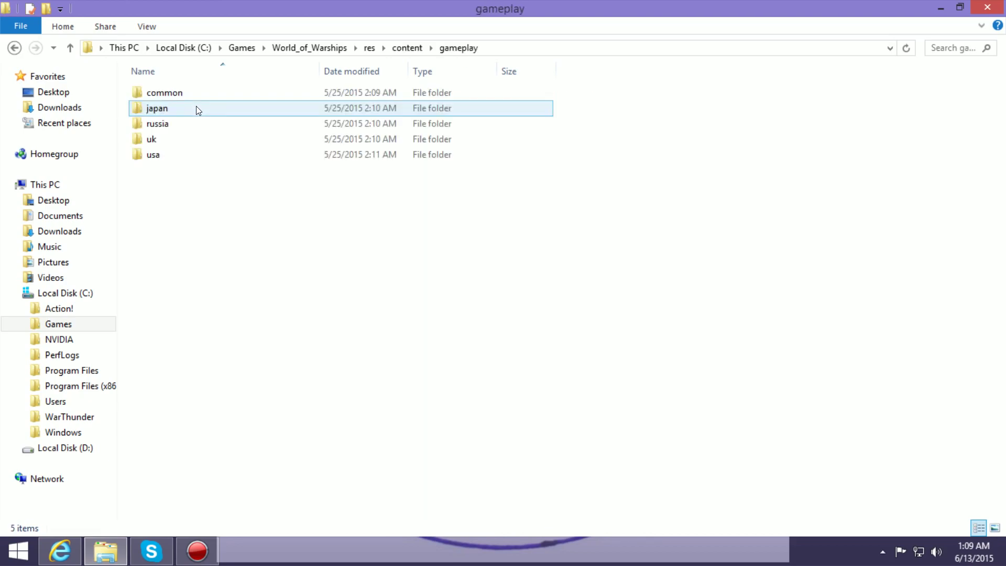
{"action": "double_click", "coordinate": [167, 156]}
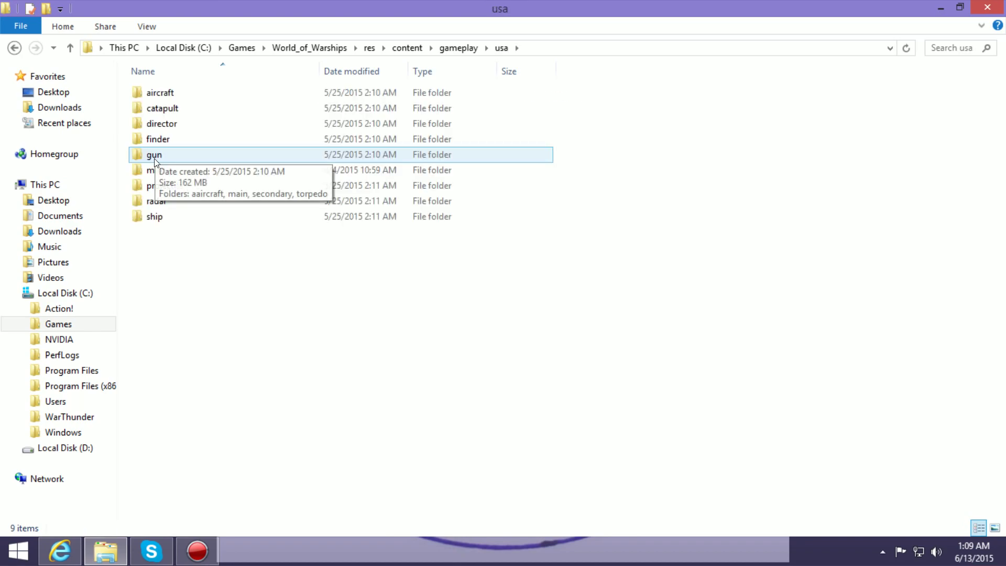
{"action": "double_click", "coordinate": [154, 217]}
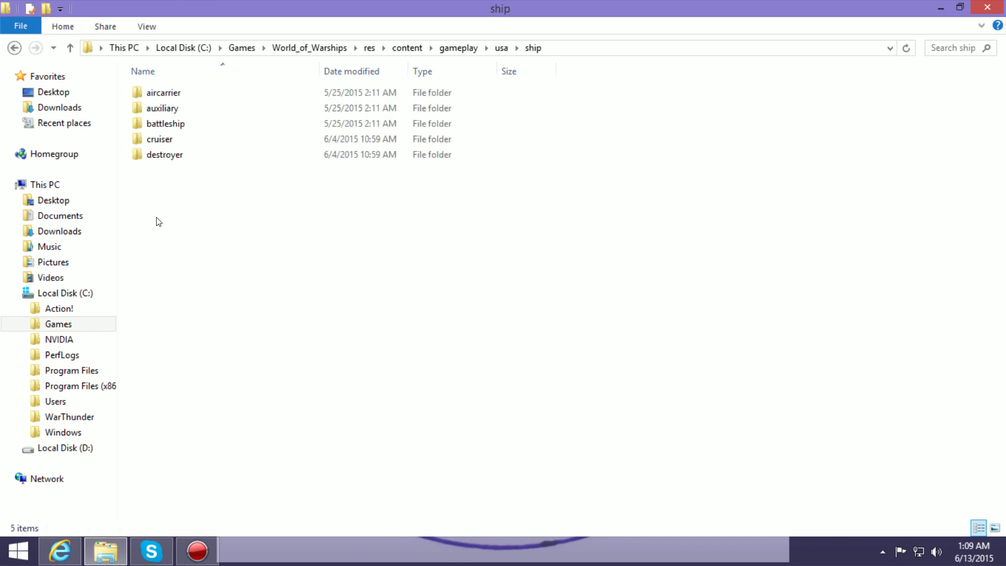
{"action": "double_click", "coordinate": [175, 125]}
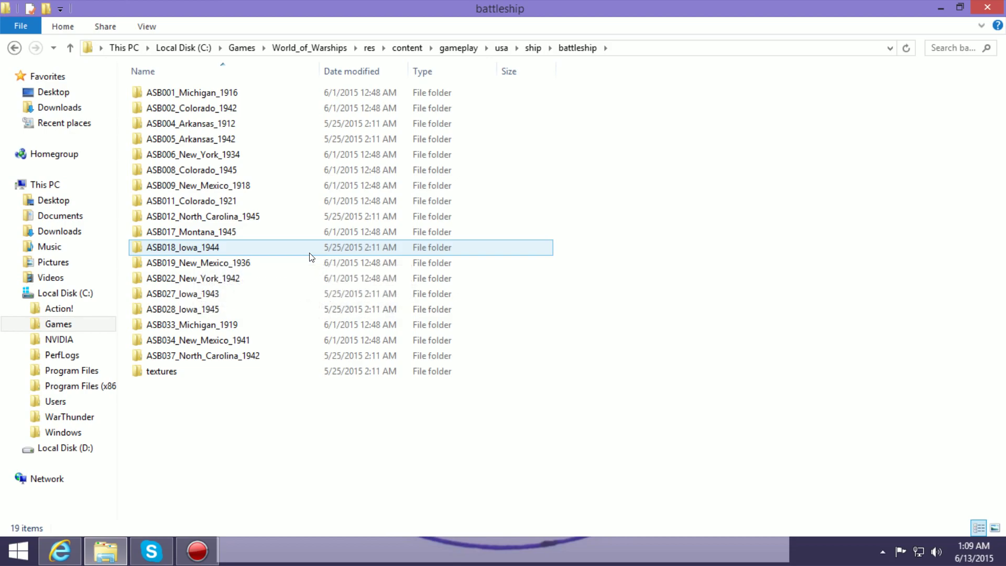
Look over the battleship folders, inspect the files inside ASB027_Iowa_1943, and return to the battleship folder.
{"action": "mouse_move", "coordinate": [312, 257]}
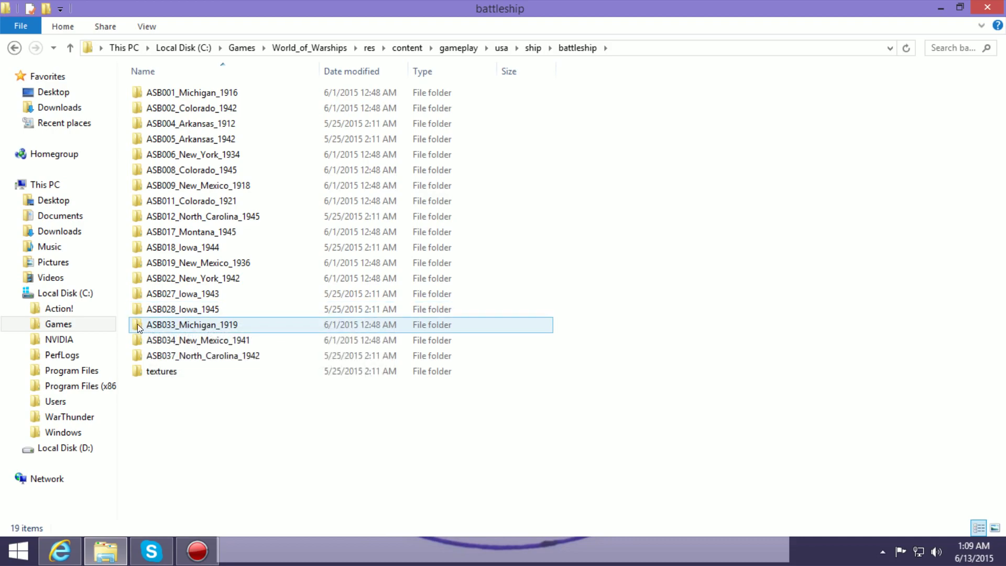
{"action": "mouse_move", "coordinate": [137, 324]}
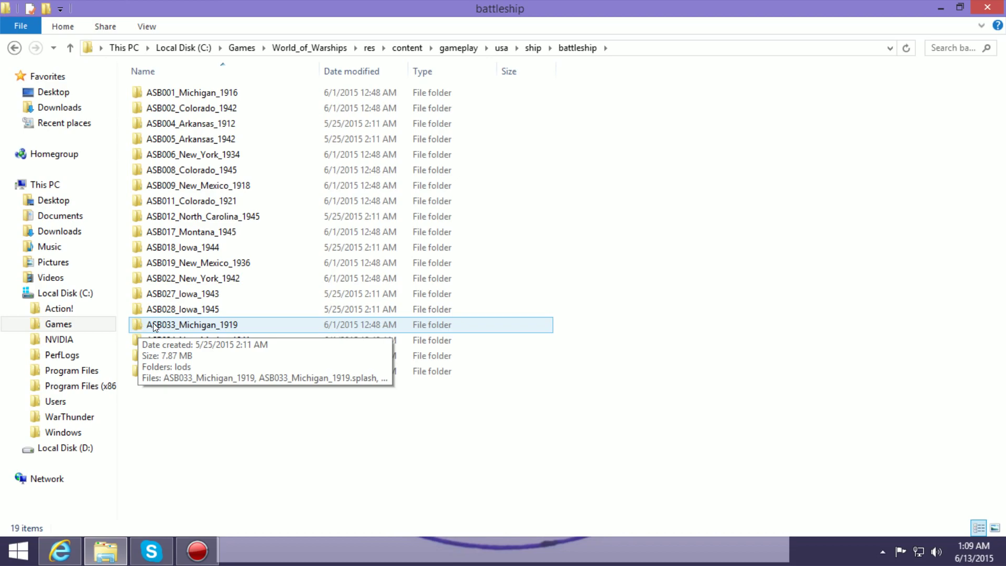
{"action": "mouse_move", "coordinate": [179, 315]}
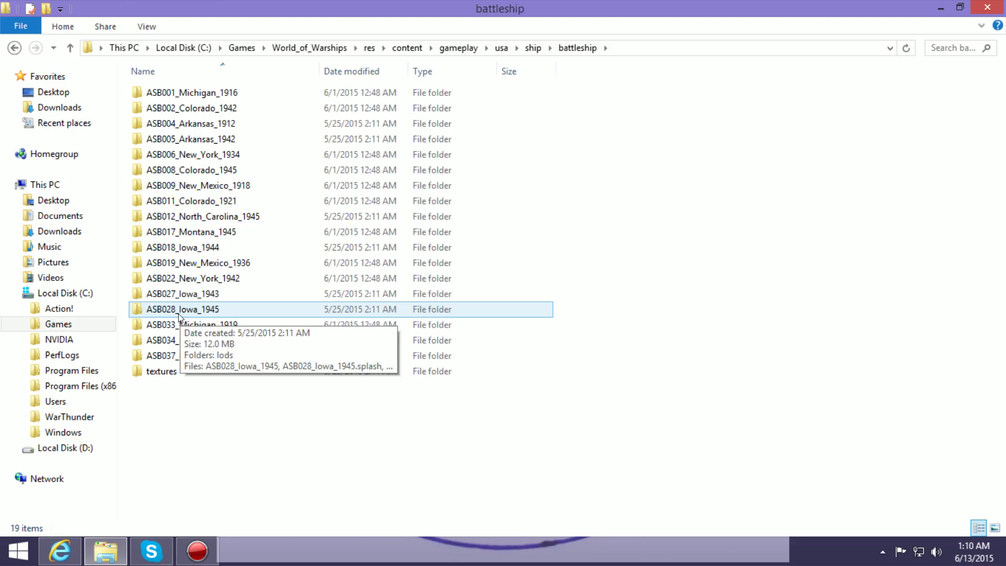
{"action": "mouse_move", "coordinate": [226, 298]}
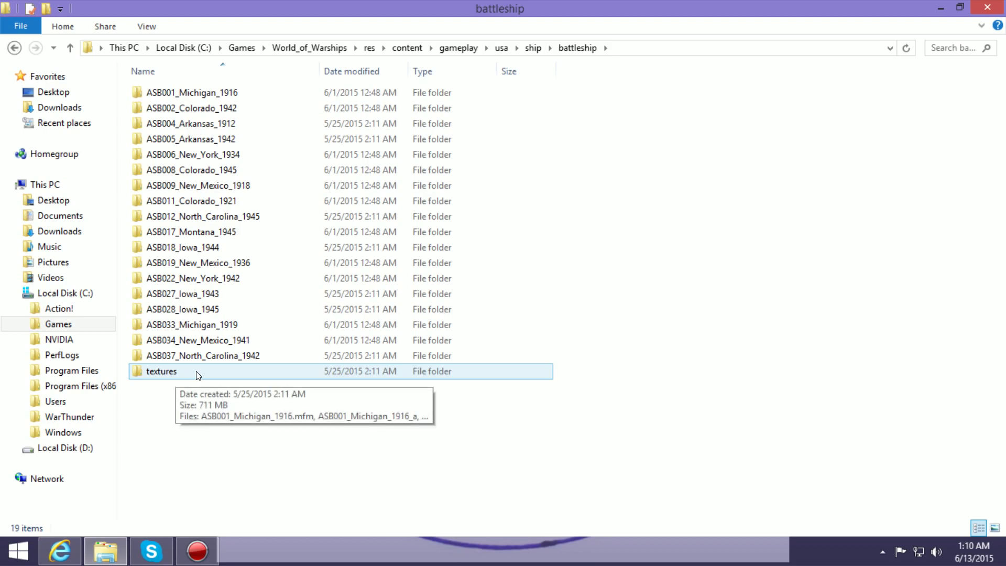
{"action": "double_click", "coordinate": [209, 295]}
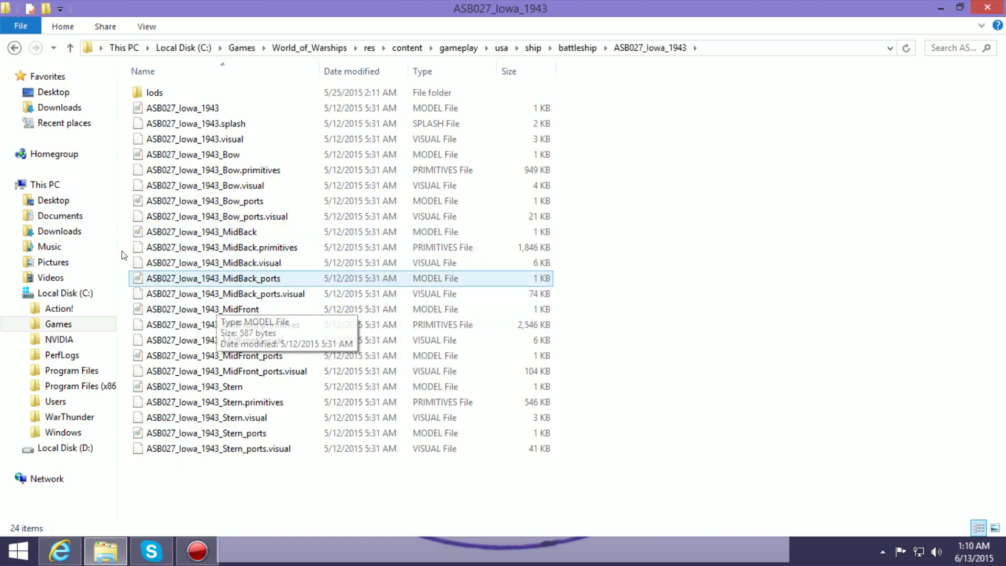
{"action": "left_click", "coordinate": [70, 48]}
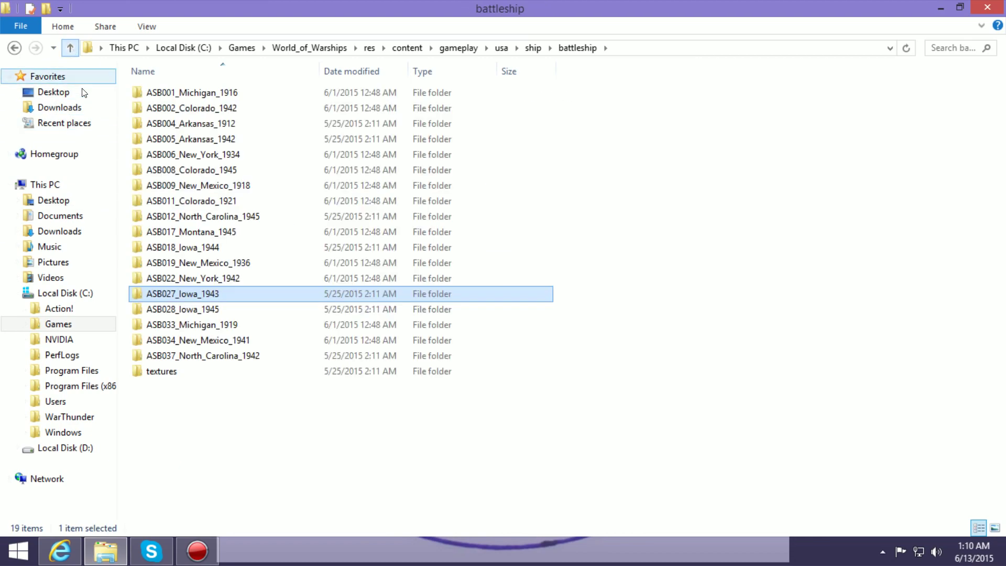
Open the battleship textures folder and check the details of the ASB005_Arkansas_1942 deckhouse texture files.
{"action": "double_click", "coordinate": [175, 372]}
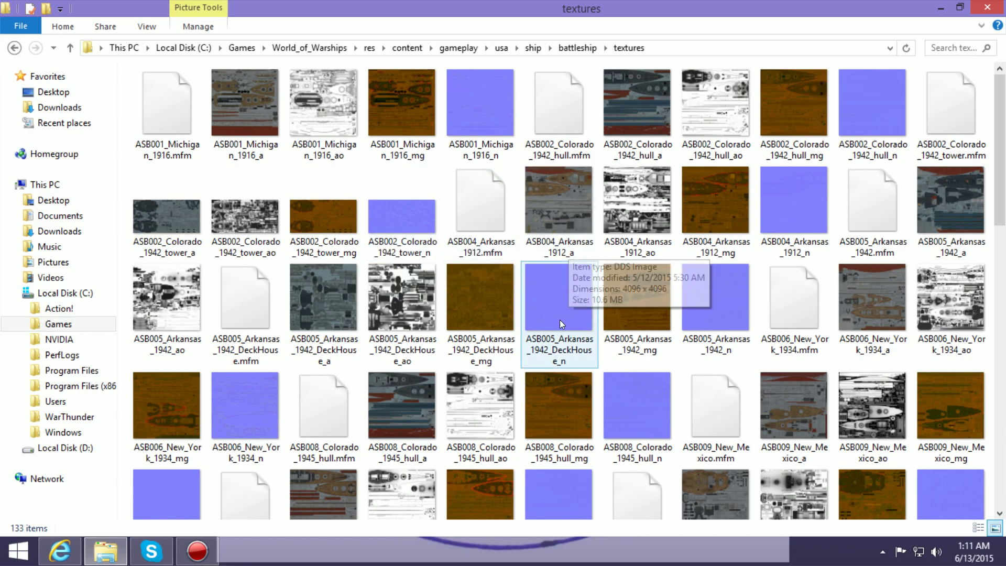
{"action": "mouse_move", "coordinate": [489, 350]}
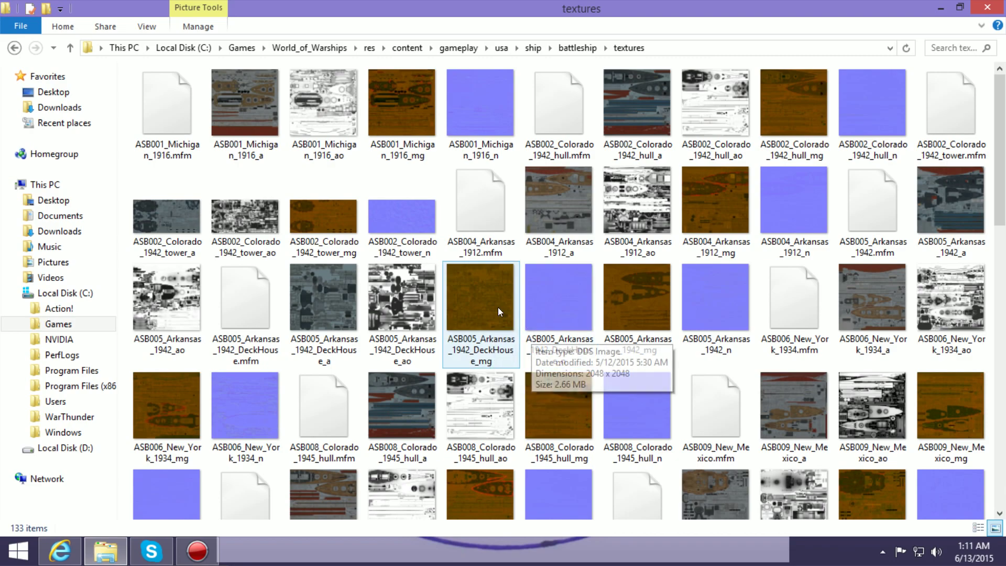
{"action": "mouse_move", "coordinate": [569, 313]}
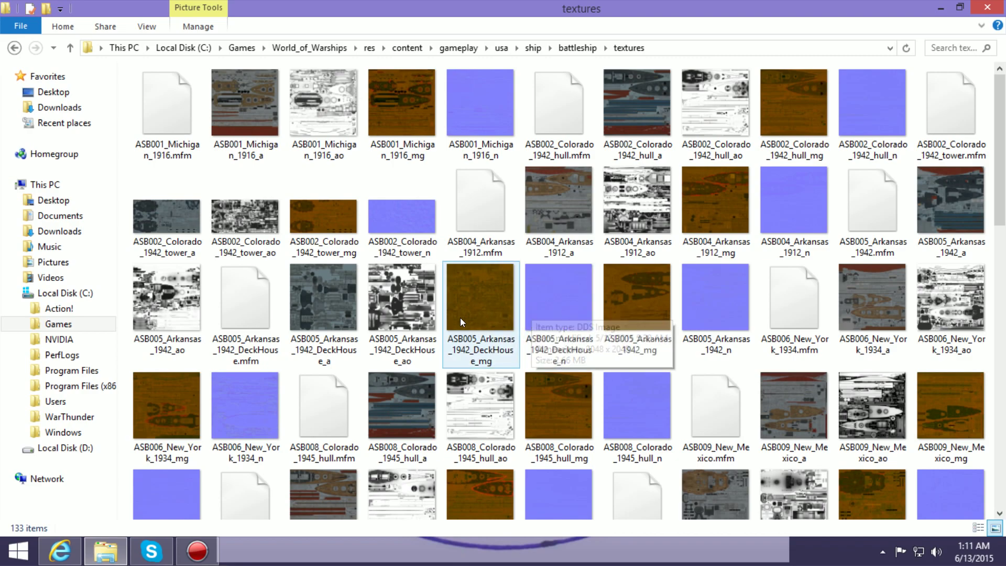
{"action": "mouse_move", "coordinate": [468, 318]}
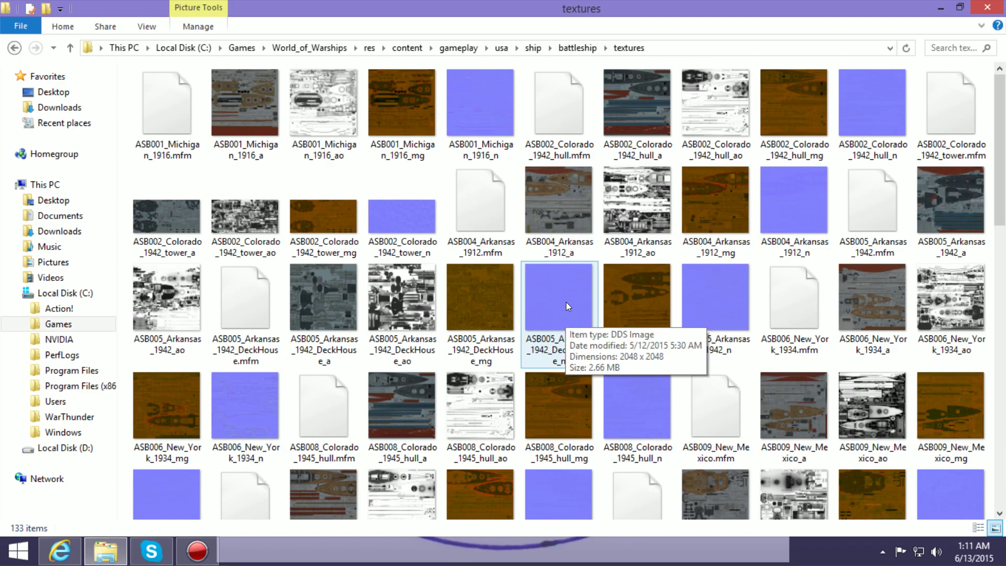
Examine the thumbnails and naming of the battleship texture files throughout the textures folder.
{"action": "scroll", "coordinate": [561, 299], "scroll_direction": "down", "scroll_amount": 10}
{"action": "scroll", "coordinate": [548, 328], "scroll_direction": "up", "scroll_amount": 4}
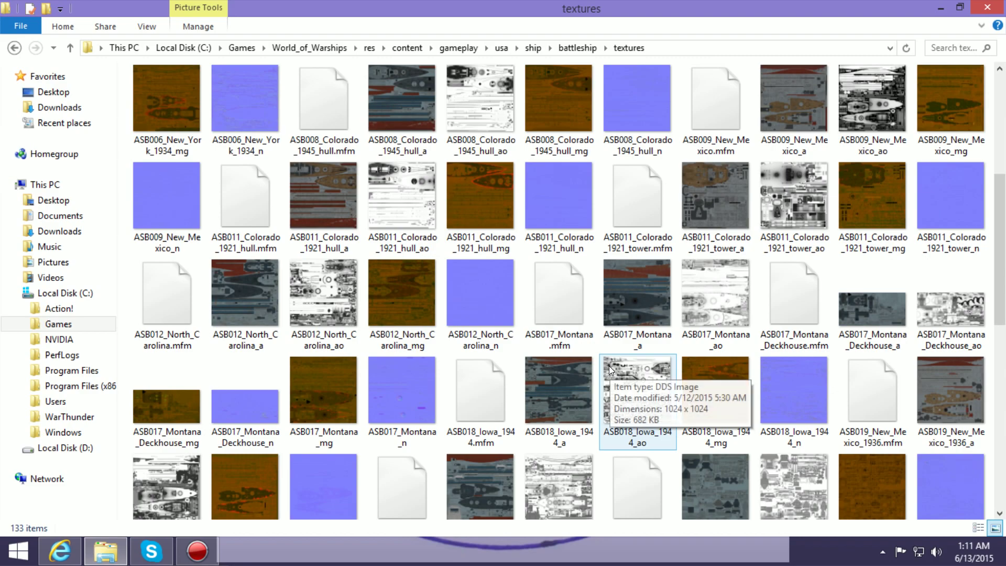
{"action": "scroll", "coordinate": [535, 471], "scroll_direction": "down", "scroll_amount": 5}
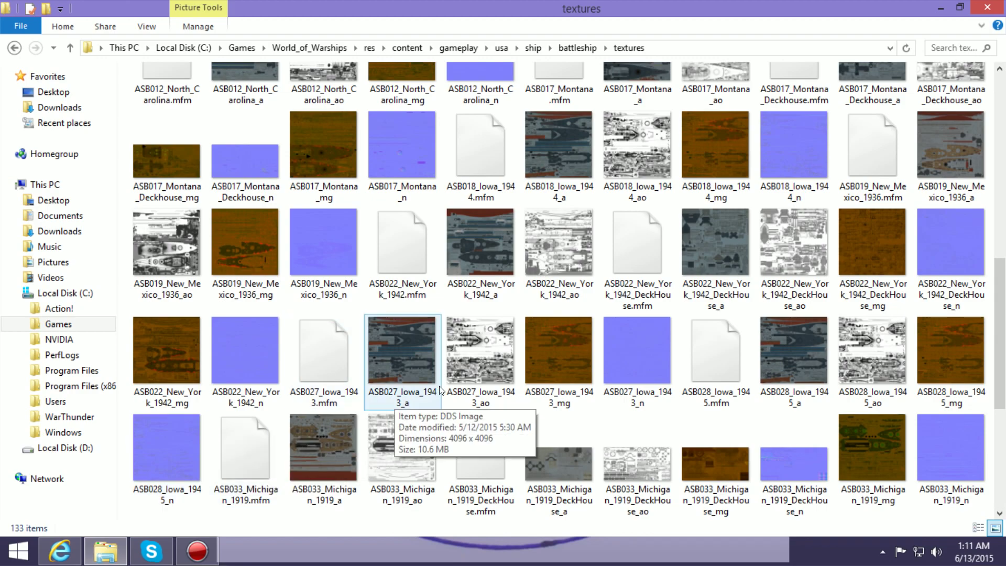
{"action": "scroll", "coordinate": [439, 390], "scroll_direction": "up", "scroll_amount": 3}
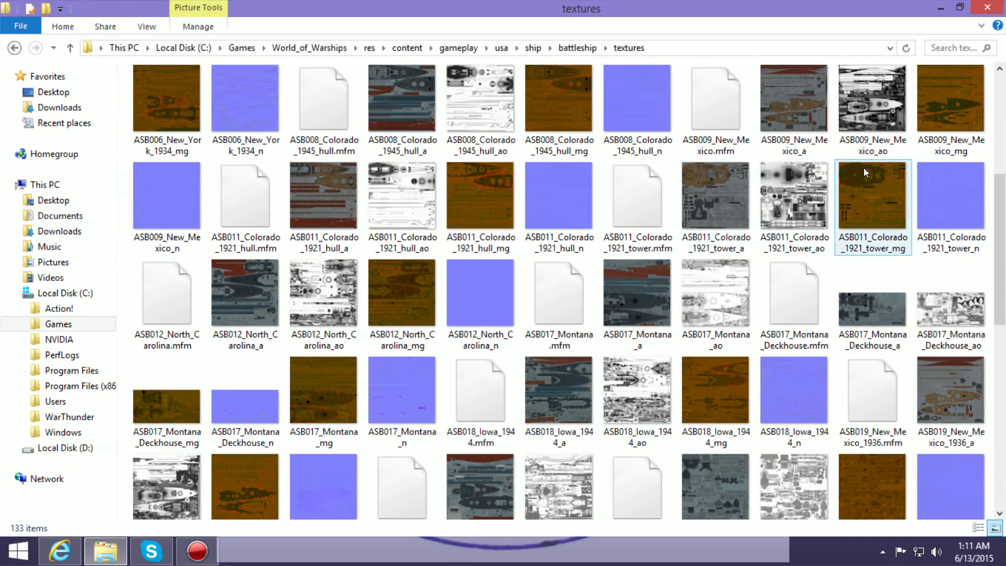
{"action": "scroll", "coordinate": [865, 172], "scroll_direction": "up", "scroll_amount": 3}
{"action": "scroll", "coordinate": [865, 173], "scroll_direction": "down", "scroll_amount": 3}
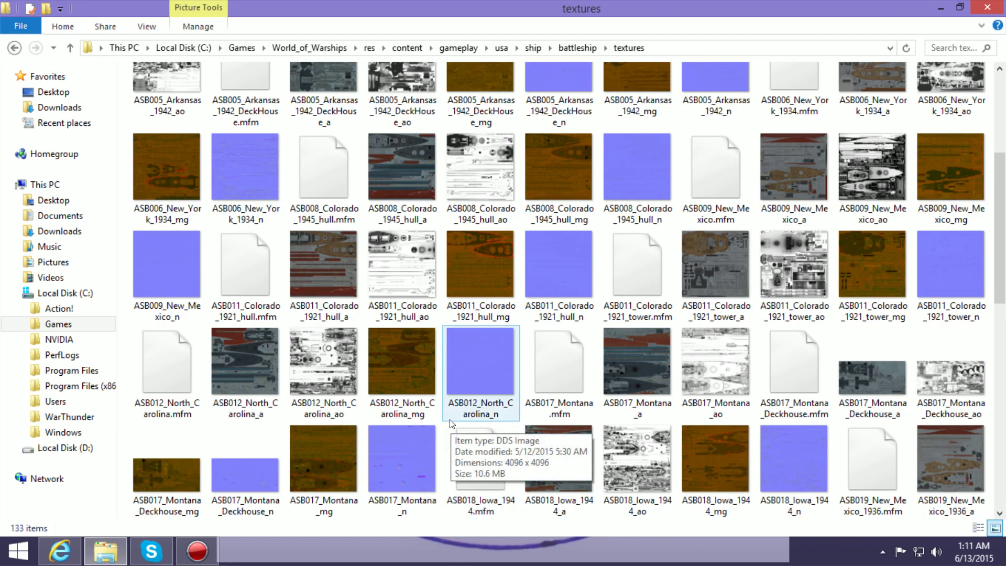
{"action": "scroll", "coordinate": [452, 424], "scroll_direction": "up", "scroll_amount": 3}
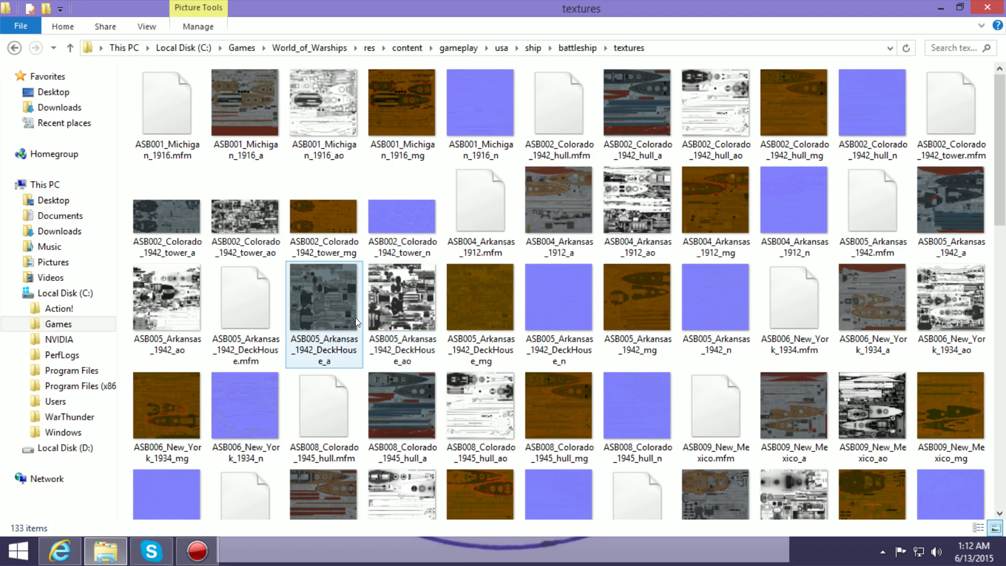
{"action": "scroll", "coordinate": [356, 318], "scroll_direction": "down", "scroll_amount": 3}
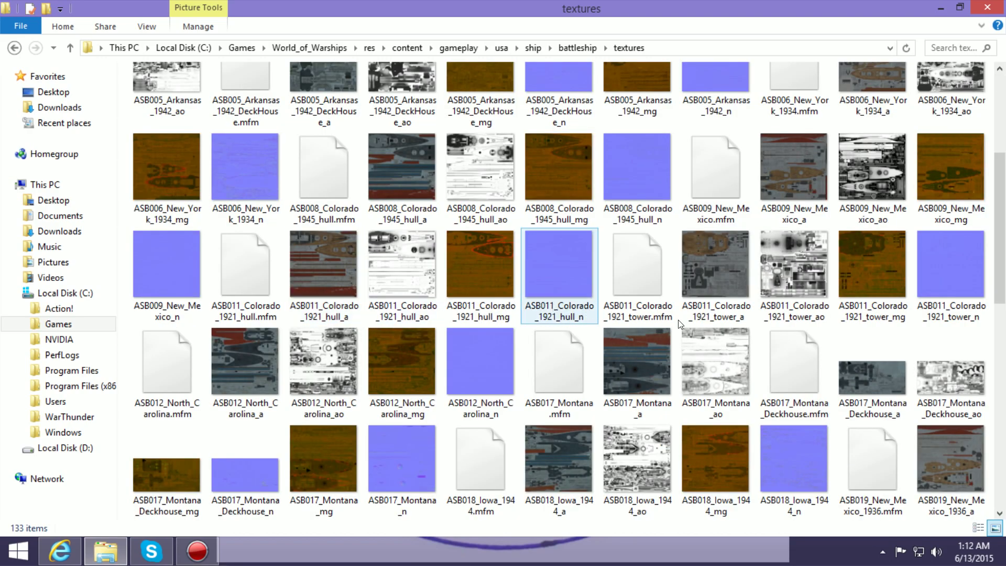
{"action": "mouse_move", "coordinate": [763, 321]}
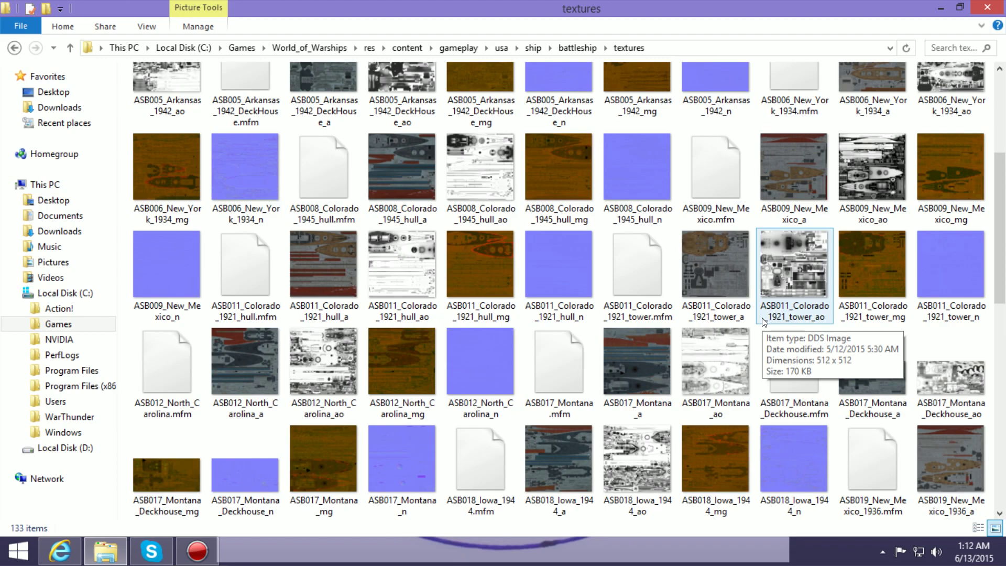
{"action": "scroll", "coordinate": [763, 320], "scroll_direction": "down", "scroll_amount": 5}
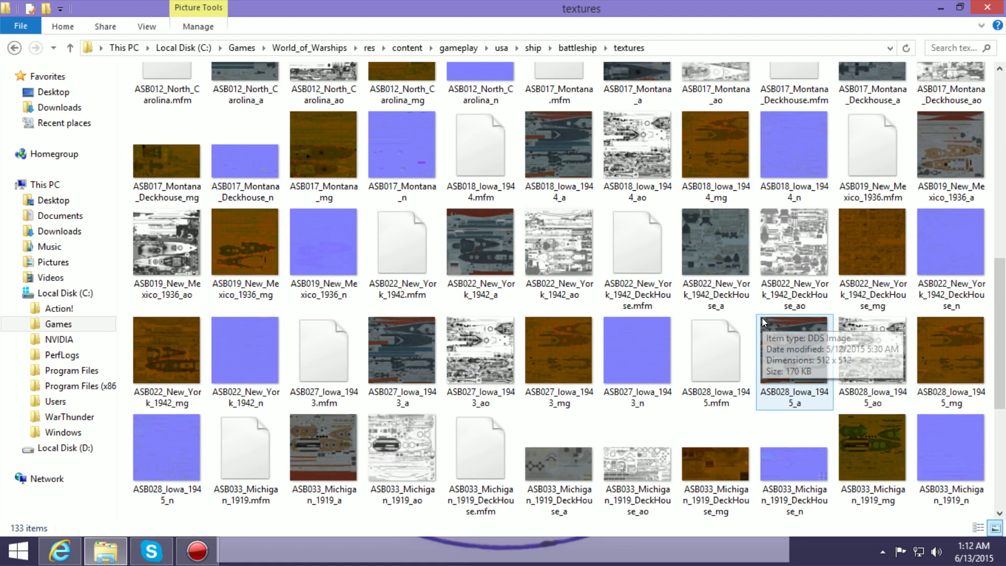
{"action": "scroll", "coordinate": [844, 398], "scroll_direction": "down", "scroll_amount": 5}
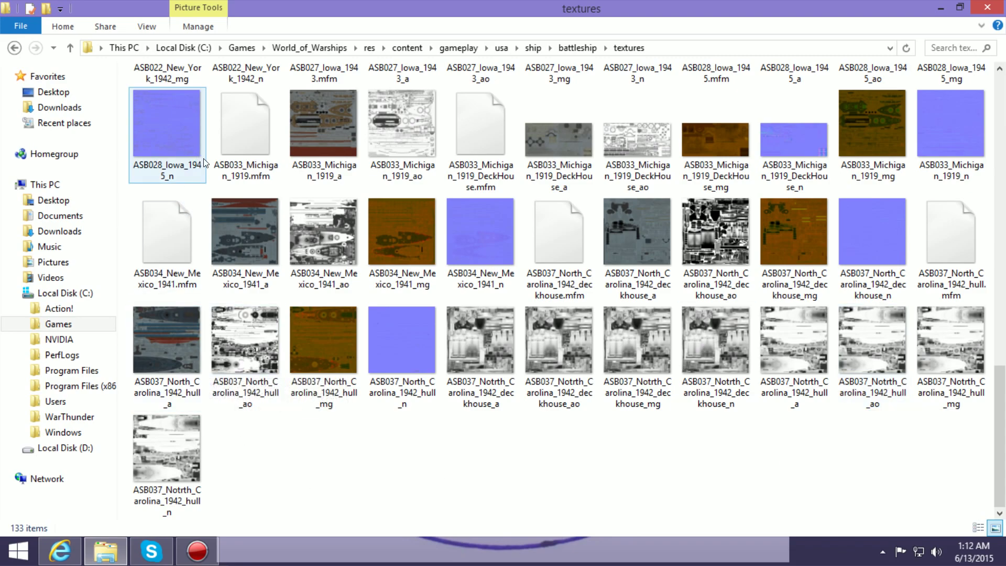
Preview the ASB027_Iowa_1943_a texture image, close the preview, and copy the file.
{"action": "scroll", "coordinate": [375, 166], "scroll_direction": "up", "scroll_amount": 5}
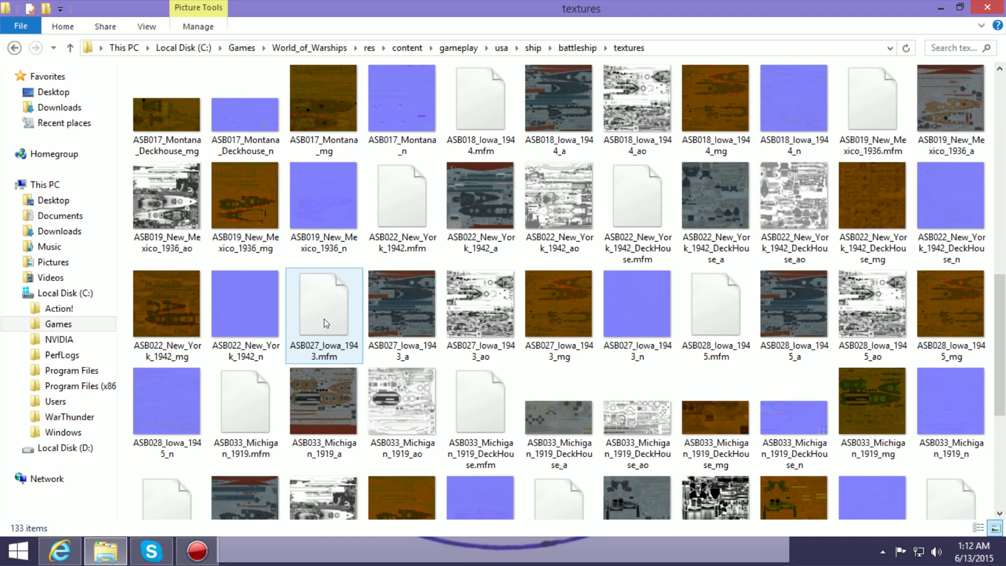
{"action": "double_click", "coordinate": [407, 306]}
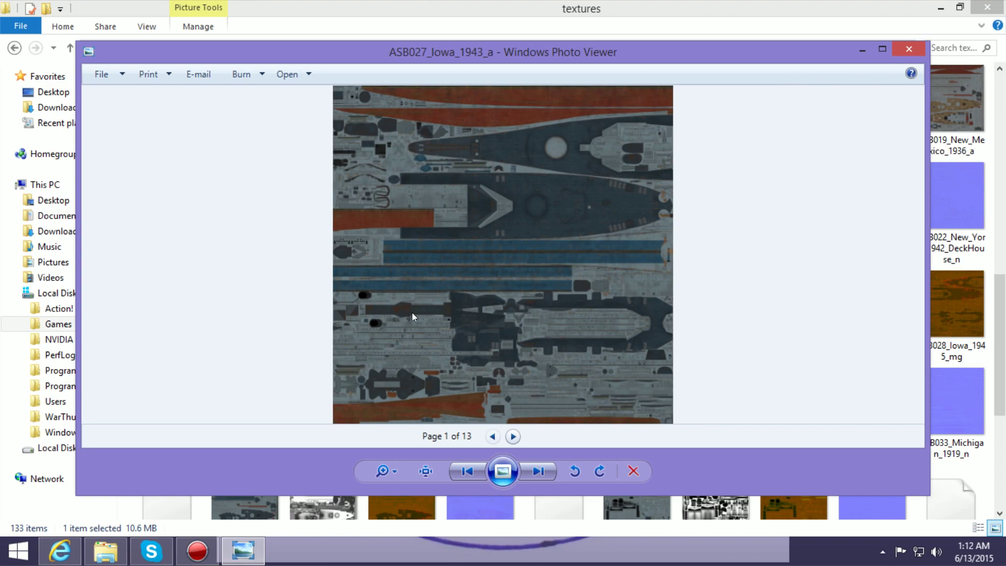
{"action": "left_click", "coordinate": [910, 49]}
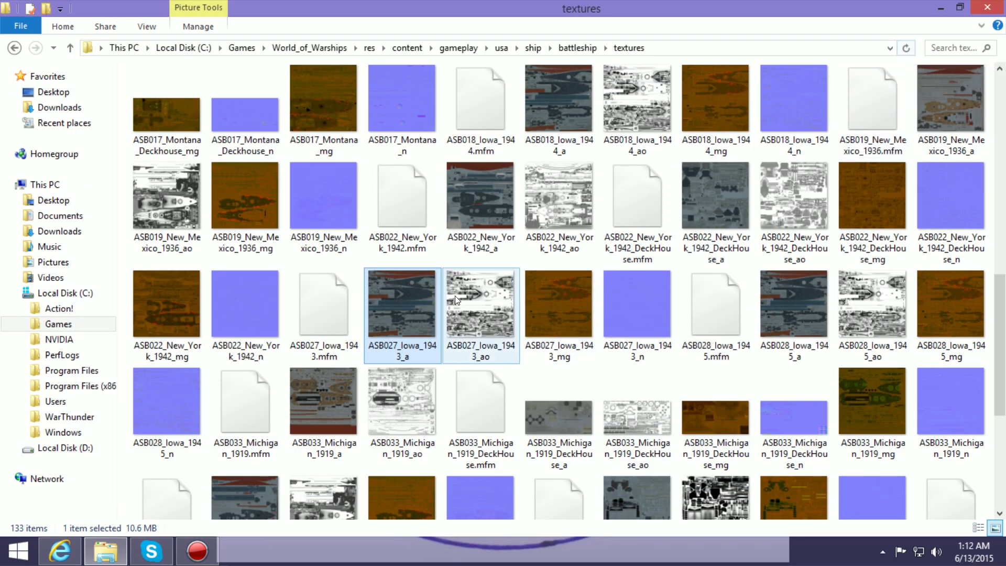
{"action": "right_click", "coordinate": [402, 313]}
{"action": "left_click", "coordinate": [436, 231]}
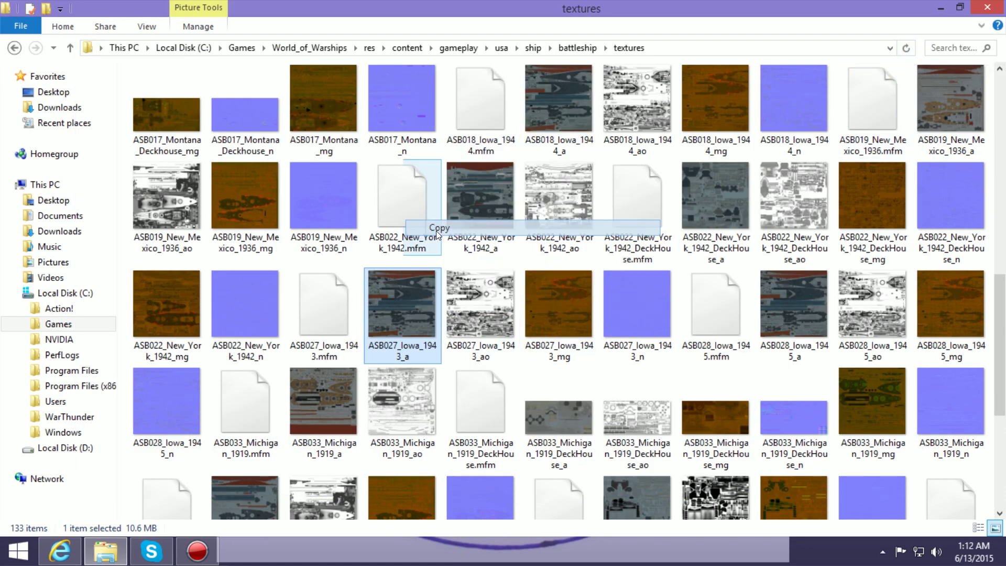
Minimize the textures folder, look over the backup textures in the Iowa Original desktop folder, and close that folder.
{"action": "left_click", "coordinate": [941, 9]}
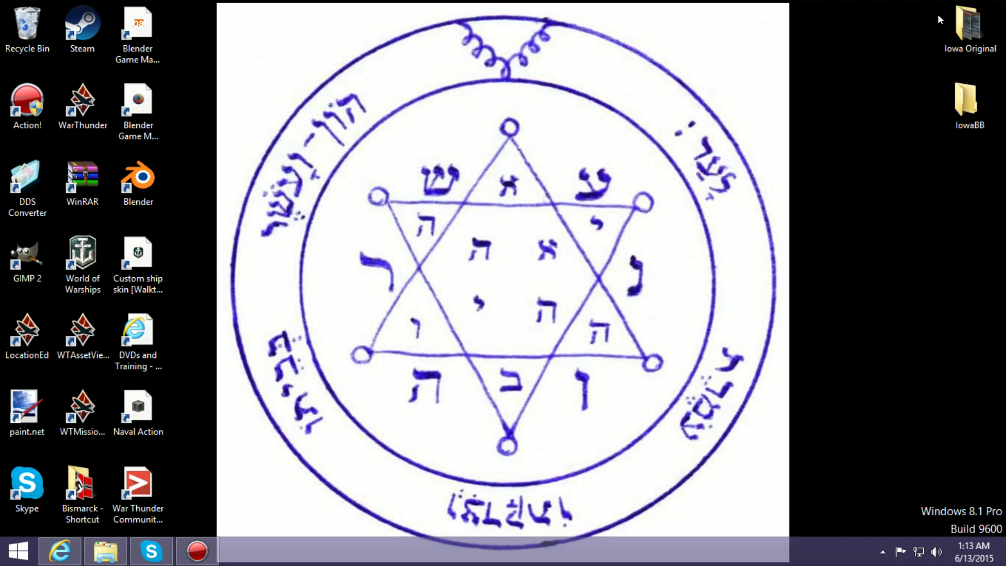
{"action": "double_click", "coordinate": [967, 30]}
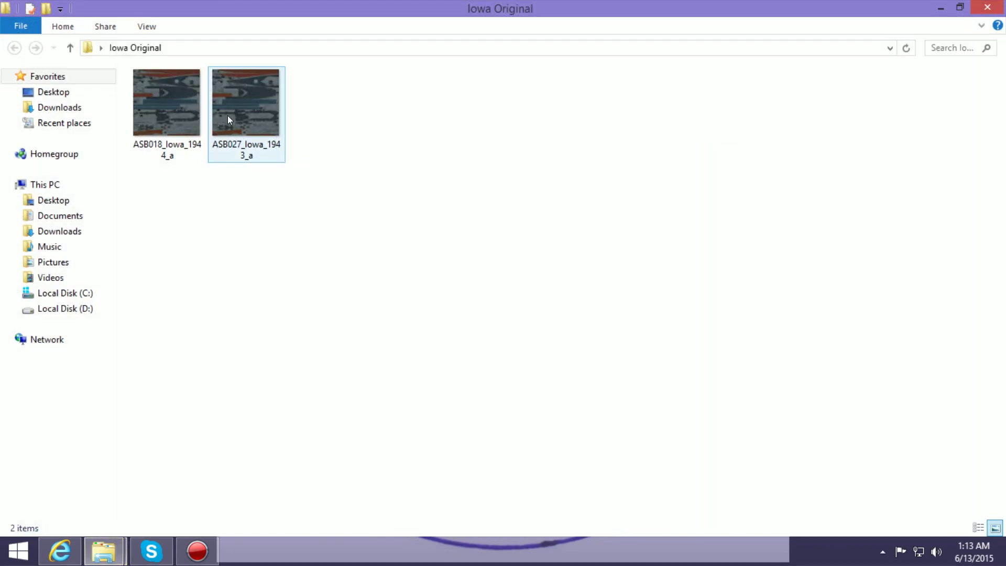
{"action": "mouse_move", "coordinate": [228, 118]}
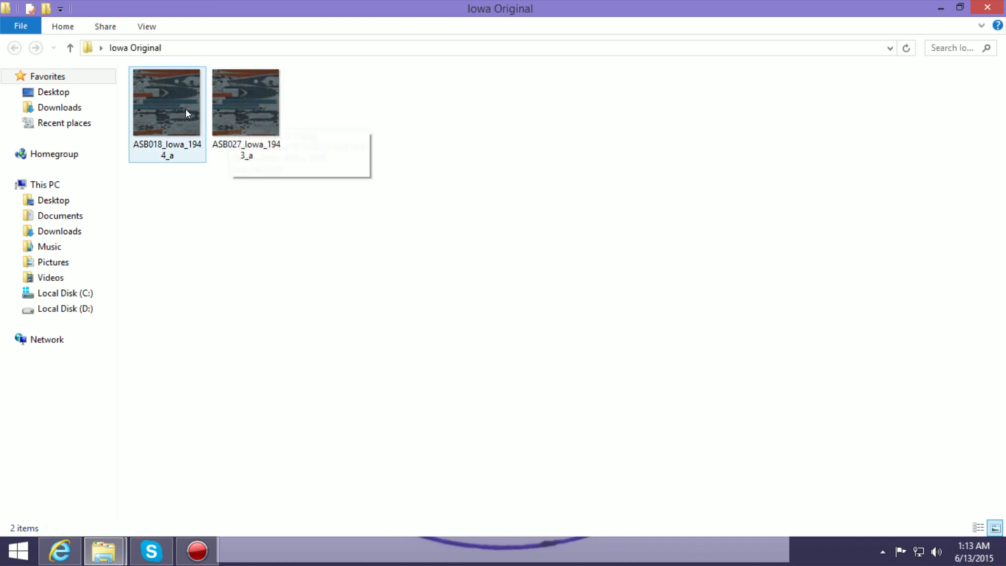
{"action": "mouse_move", "coordinate": [186, 110]}
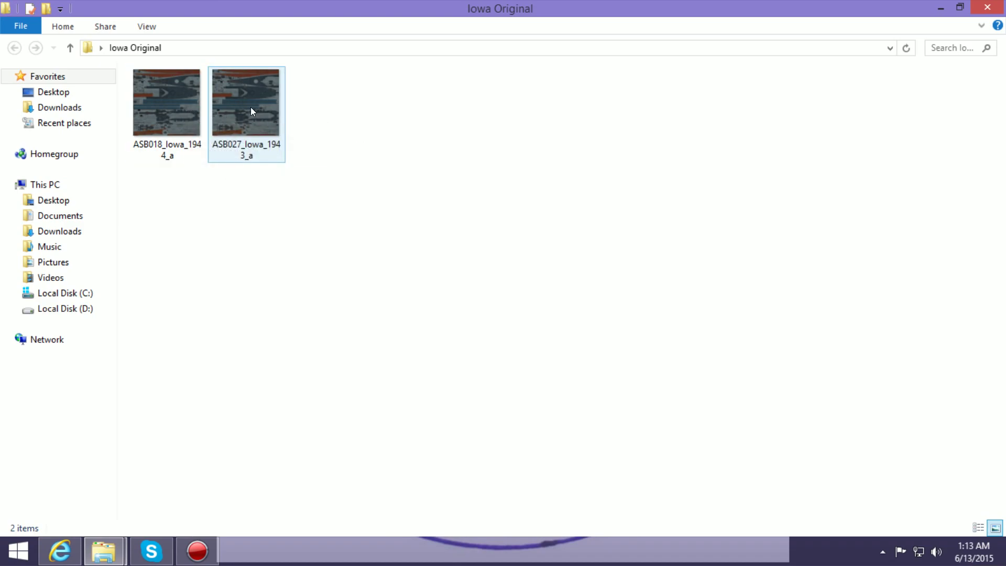
{"action": "mouse_move", "coordinate": [234, 99]}
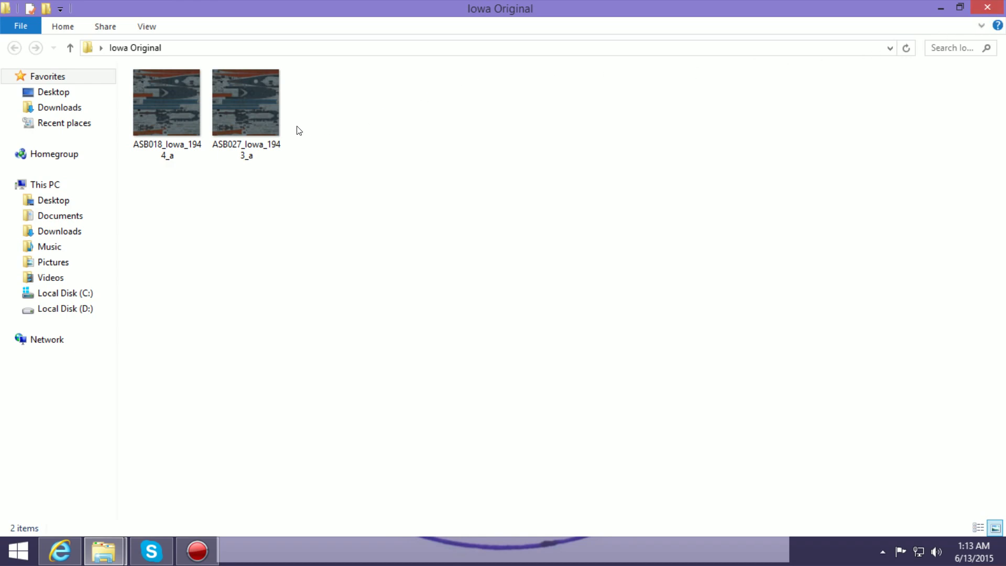
{"action": "left_click", "coordinate": [989, 7]}
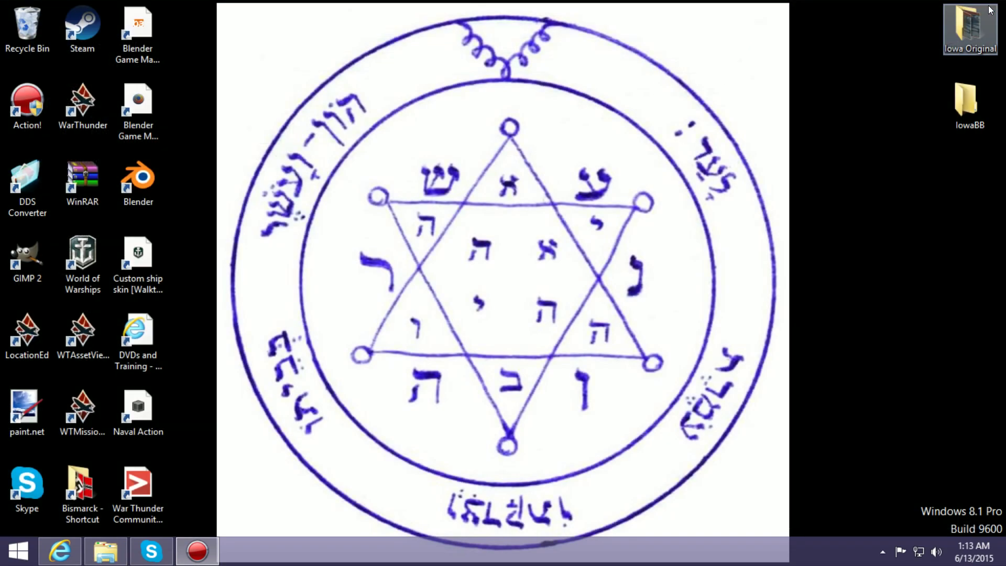
Paste the copied ASB027_Iowa_1943_a texture into the IowaBB desktop folder.
{"action": "double_click", "coordinate": [968, 102]}
{"action": "right_click", "coordinate": [175, 103]}
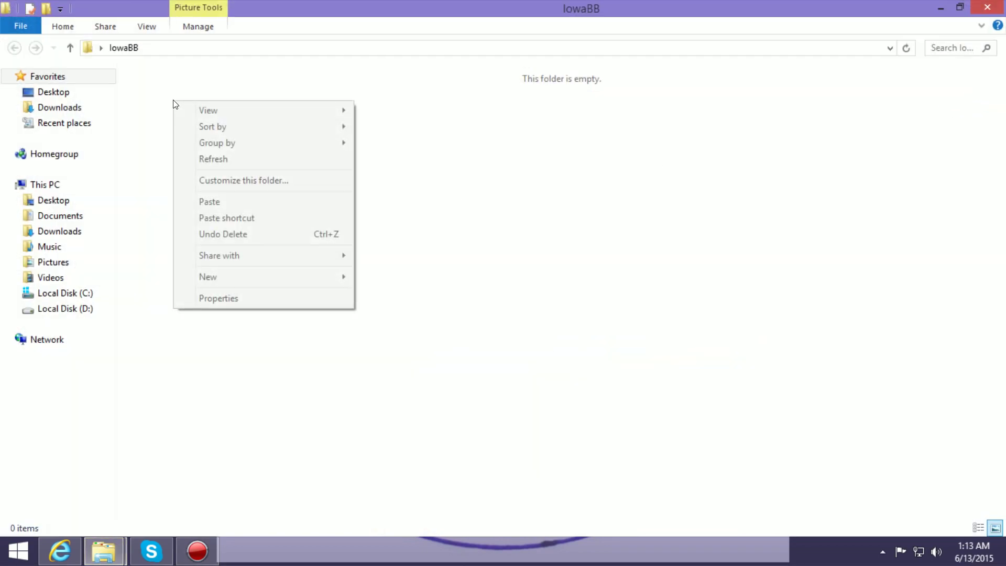
{"action": "left_click", "coordinate": [212, 202]}
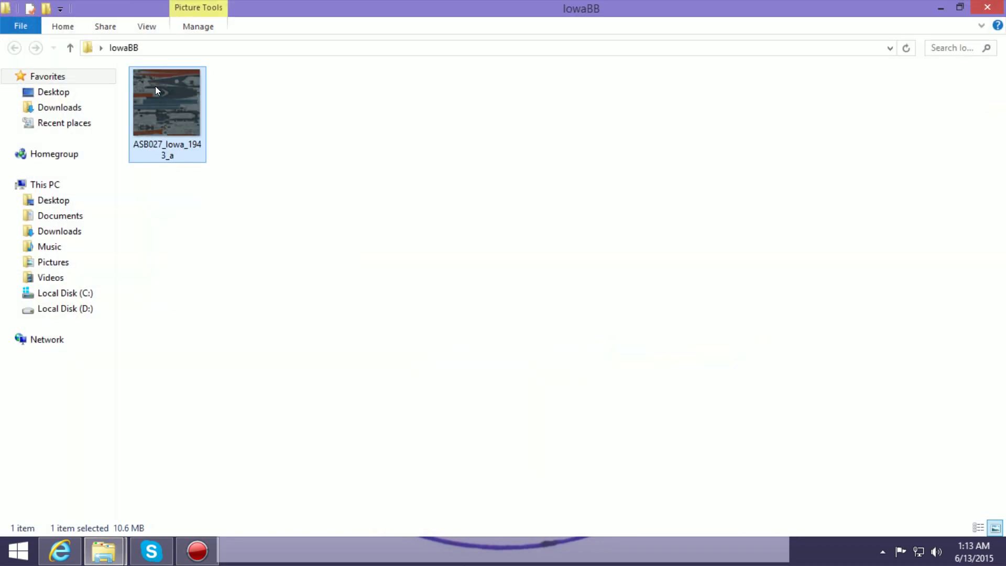
Preview the pasted ASB027_Iowa_1943_a texture, then close the preview and the IowaBB folder.
{"action": "double_click", "coordinate": [173, 113]}
{"action": "scroll", "coordinate": [599, 251], "scroll_direction": "up", "scroll_amount": 2}
{"action": "scroll", "coordinate": [602, 255], "scroll_direction": "down", "scroll_amount": 2}
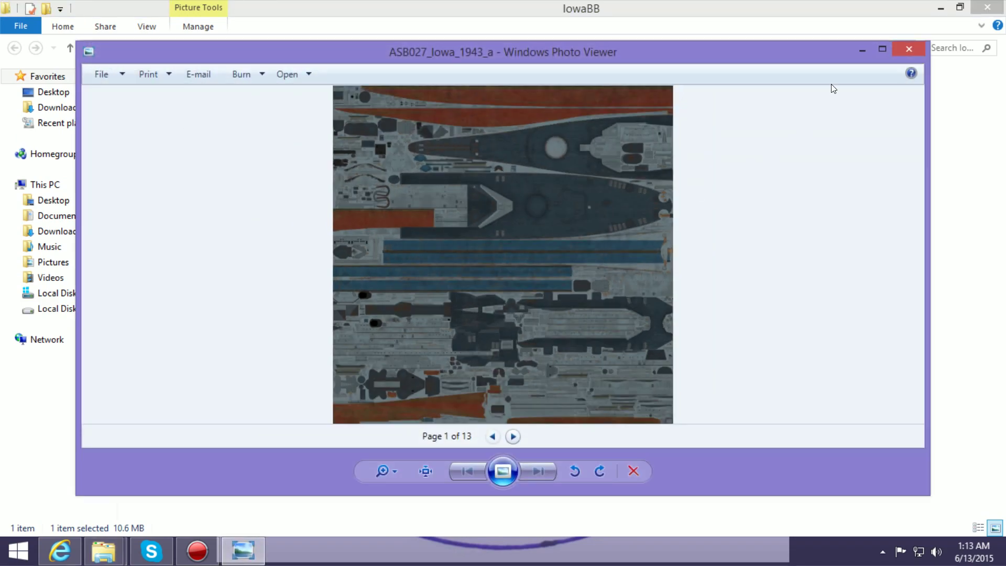
{"action": "left_click", "coordinate": [900, 48]}
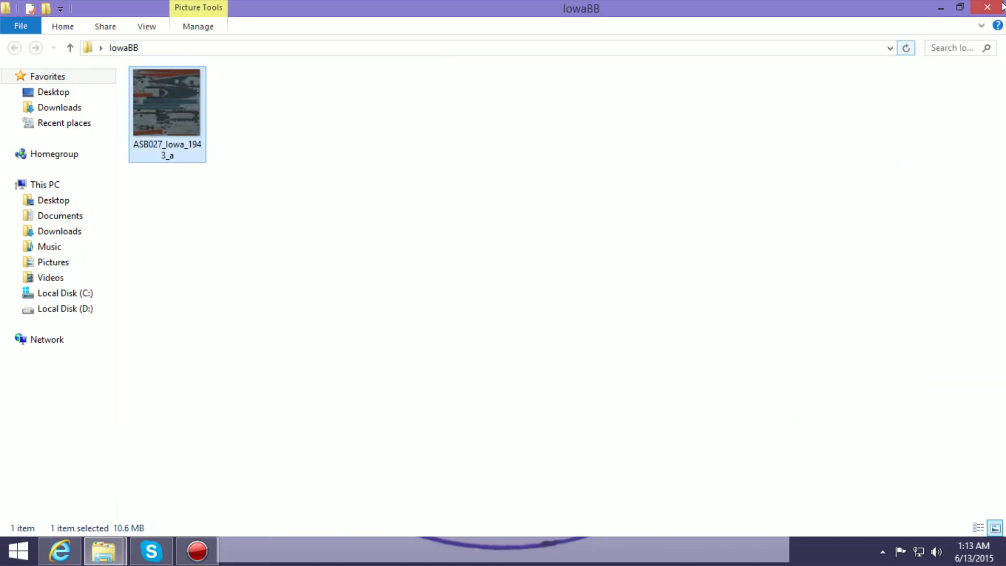
{"action": "left_click", "coordinate": [960, 6]}
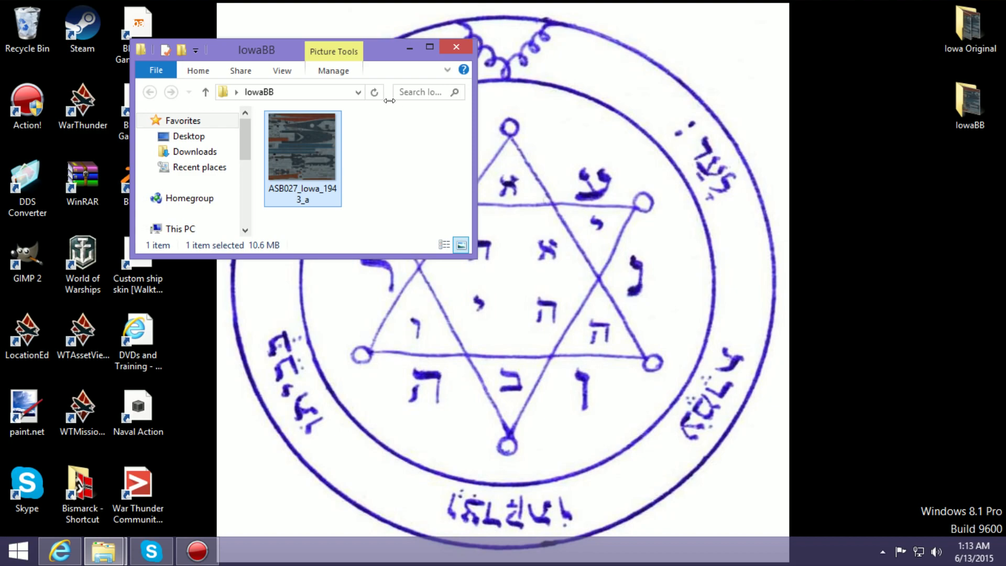
{"action": "left_click", "coordinate": [454, 48]}
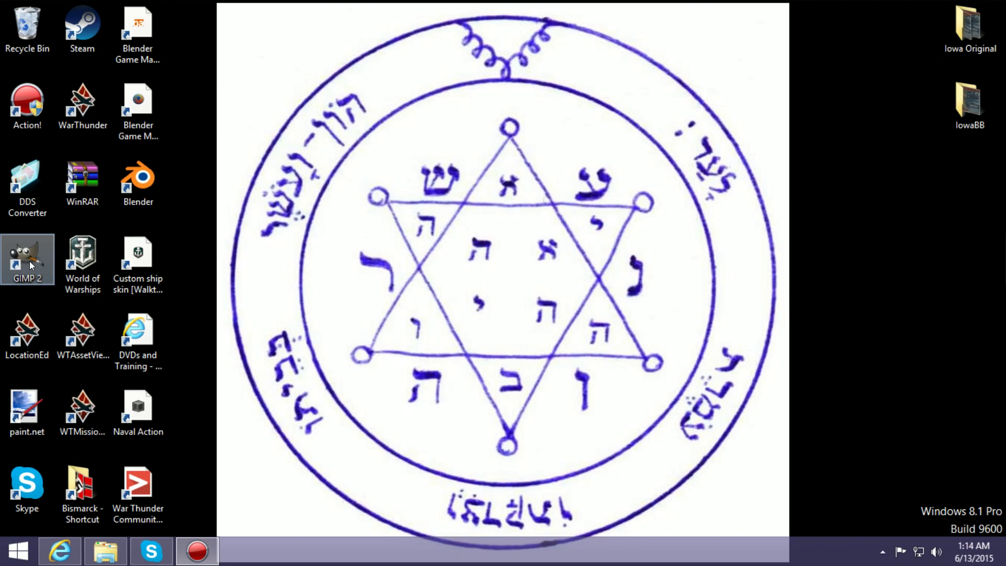
In DDS Converter, convert ASB027_Iowa_1943_a.dds from the IowaBB folder to JPG/JPEG in the same folder, and close the converter.
{"action": "double_click", "coordinate": [28, 180]}
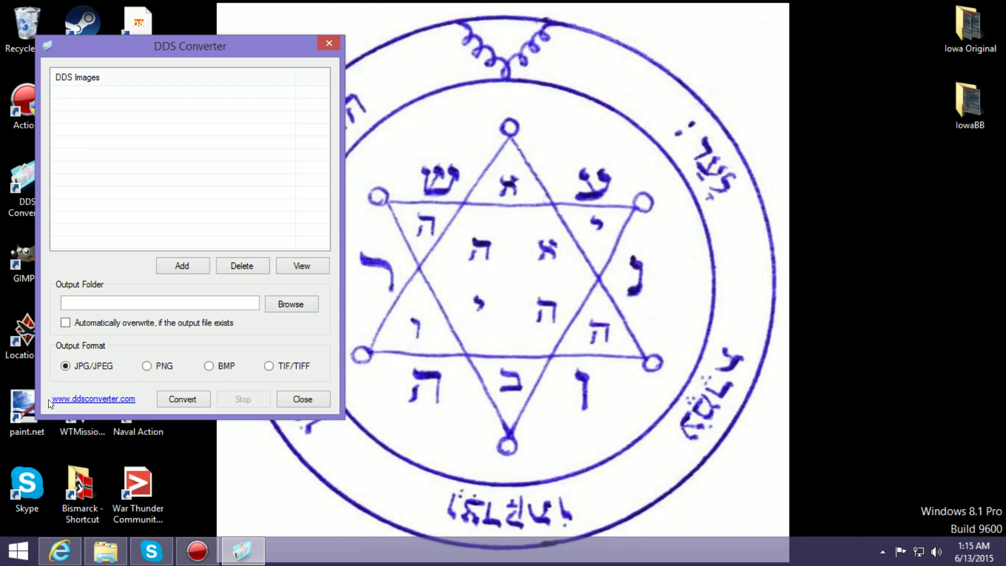
{"action": "left_click", "coordinate": [186, 268]}
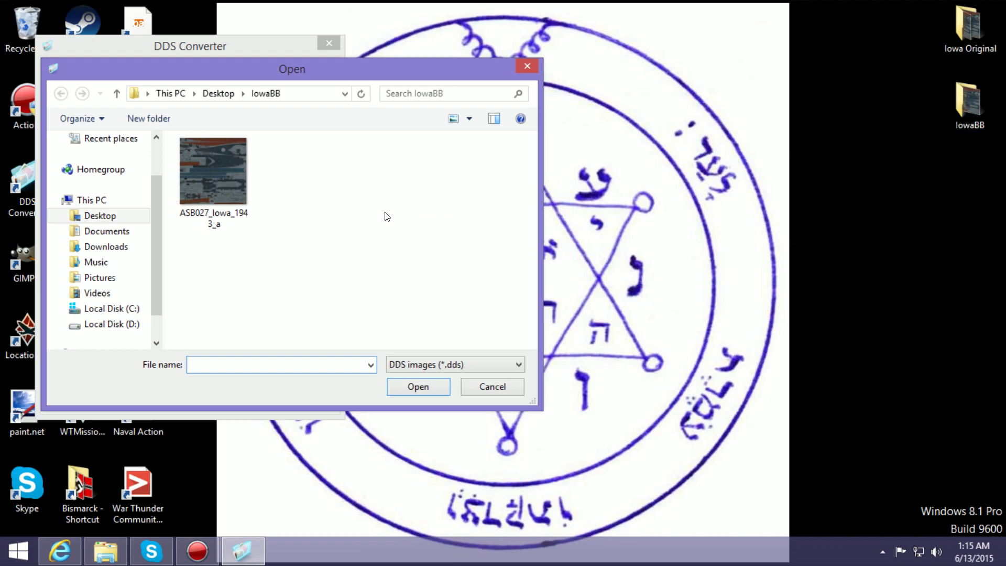
{"action": "double_click", "coordinate": [215, 182]}
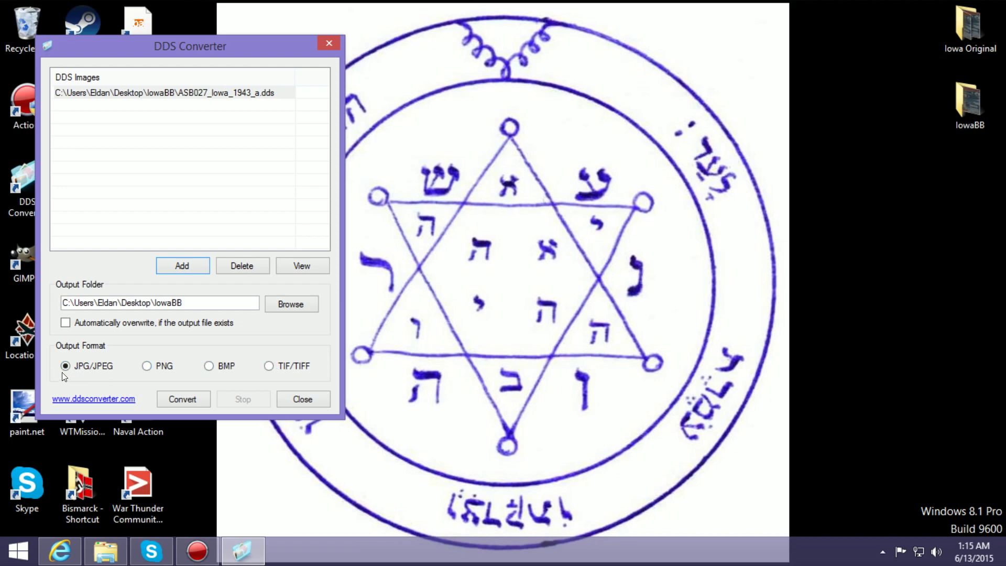
{"action": "left_click", "coordinate": [190, 400]}
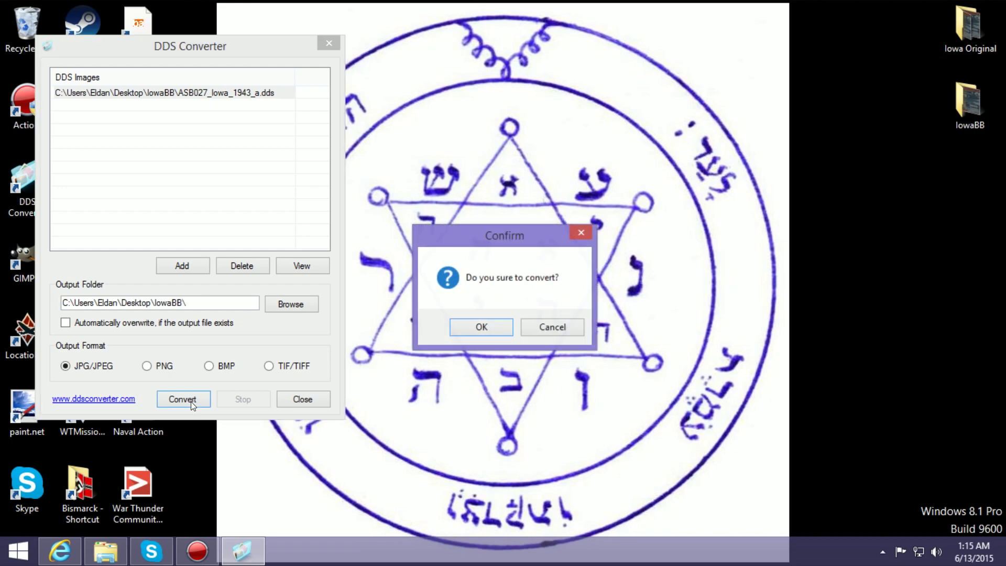
{"action": "left_click", "coordinate": [494, 327]}
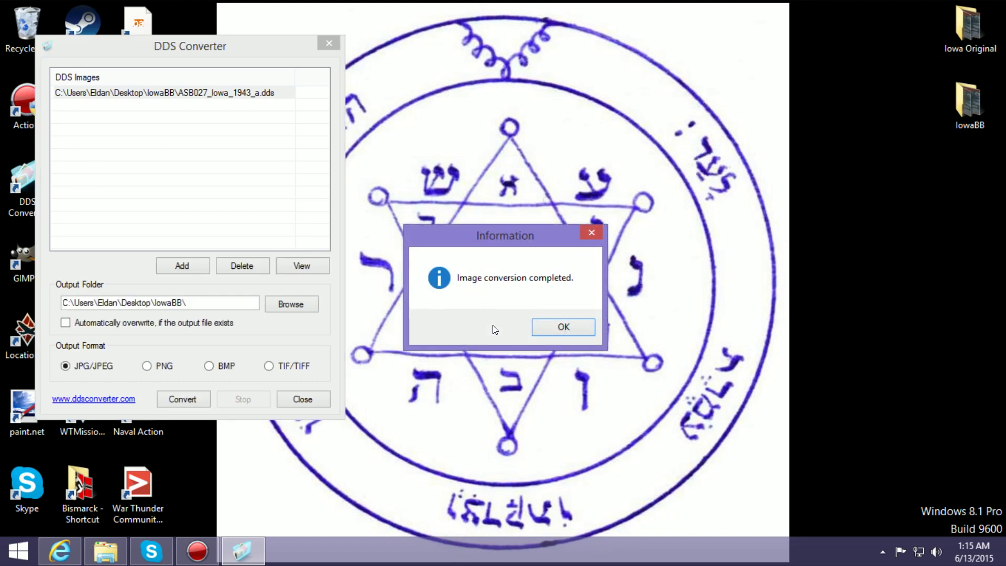
{"action": "left_click", "coordinate": [585, 329]}
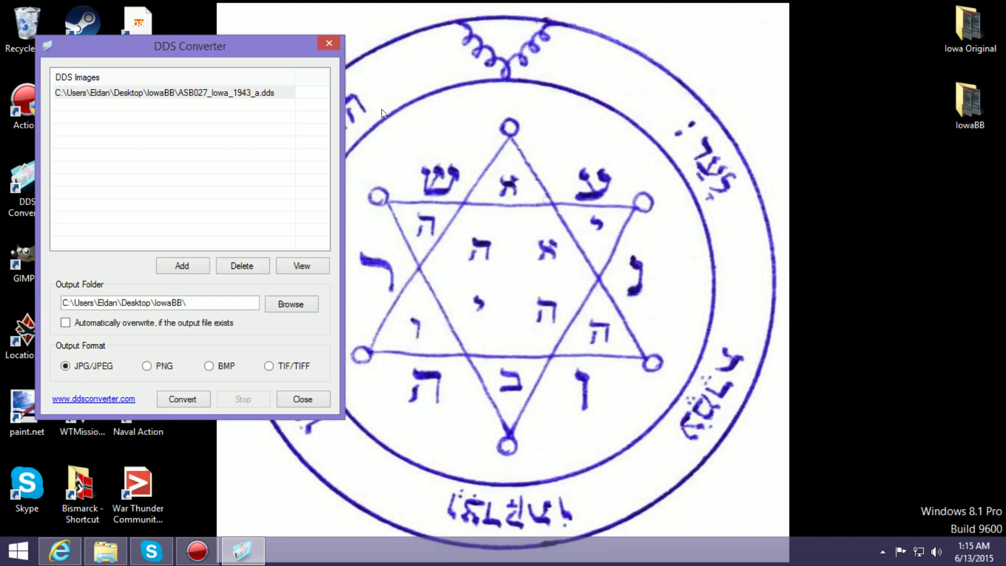
{"action": "left_click", "coordinate": [329, 37]}
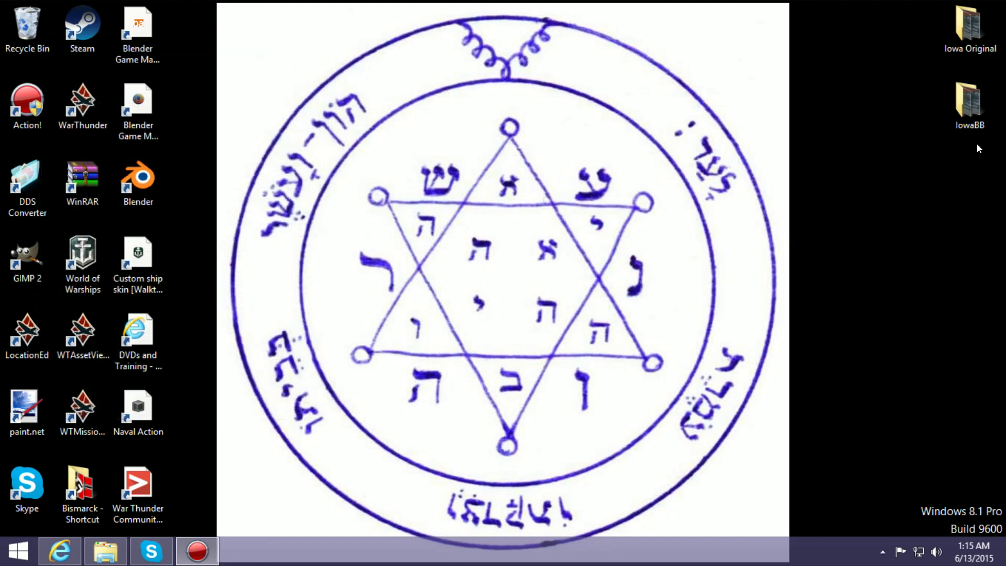
Check the IowaBB desktop folder for the converted texture file and close the folder.
{"action": "double_click", "coordinate": [962, 97]}
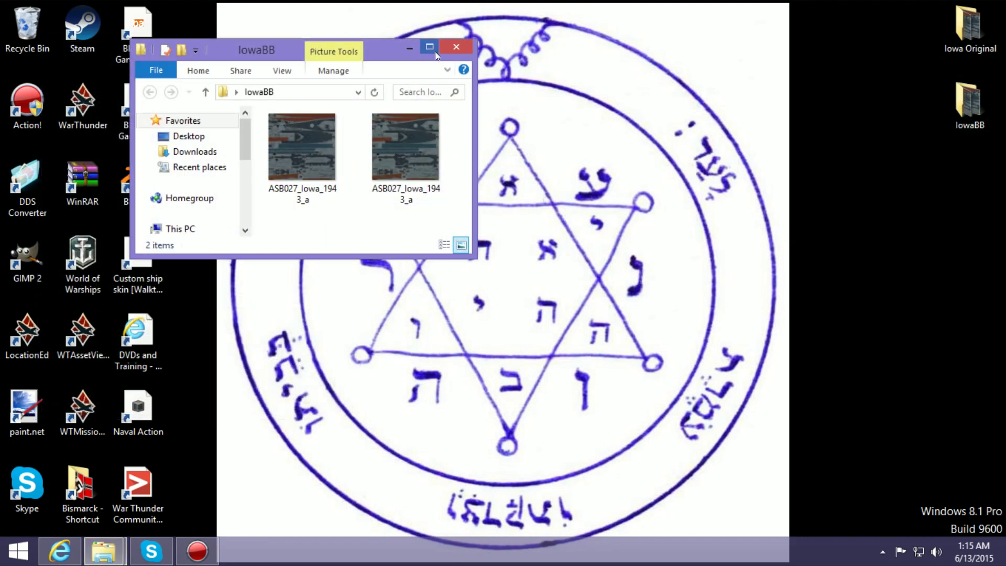
{"action": "left_click", "coordinate": [429, 48]}
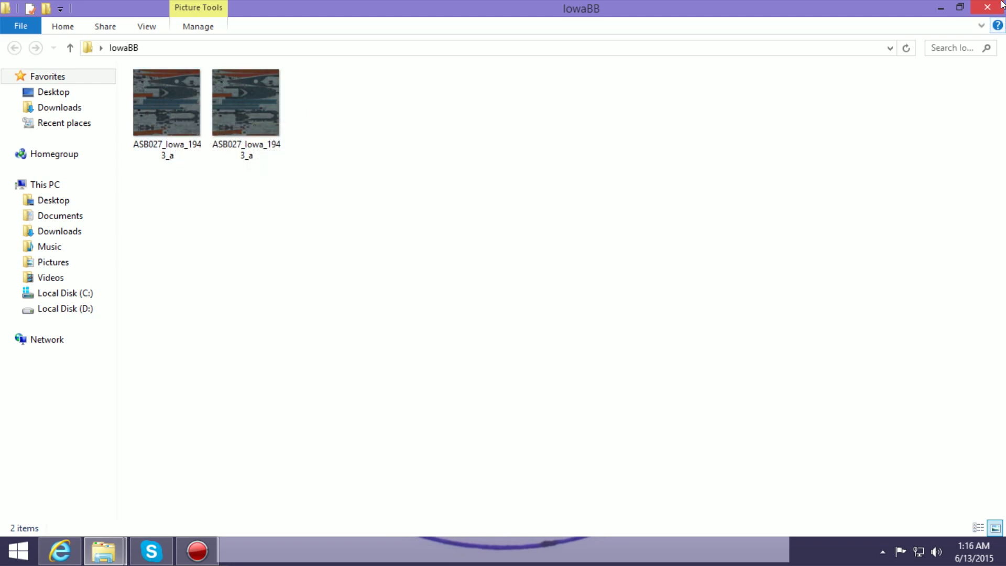
{"action": "left_click", "coordinate": [983, 6]}
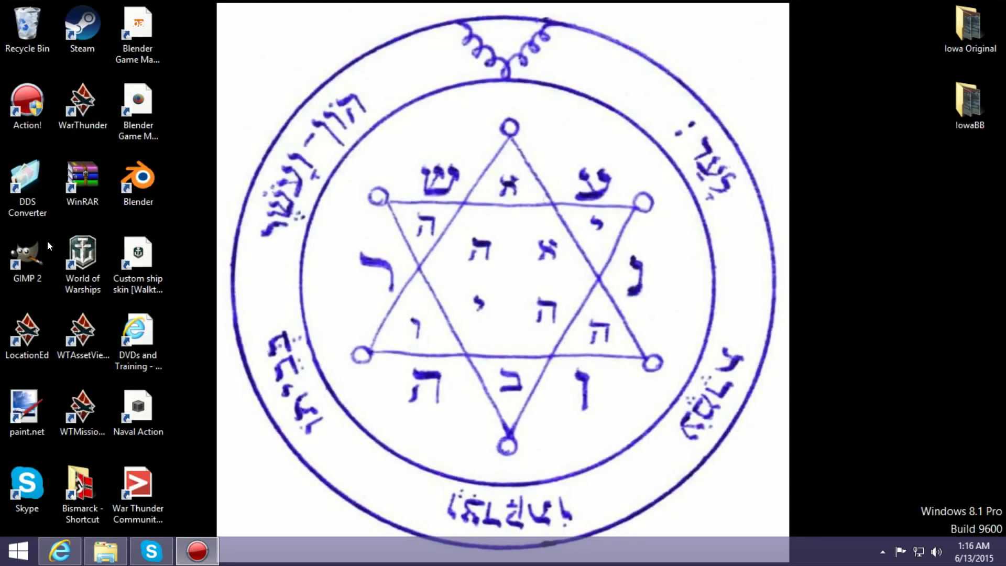
Launch GIMP and open ASB027_Iowa_1943_a.jpg from the IowaBB folder on the Desktop.
{"action": "double_click", "coordinate": [34, 265]}
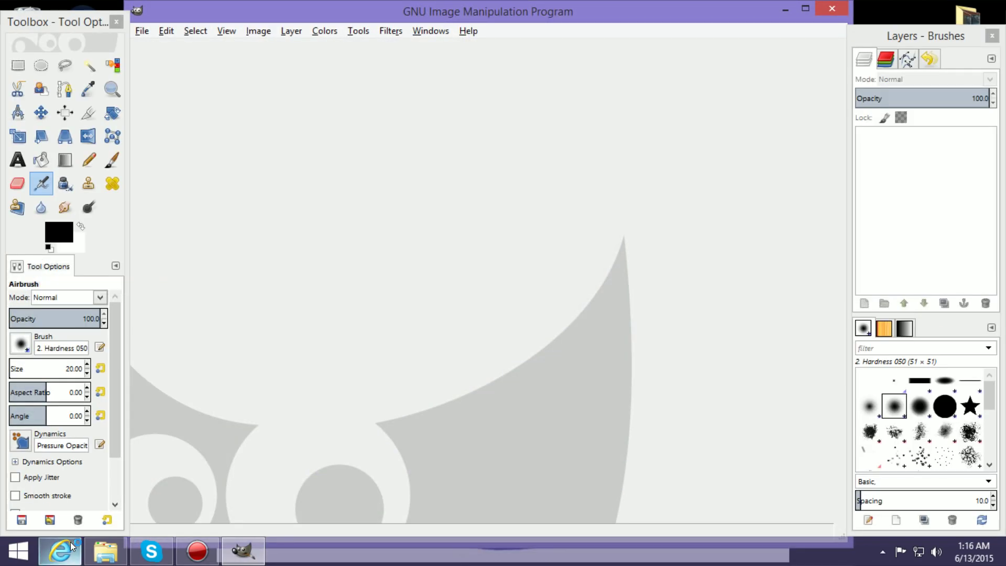
{"action": "mouse_move", "coordinate": [72, 546]}
{"action": "left_click", "coordinate": [142, 31]}
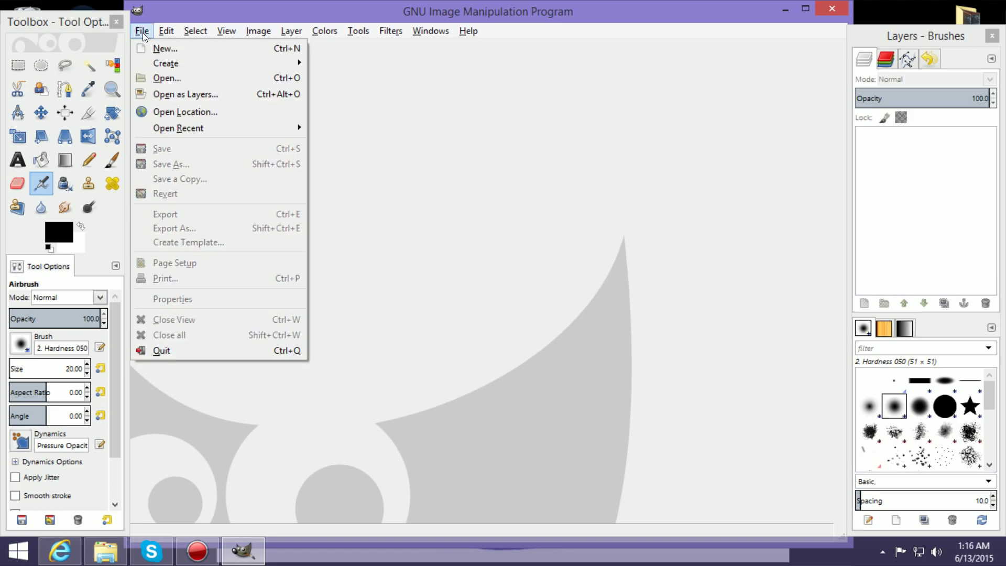
{"action": "left_click", "coordinate": [160, 76]}
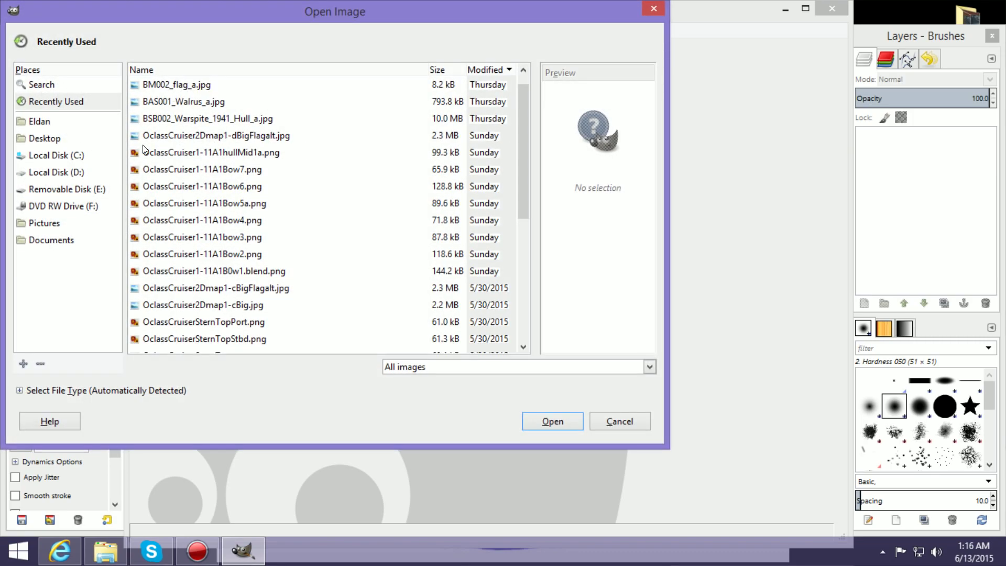
{"action": "left_click", "coordinate": [53, 141]}
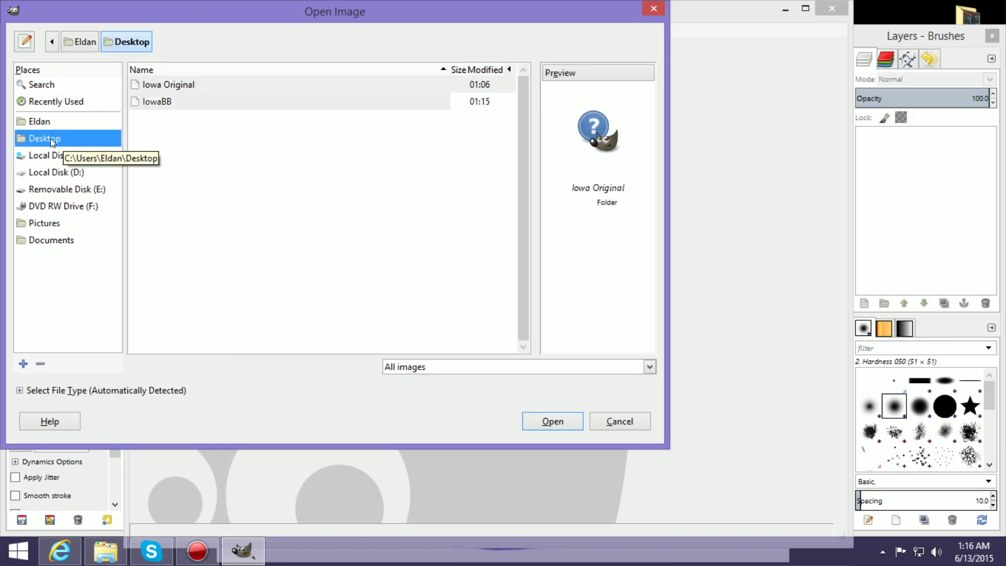
{"action": "double_click", "coordinate": [157, 102]}
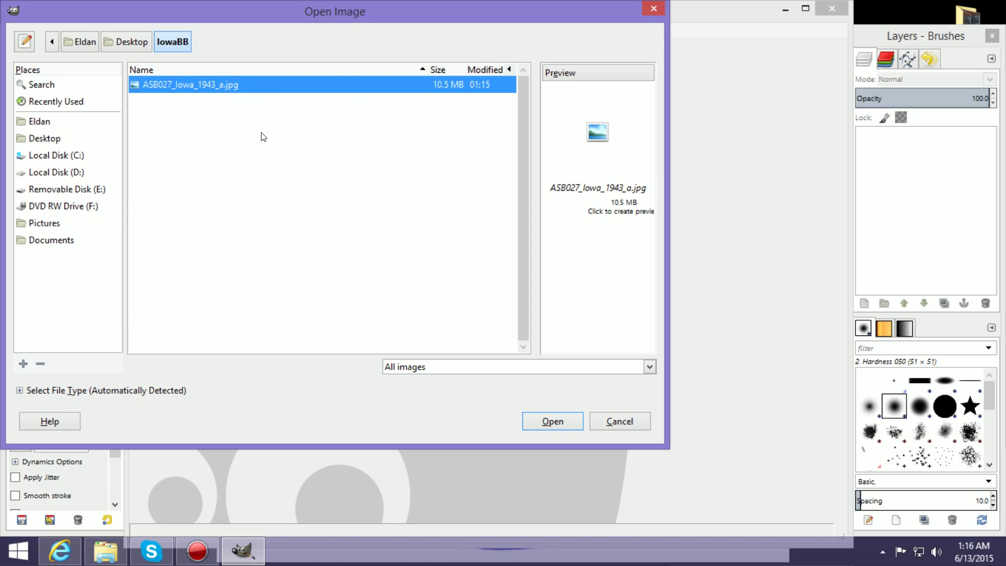
{"action": "double_click", "coordinate": [256, 86]}
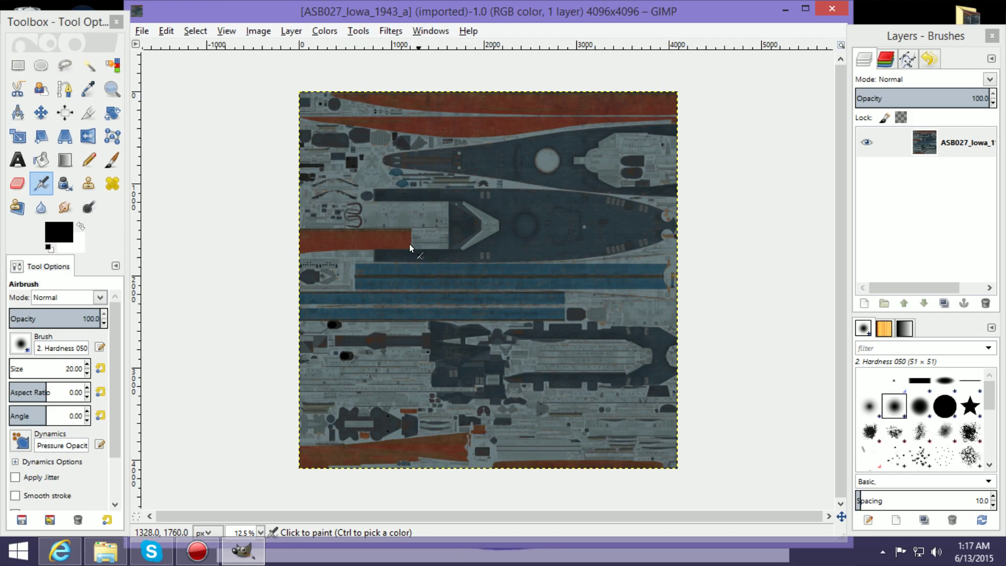
Zoom in on the Iowa texture to 33.3% and examine its deck, hull and superstructure areas.
{"action": "left_click", "coordinate": [112, 89]}
{"action": "left_click", "coordinate": [469, 314]}
{"action": "left_click", "coordinate": [466, 313]}
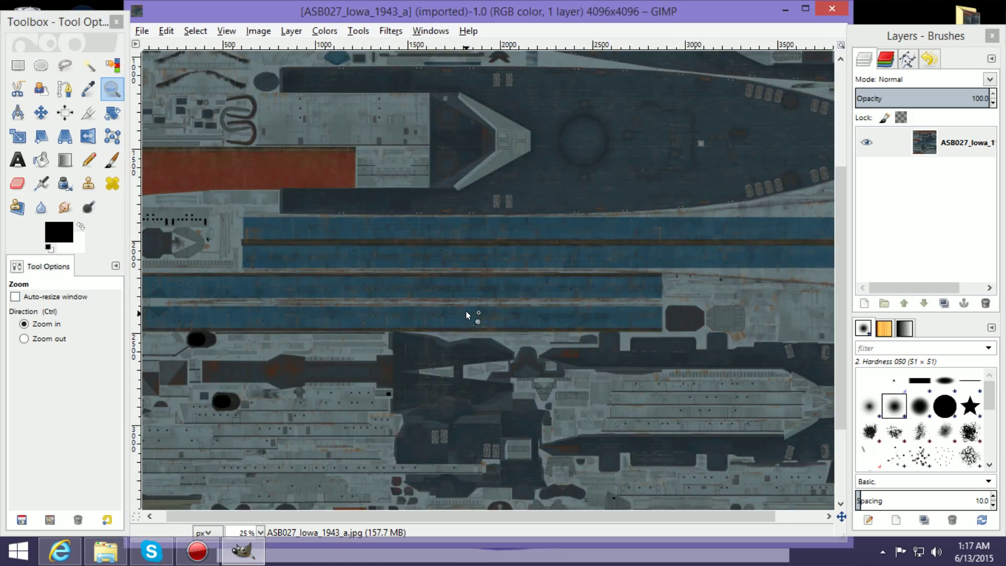
{"action": "left_click", "coordinate": [467, 313]}
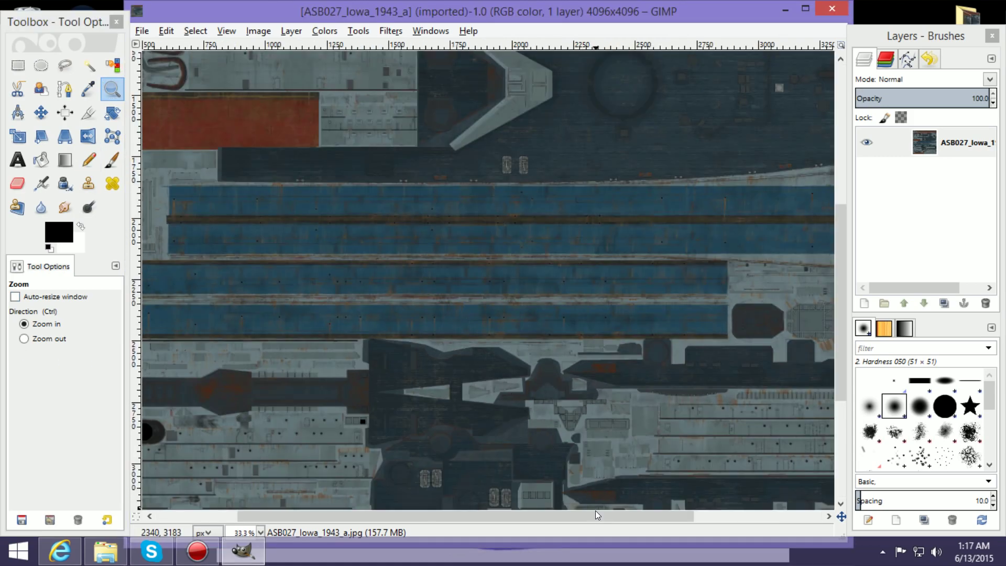
{"action": "left_click_drag", "start_coordinate": [595, 512], "coordinate": [728, 521]}
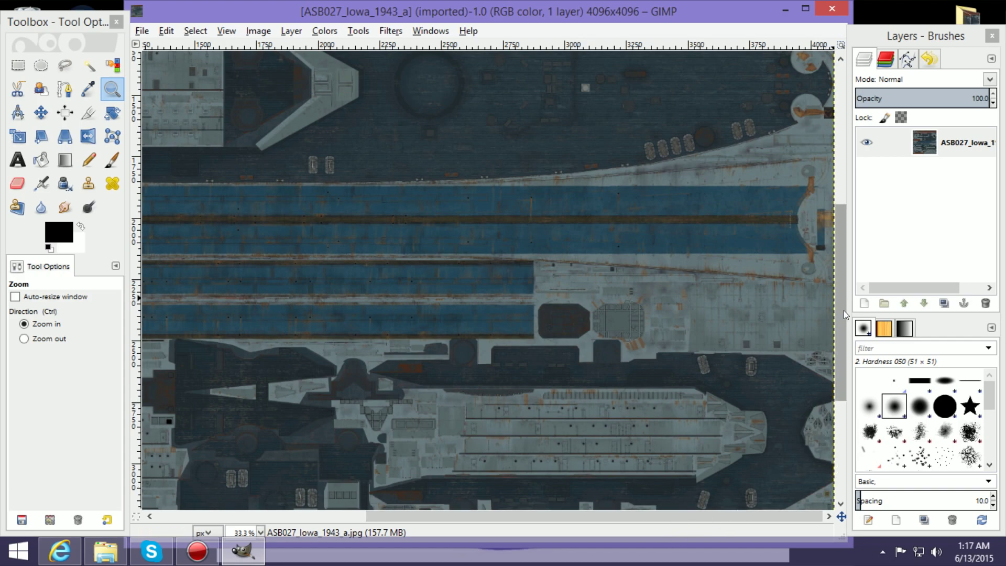
{"action": "left_click_drag", "start_coordinate": [843, 310], "coordinate": [842, 268]}
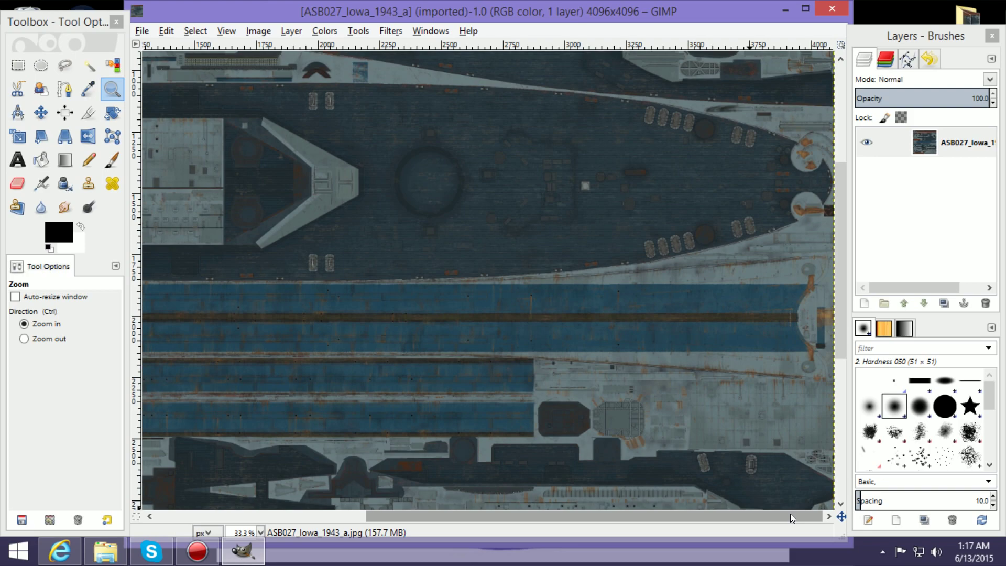
{"action": "scroll", "coordinate": [771, 363], "scroll_direction": "up", "scroll_amount": 8}
{"action": "scroll", "coordinate": [772, 364], "scroll_direction": "down", "scroll_amount": 5}
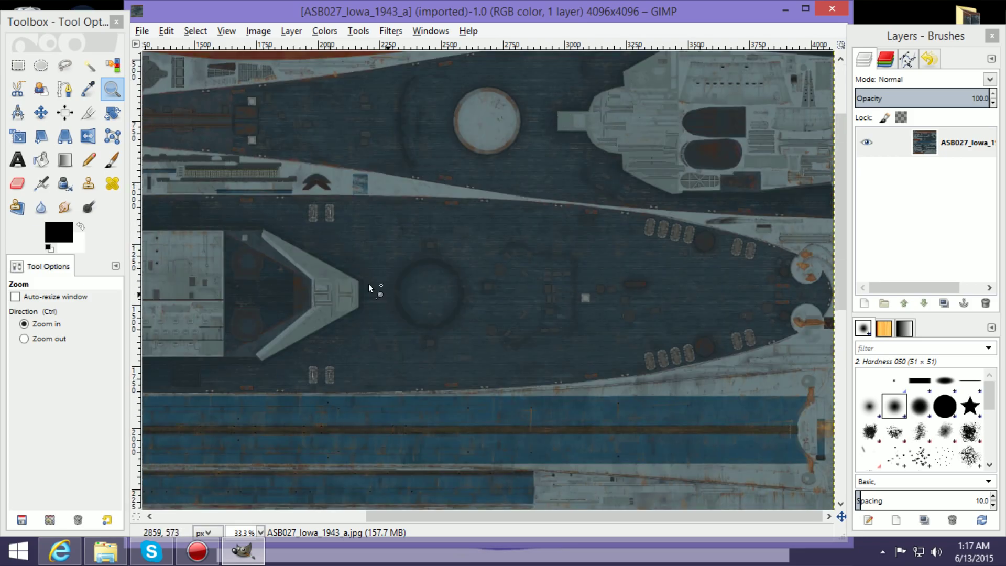
{"action": "mouse_move", "coordinate": [512, 521]}
{"action": "left_mouse_down"}
{"action": "mouse_move", "coordinate": [384, 539]}
{"action": "mouse_move", "coordinate": [518, 533]}
{"action": "left_mouse_up"}
{"action": "left_click_drag", "start_coordinate": [561, 519], "coordinate": [536, 521]}
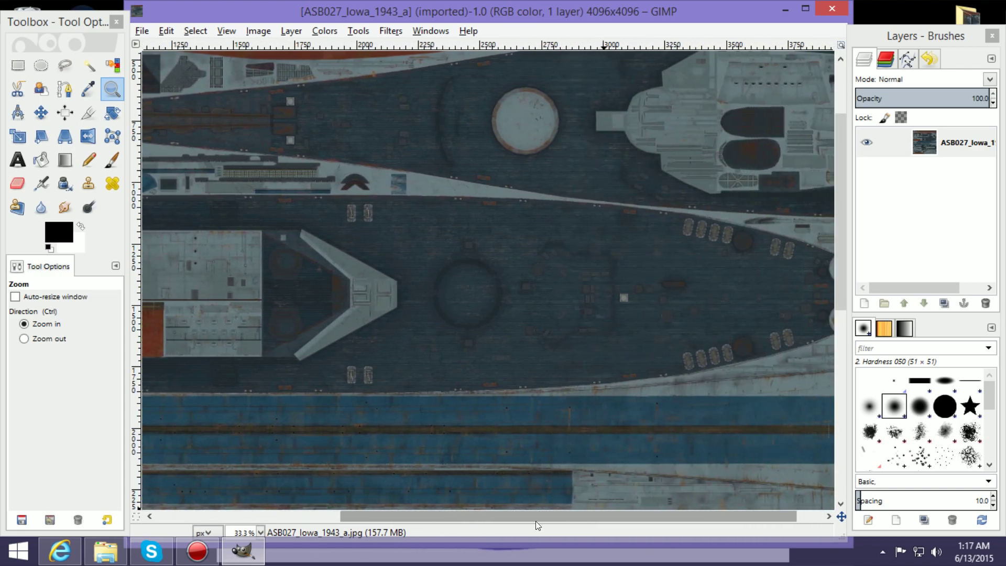
{"action": "scroll", "coordinate": [837, 305], "scroll_direction": "down", "scroll_amount": 5}
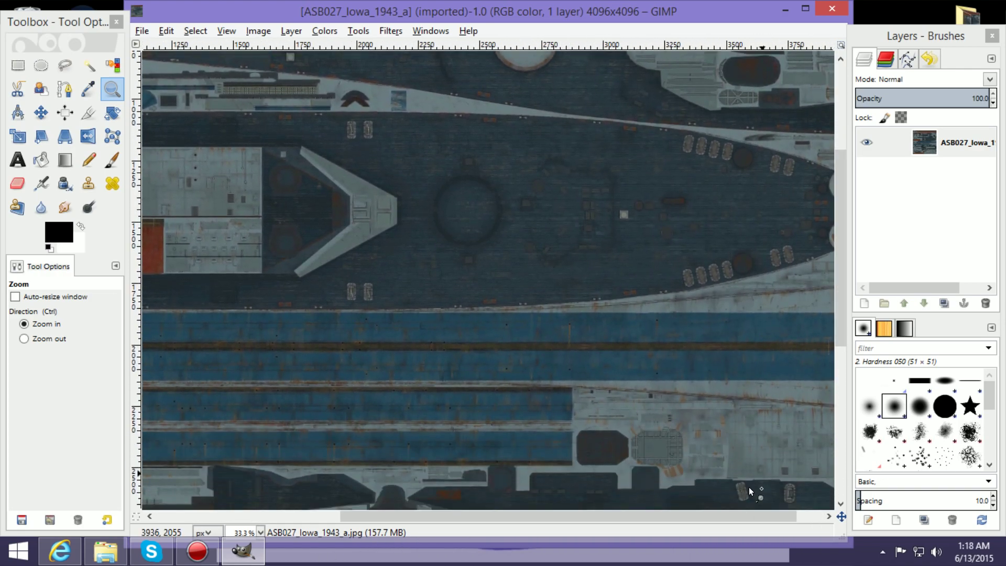
Zoom in to 100% on the pointed end of the blue hull strips and examine that part of the texture.
{"action": "scroll", "coordinate": [746, 514], "scroll_direction": "right", "scroll_amount": 2}
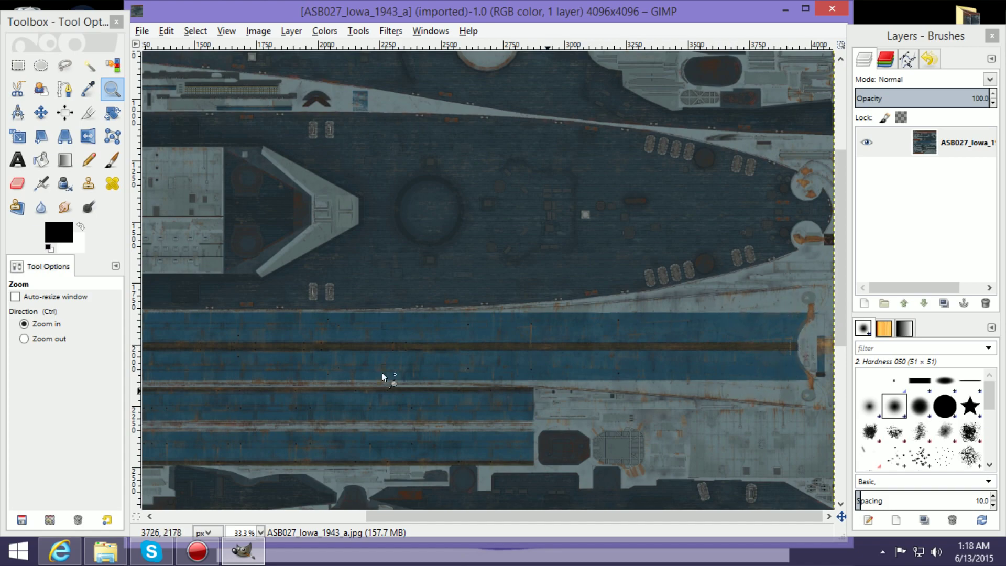
{"action": "left_click", "coordinate": [541, 303]}
{"action": "left_click", "coordinate": [541, 303]}
{"action": "left_click_drag", "start_coordinate": [664, 518], "coordinate": [870, 504]}
{"action": "left_click_drag", "start_coordinate": [841, 252], "coordinate": [841, 274]}
{"action": "left_click", "coordinate": [438, 320]}
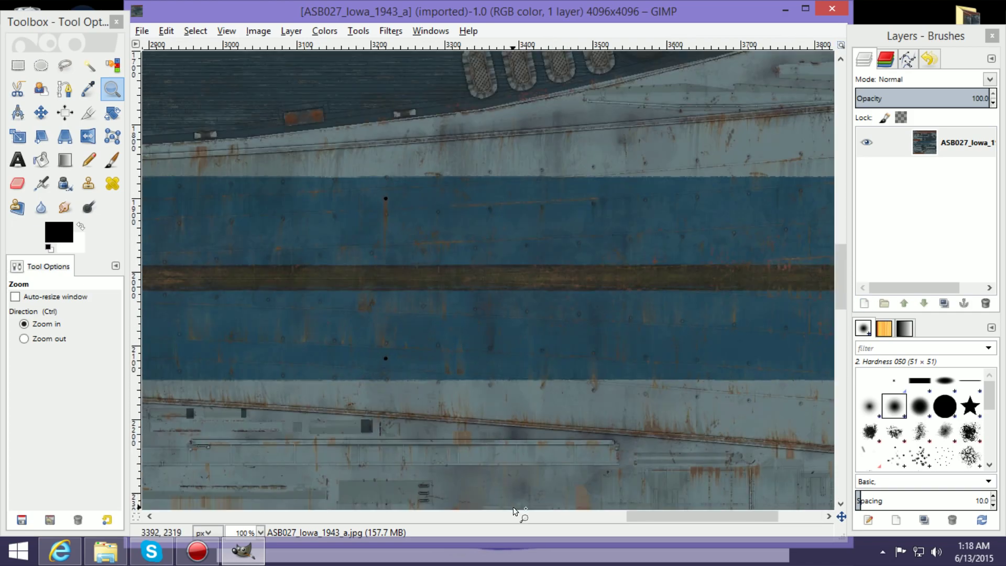
{"action": "left_click_drag", "start_coordinate": [664, 514], "coordinate": [776, 517]}
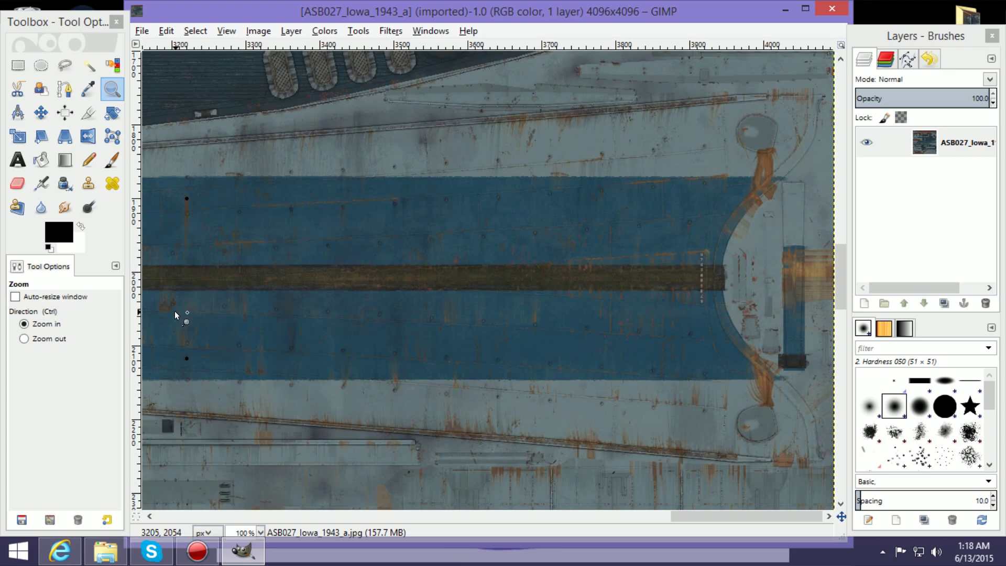
Add a new 4096 × 4096 px layer with transparency as its fill type.
{"action": "left_click", "coordinate": [292, 31]}
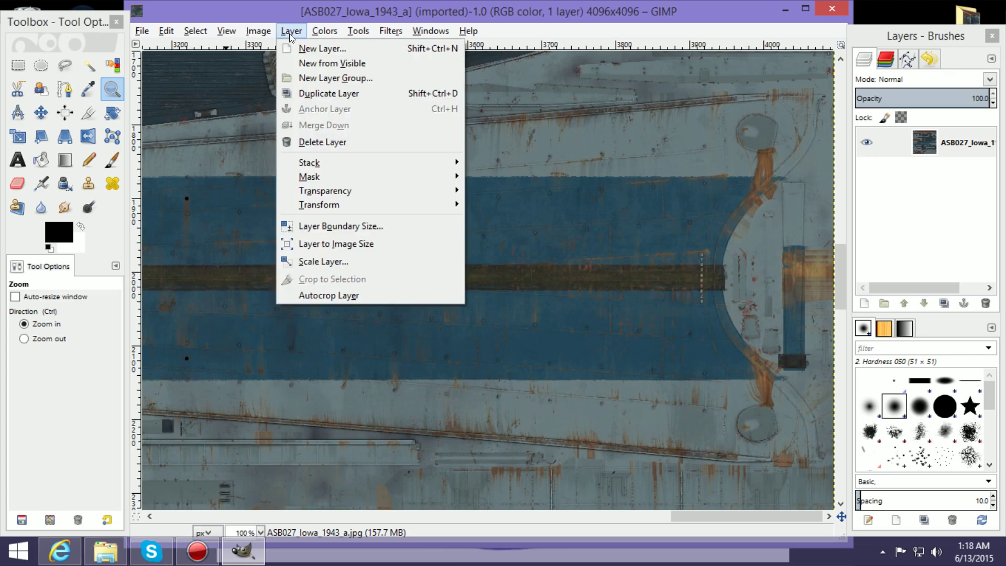
{"action": "left_click", "coordinate": [296, 48]}
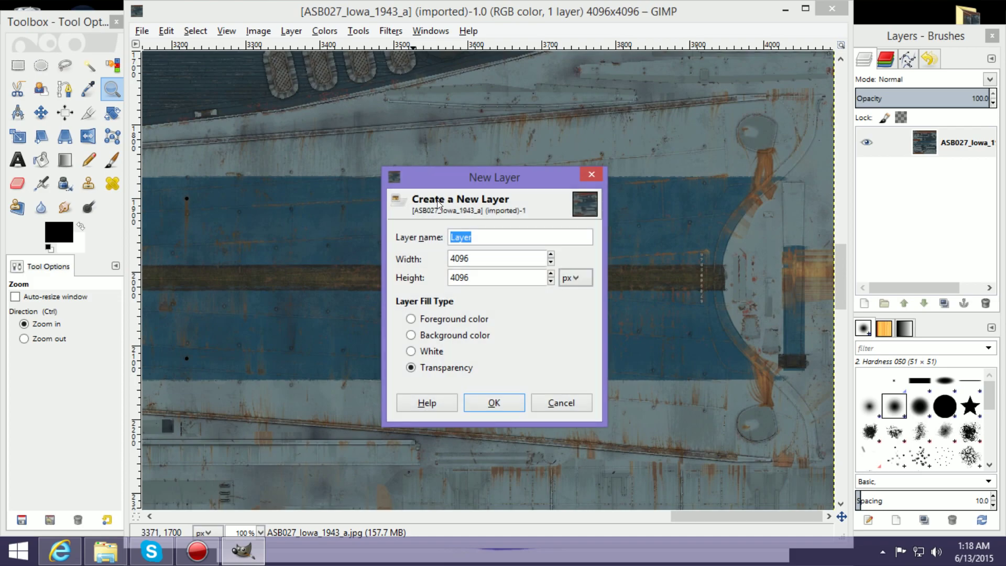
{"action": "left_click", "coordinate": [496, 403]}
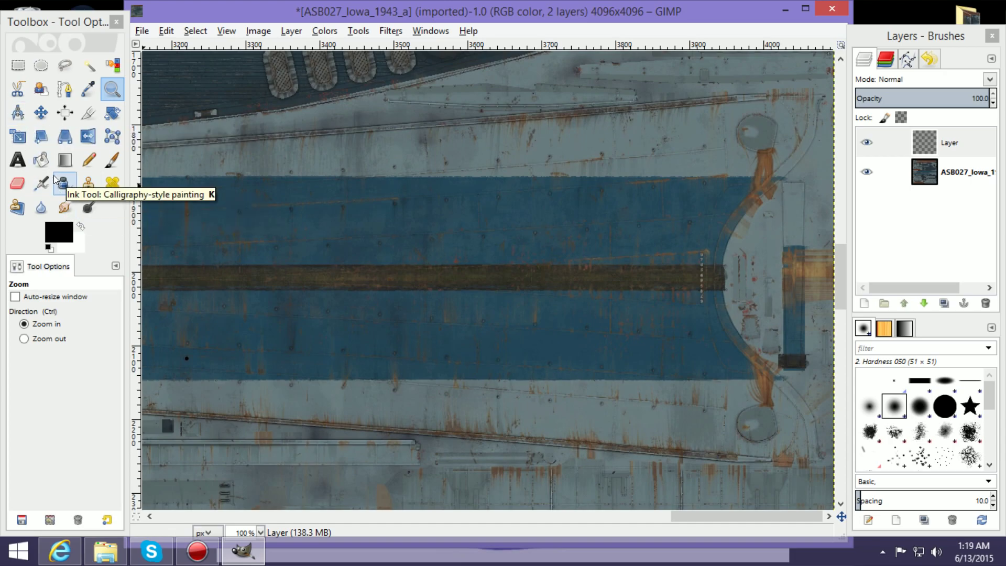
Set up the Text tool with a size of 26 px and white (ffffff) as the text color.
{"action": "left_click", "coordinate": [19, 160]}
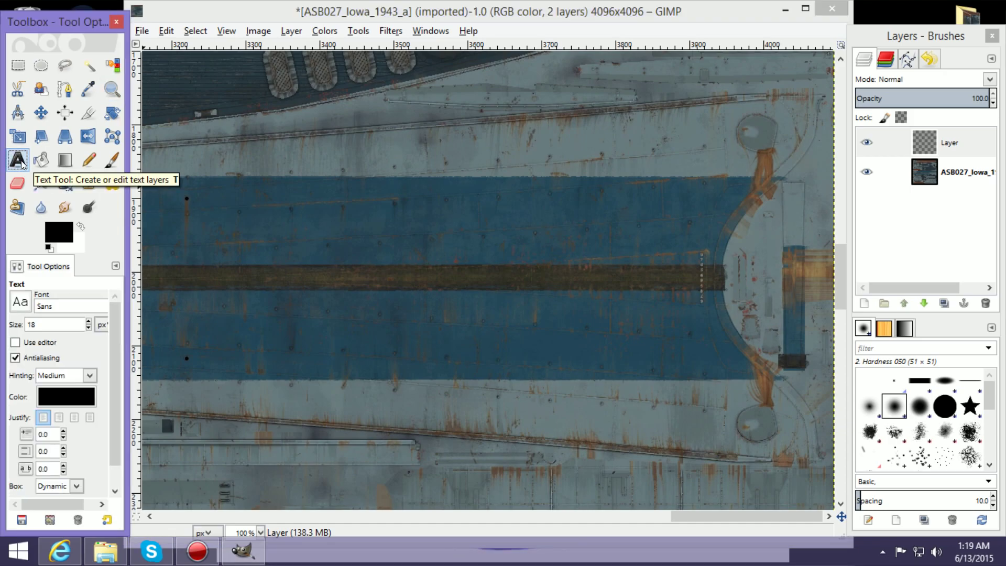
{"action": "left_click", "coordinate": [89, 322]}
{"action": "left_click", "coordinate": [88, 322]}
{"action": "left_click", "coordinate": [88, 322]}
{"action": "left_click", "coordinate": [88, 321]}
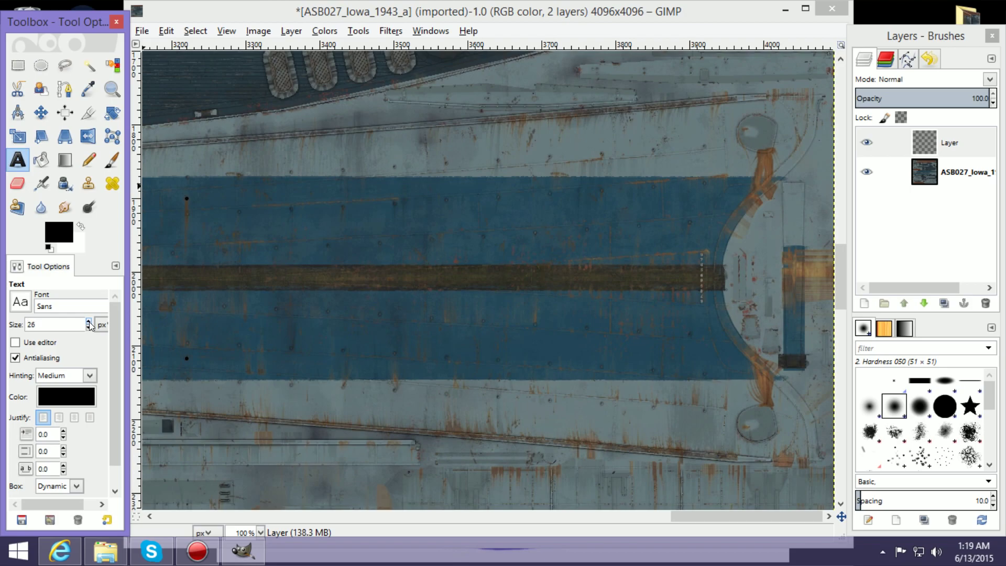
{"action": "left_click", "coordinate": [78, 400]}
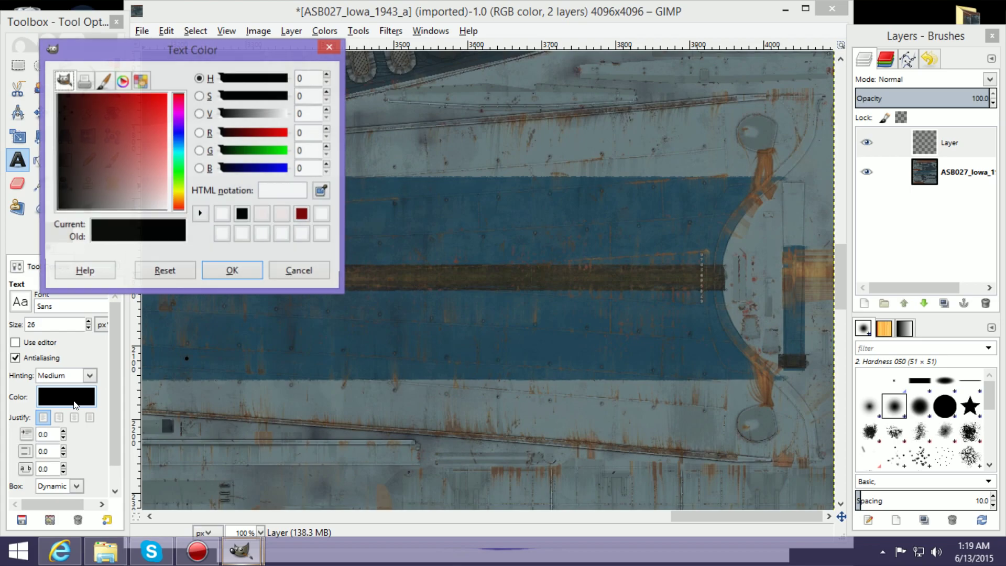
{"action": "left_click", "coordinate": [323, 237]}
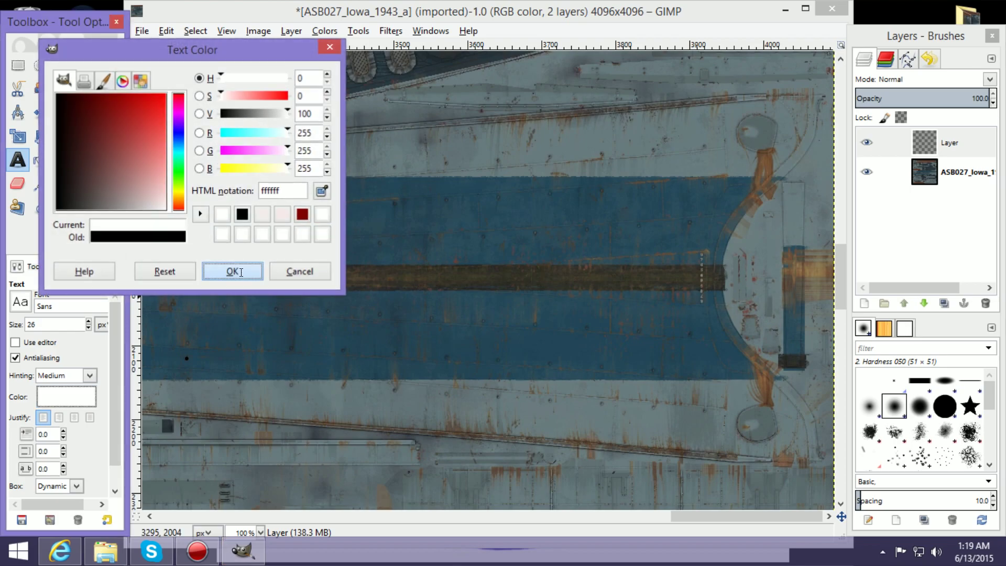
{"action": "left_click", "coordinate": [233, 271]}
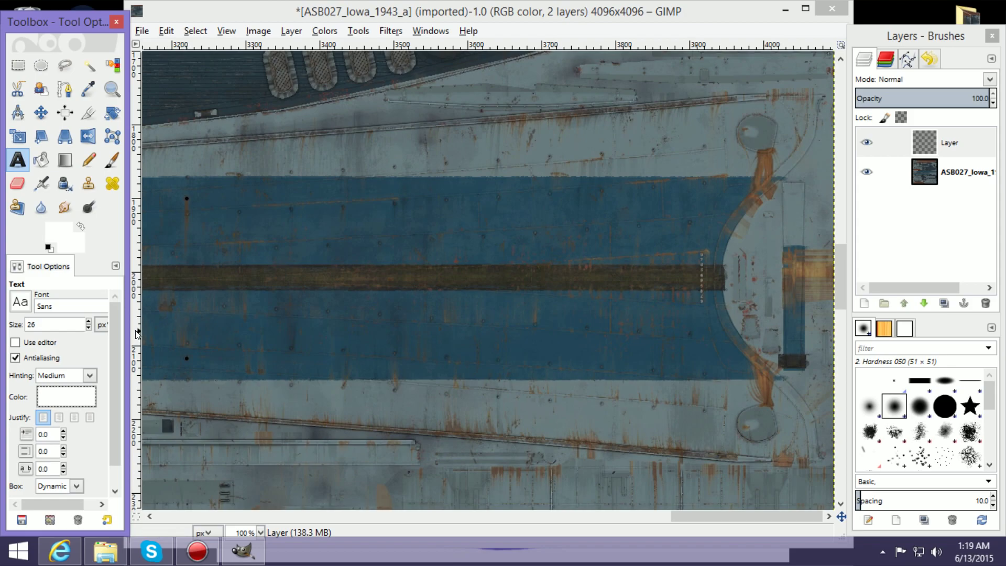
Increase the Text tool's size to 50 px.
{"action": "left_click", "coordinate": [88, 329]}
{"action": "left_click", "coordinate": [89, 329]}
{"action": "left_click", "coordinate": [88, 329]}
{"action": "left_click", "coordinate": [89, 322]}
{"action": "left_click", "coordinate": [89, 322]}
{"action": "left_click", "coordinate": [88, 322]}
{"action": "left_click", "coordinate": [89, 322]}
{"action": "left_click", "coordinate": [89, 322]}
{"action": "left_click", "coordinate": [88, 322]}
{"action": "left_click", "coordinate": [89, 322]}
{"action": "left_click", "coordinate": [88, 322]}
{"action": "left_click", "coordinate": [88, 323]}
{"action": "left_click", "coordinate": [89, 322]}
{"action": "left_click", "coordinate": [88, 322]}
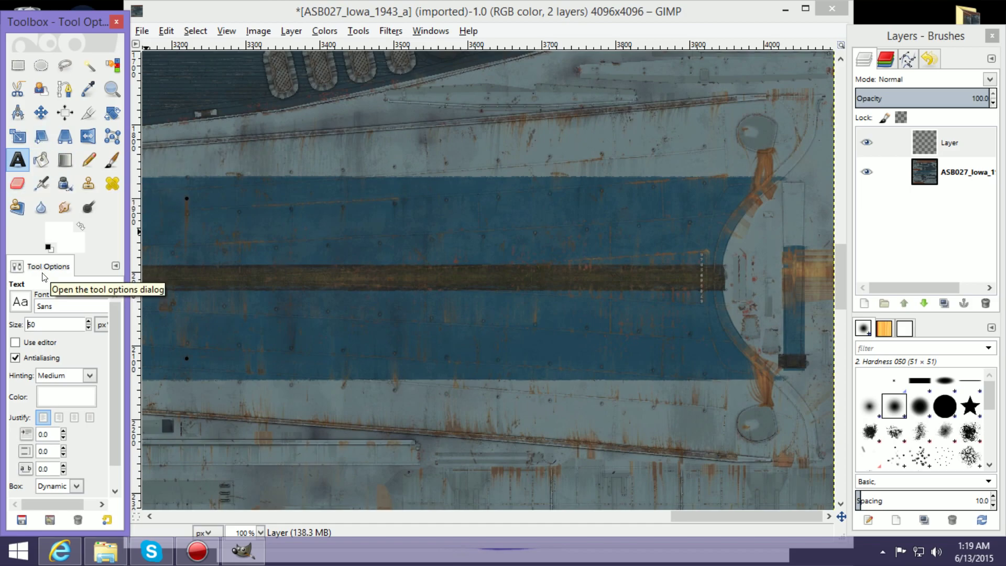
Place the text "63" on the upper blue strip near its pointed end.
{"action": "left_click", "coordinate": [638, 168]}
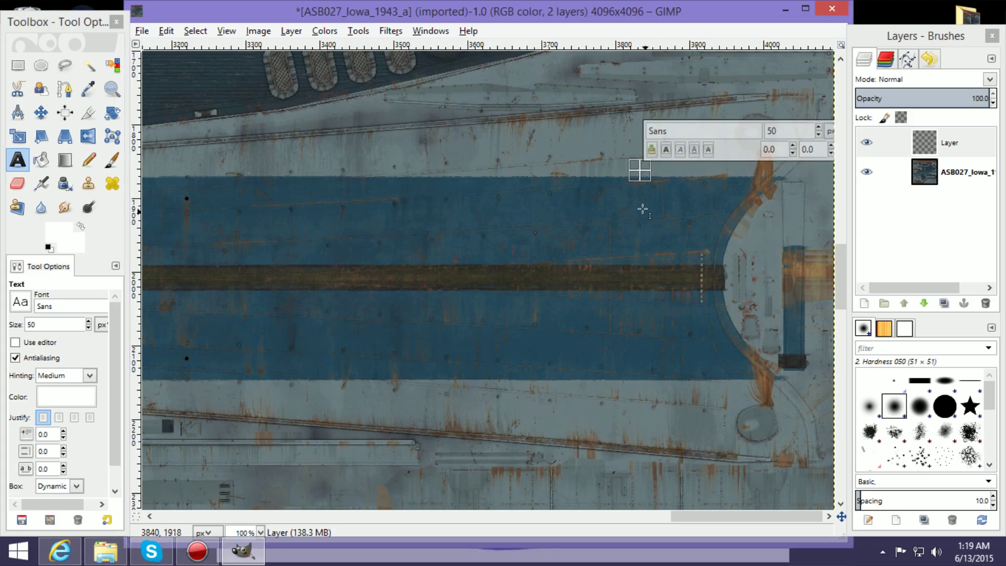
{"action": "type", "text": "6"}
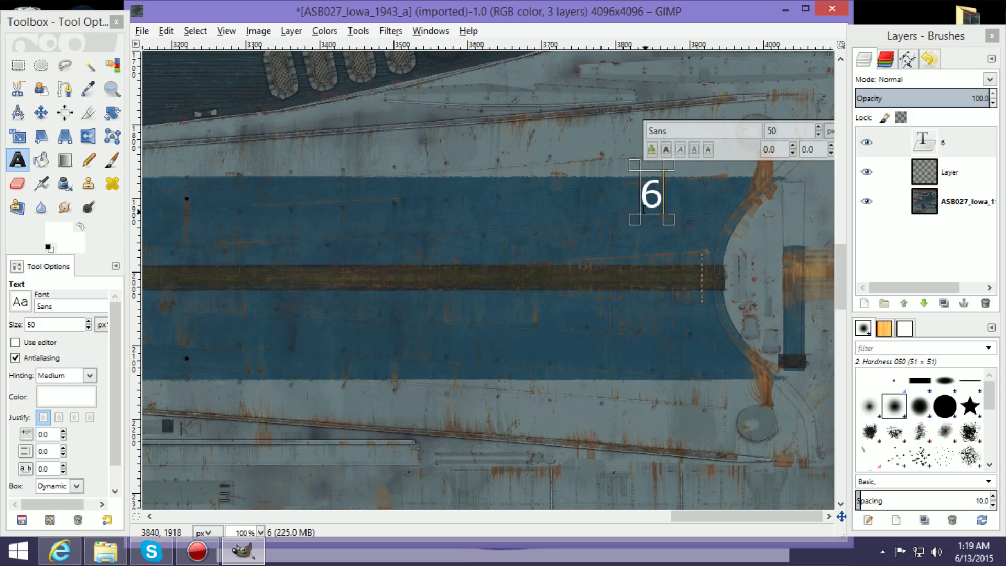
{"action": "type", "text": "3"}
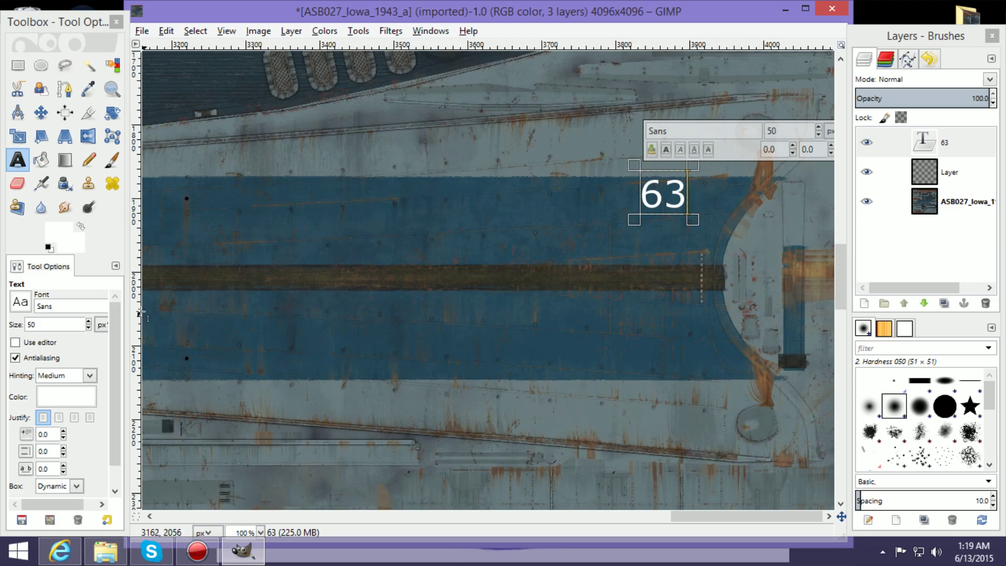
Widen the toolbox to show all text options and change the font of the 63 text to Sans Bold at 50 px.
{"action": "left_click", "coordinate": [124, 312]}
{"action": "left_click_drag", "start_coordinate": [125, 311], "coordinate": [148, 312]}
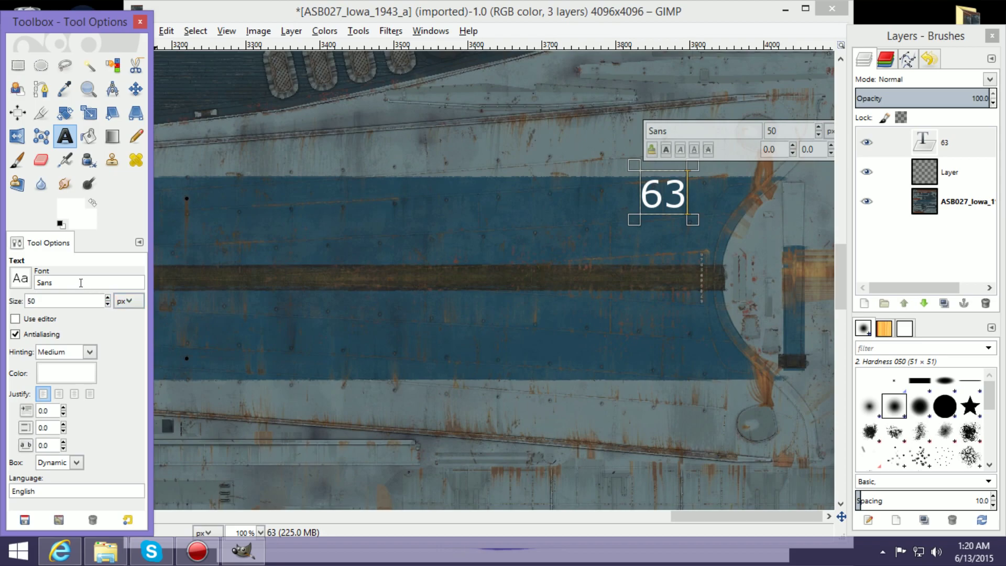
{"action": "left_click", "coordinate": [25, 283]}
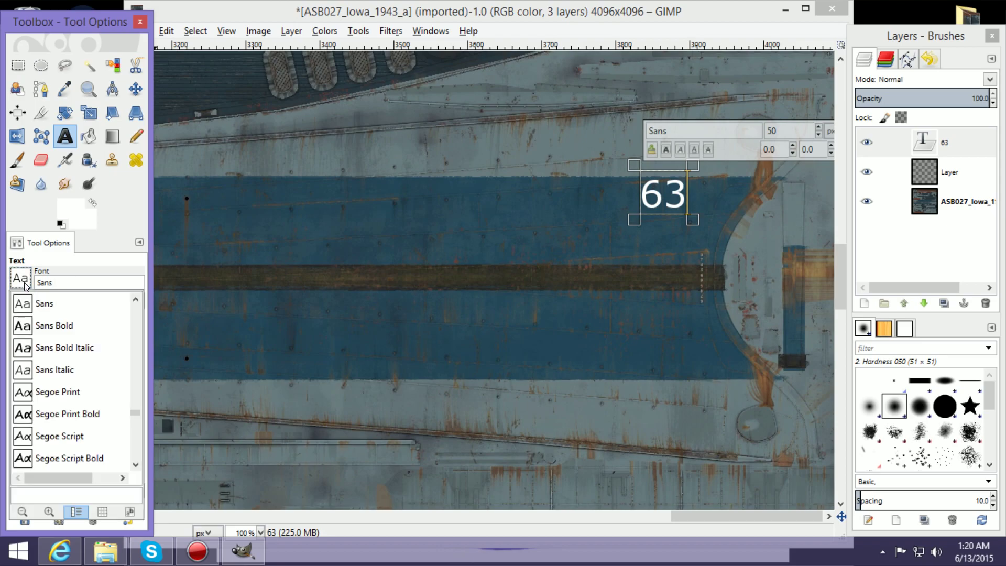
{"action": "left_click", "coordinate": [714, 125]}
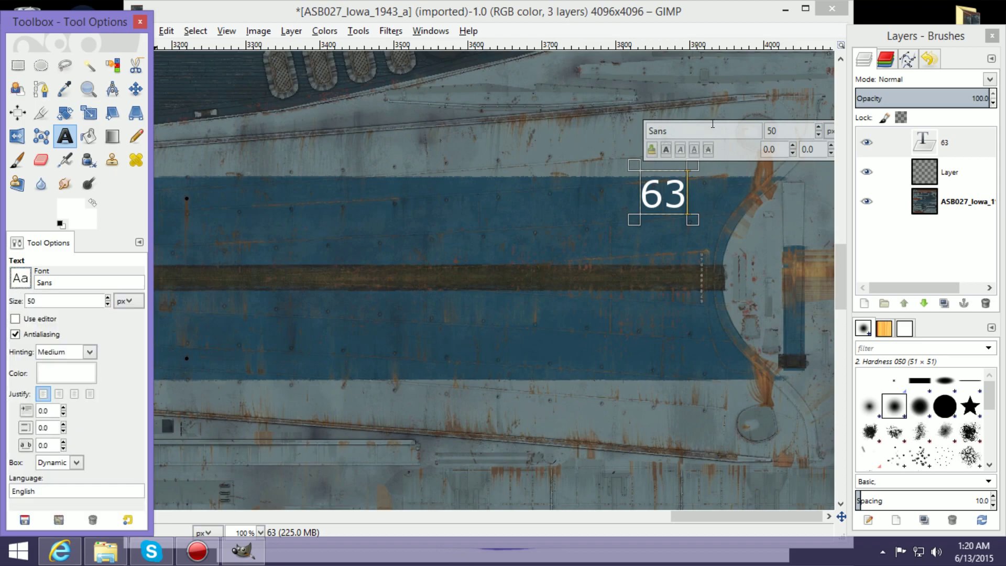
{"action": "left_click", "coordinate": [819, 133]}
{"action": "left_click", "coordinate": [819, 134]}
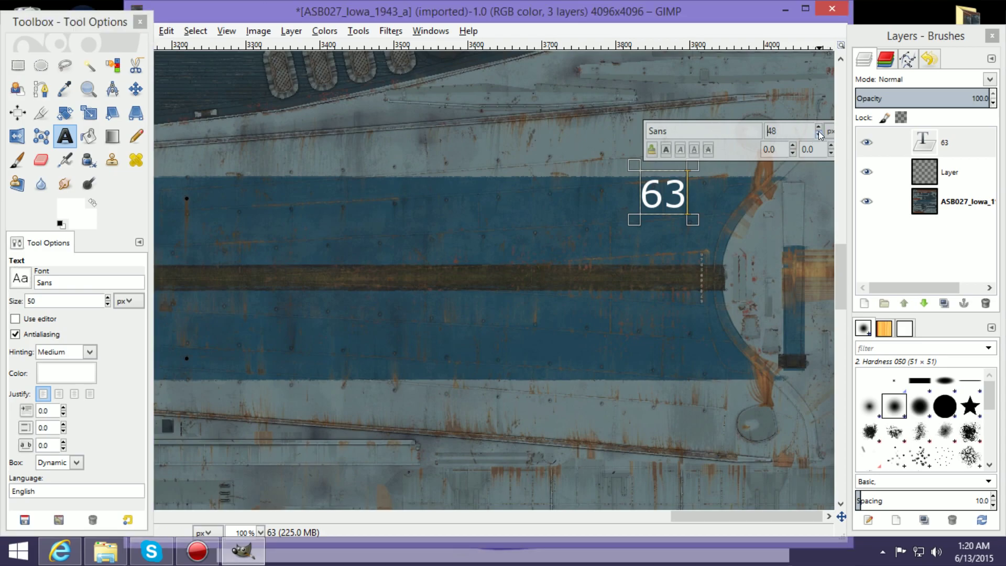
{"action": "left_click", "coordinate": [819, 130]}
{"action": "left_click", "coordinate": [25, 282]}
{"action": "left_click", "coordinate": [26, 281]}
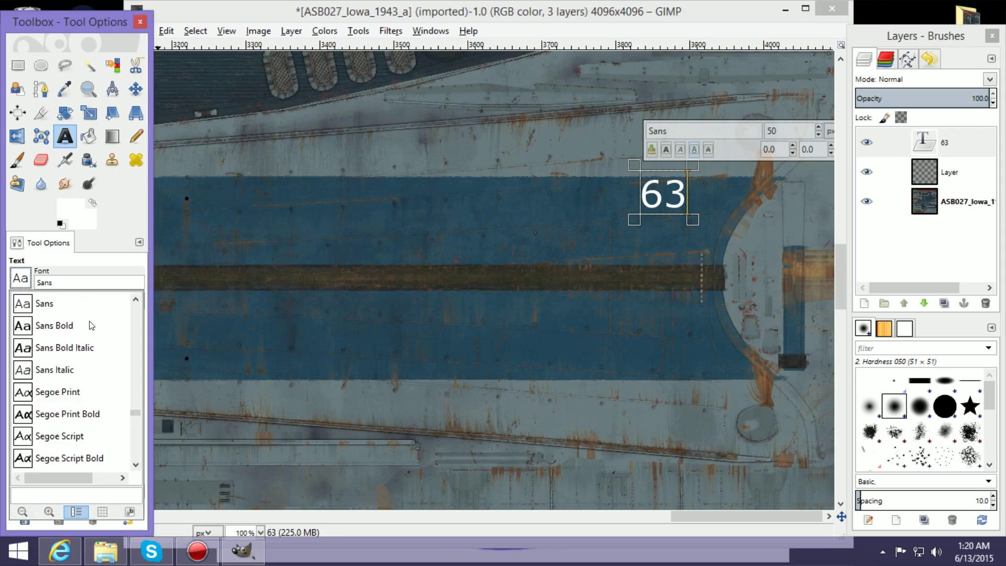
{"action": "double_click", "coordinate": [26, 331]}
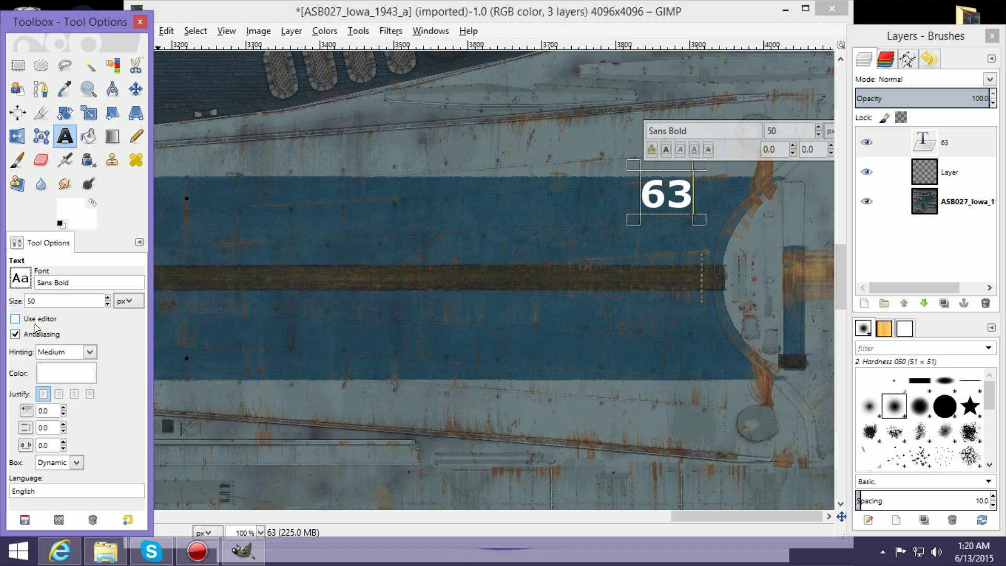
Browse the whole font list for alternative typefaces for the 63 text and close it without choosing one.
{"action": "left_click", "coordinate": [21, 283]}
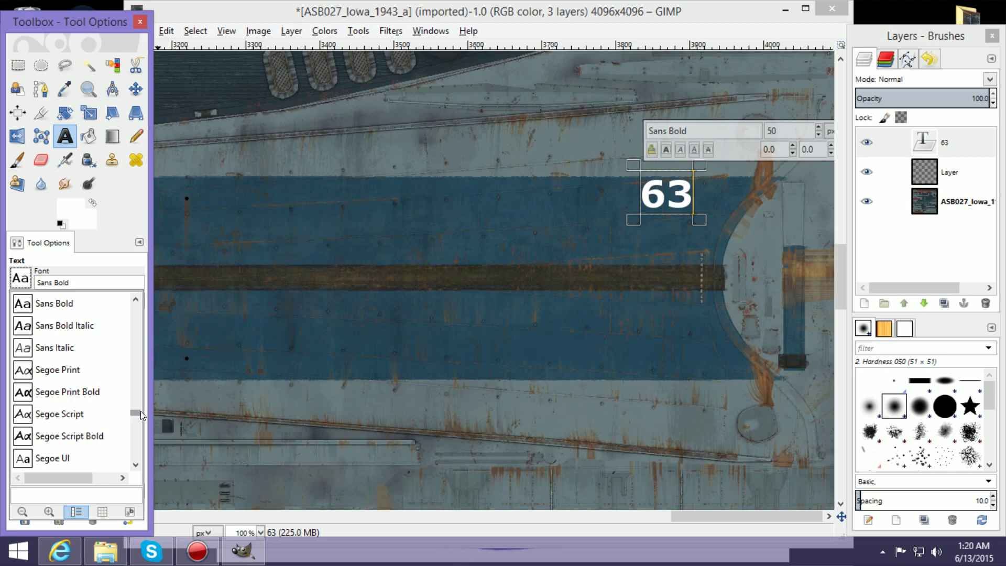
{"action": "scroll", "coordinate": [141, 411], "scroll_direction": "up", "scroll_amount": 10}
{"action": "scroll", "coordinate": [132, 355], "scroll_direction": "up", "scroll_amount": 15}
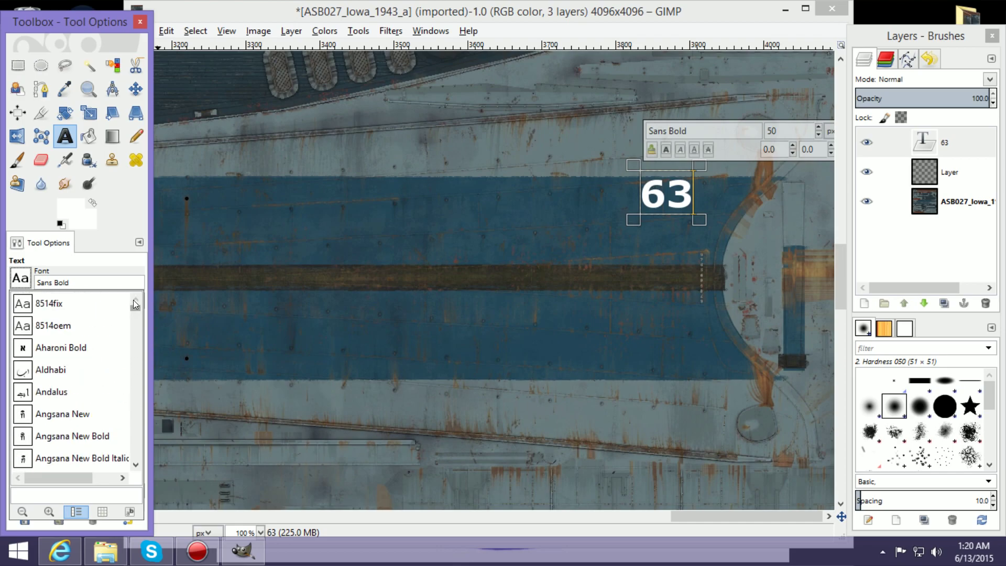
{"action": "left_click_drag", "start_coordinate": [133, 300], "coordinate": [142, 354]}
{"action": "scroll", "coordinate": [143, 362], "scroll_direction": "down", "scroll_amount": 20}
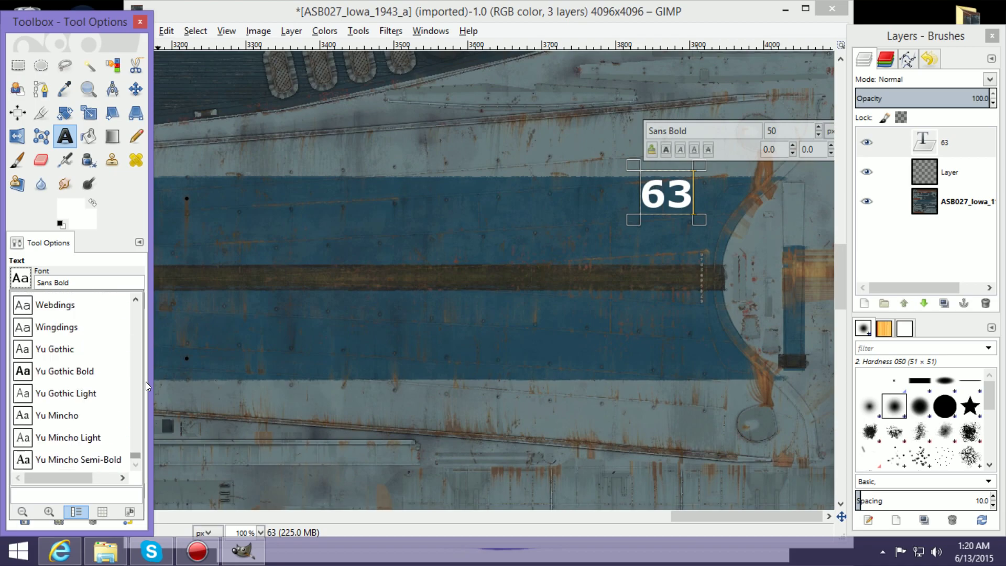
{"action": "scroll", "coordinate": [146, 381], "scroll_direction": "up", "scroll_amount": 15}
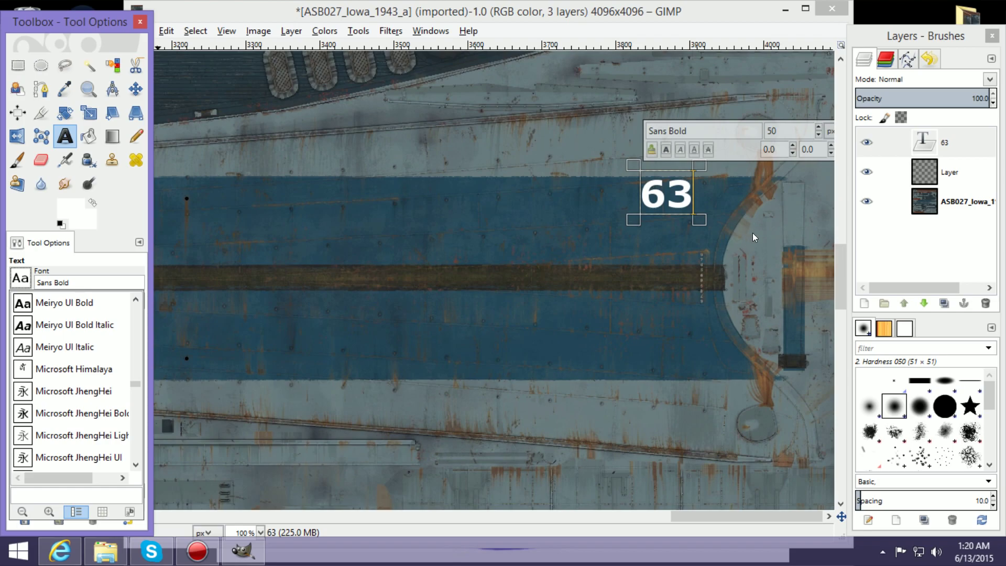
{"action": "left_click", "coordinate": [722, 514]}
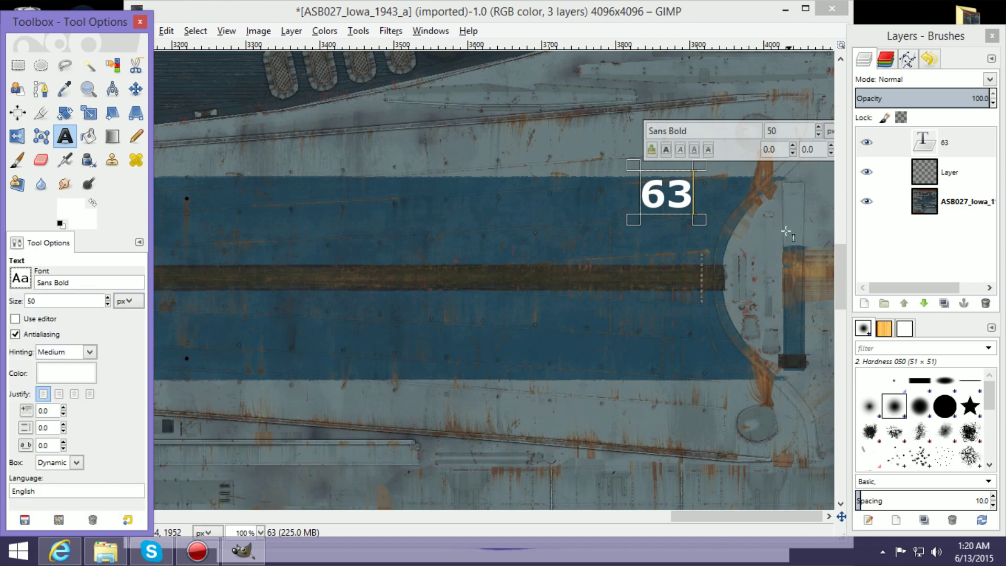
{"action": "left_click", "coordinate": [840, 271]}
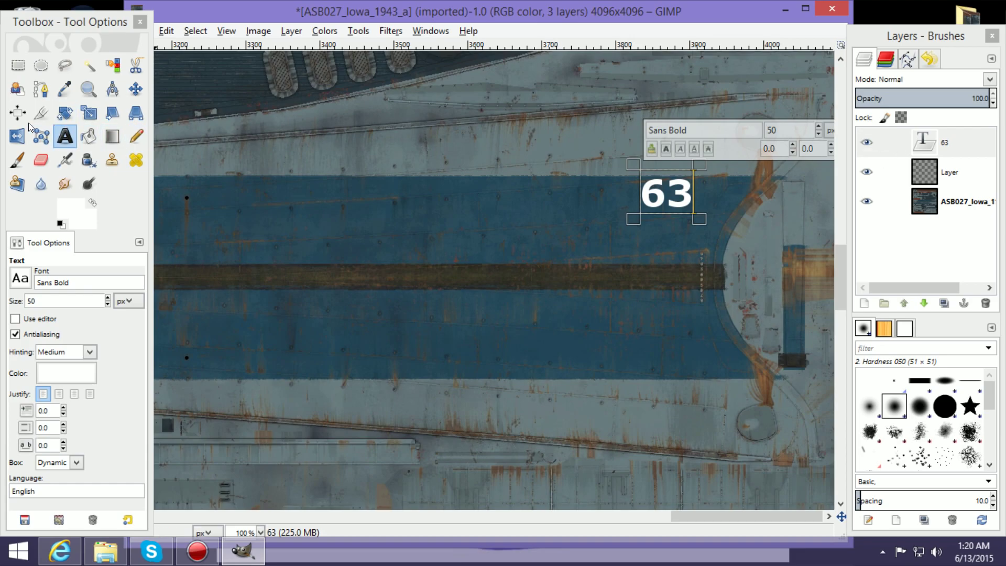
Try to shift the 63 text slightly with the Move tool.
{"action": "left_click", "coordinate": [136, 90]}
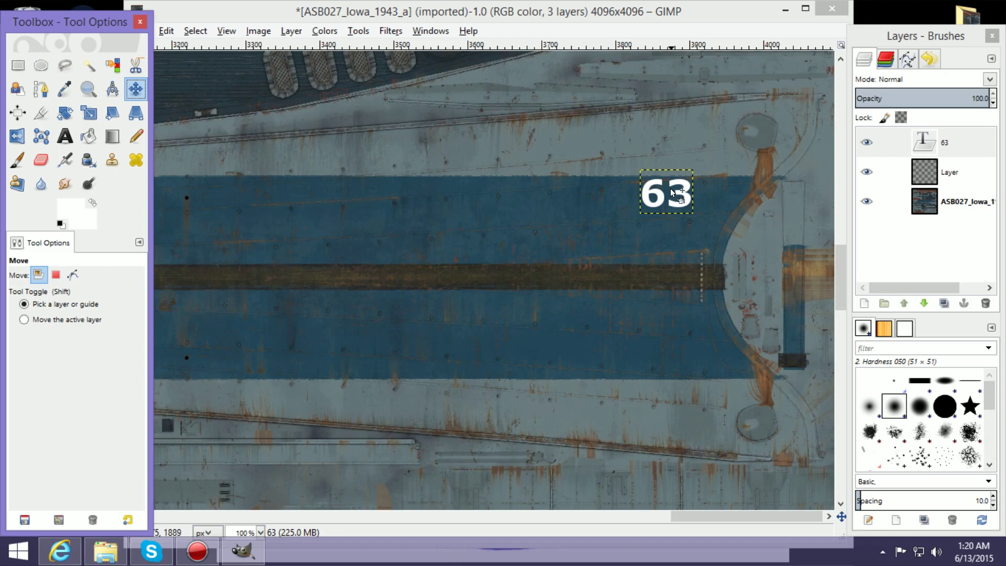
{"action": "left_click", "coordinate": [671, 189]}
{"action": "left_click_drag", "start_coordinate": [671, 188], "coordinate": [672, 185]}
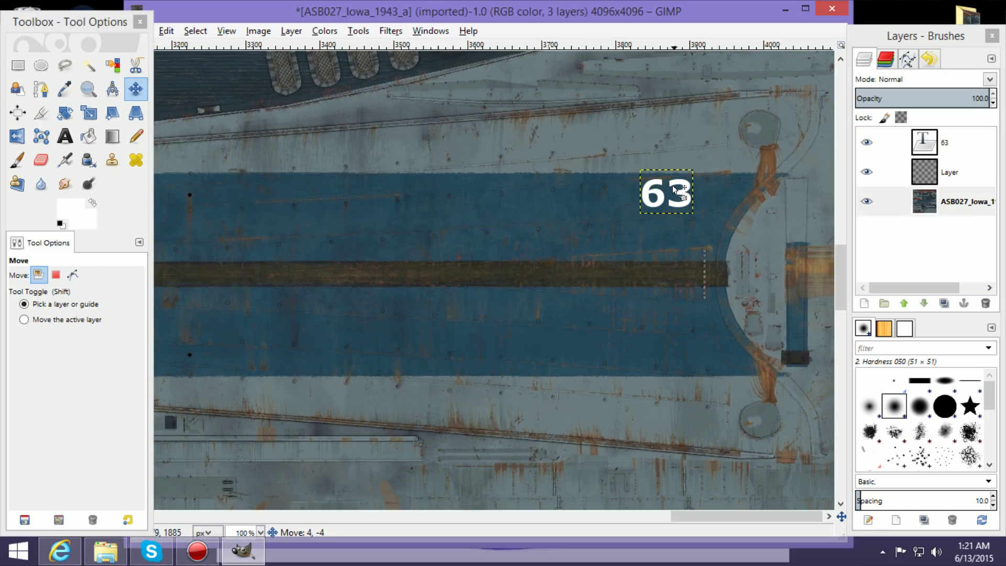
{"action": "right_click", "coordinate": [674, 190]}
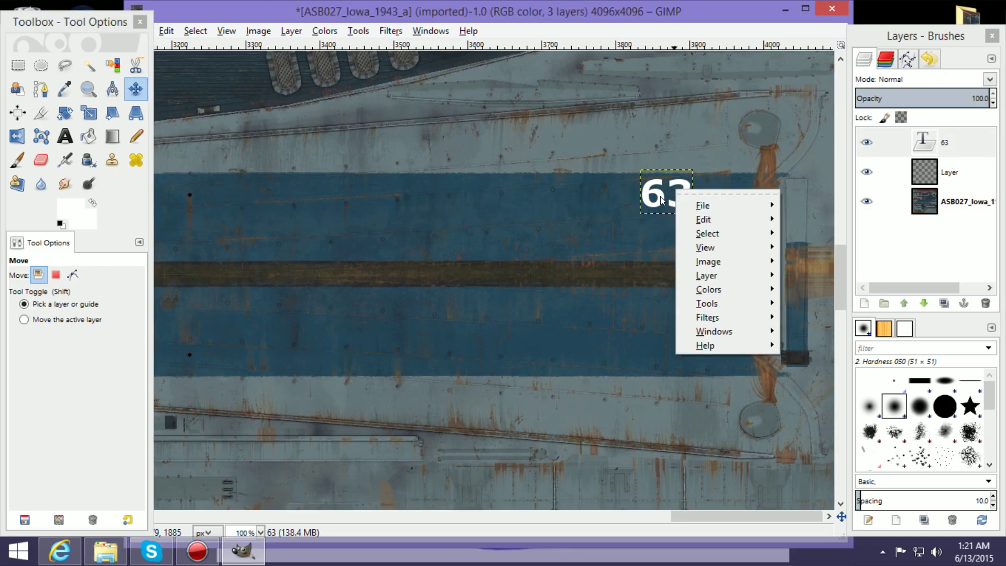
{"action": "left_click", "coordinate": [967, 145]}
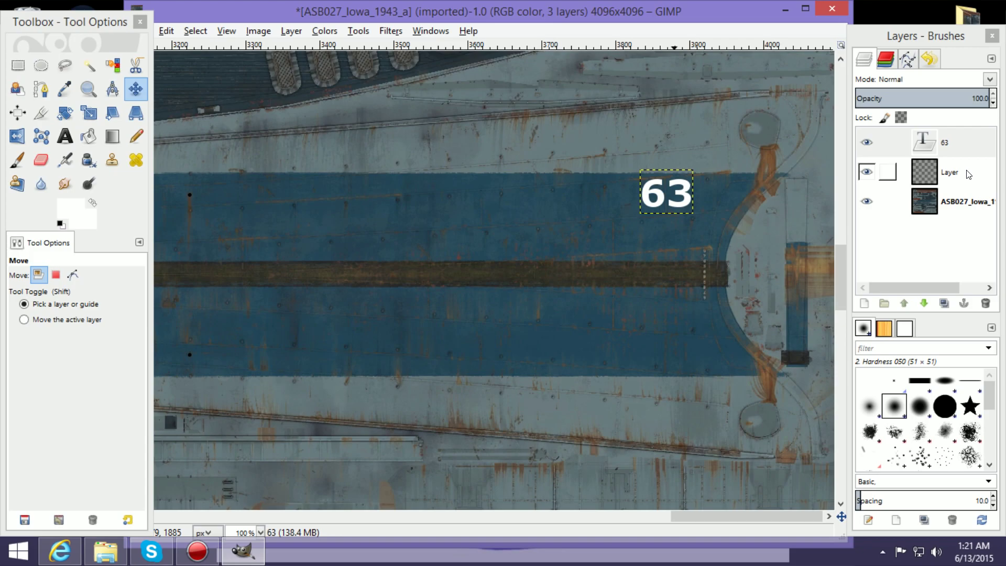
Delete the empty transparent layer and make the 63 text layer active.
{"action": "right_click", "coordinate": [976, 168]}
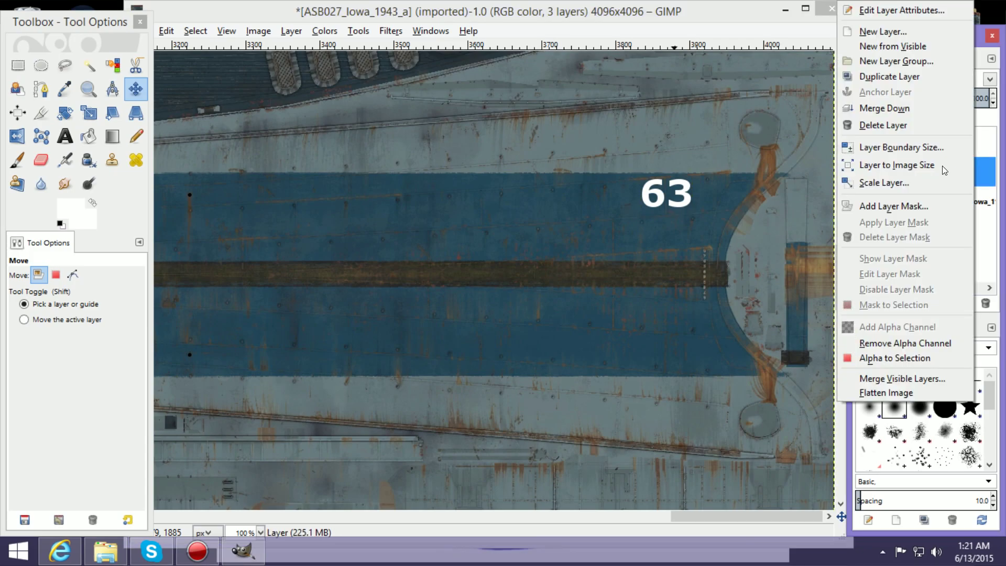
{"action": "left_click", "coordinate": [902, 125]}
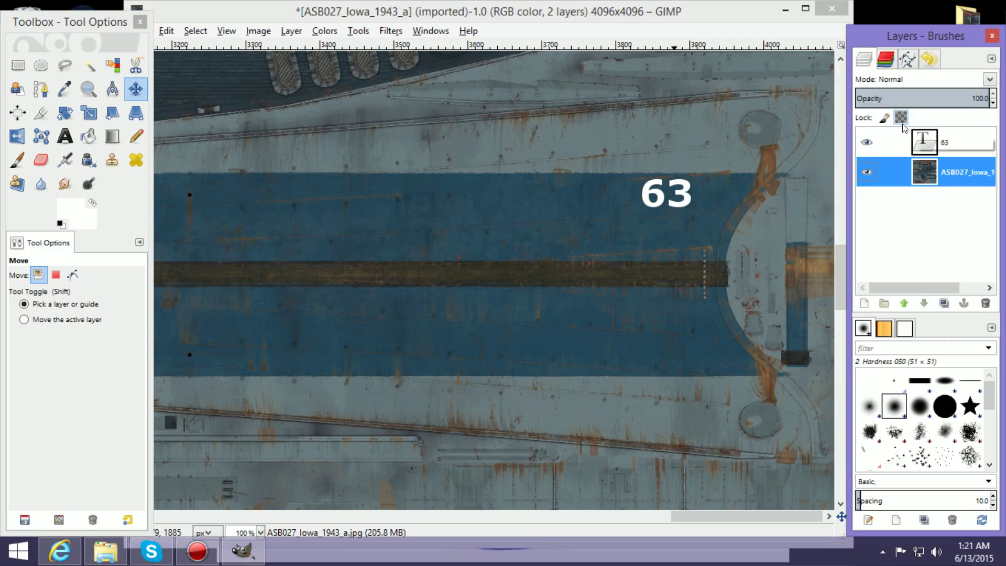
{"action": "left_click", "coordinate": [979, 145]}
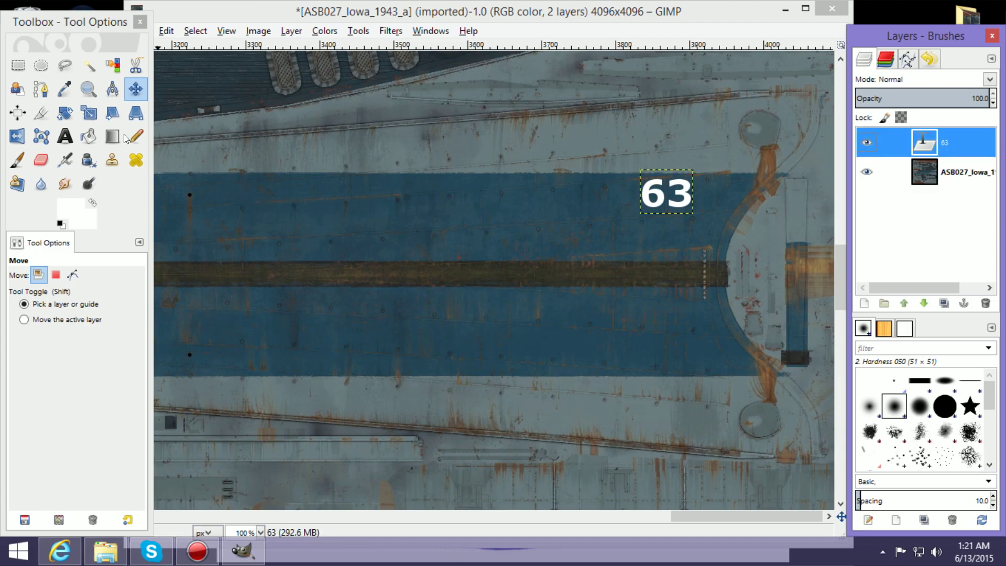
Realign the background texture layer horizontally with the canvas edge using the Move tool.
{"action": "mouse_move", "coordinate": [665, 194]}
{"action": "left_mouse_down"}
{"action": "mouse_move", "coordinate": [649, 209]}
{"action": "mouse_move", "coordinate": [675, 178]}
{"action": "mouse_move", "coordinate": [678, 208]}
{"action": "left_mouse_up"}
{"action": "left_click", "coordinate": [954, 142]}
{"action": "right_click", "coordinate": [693, 210]}
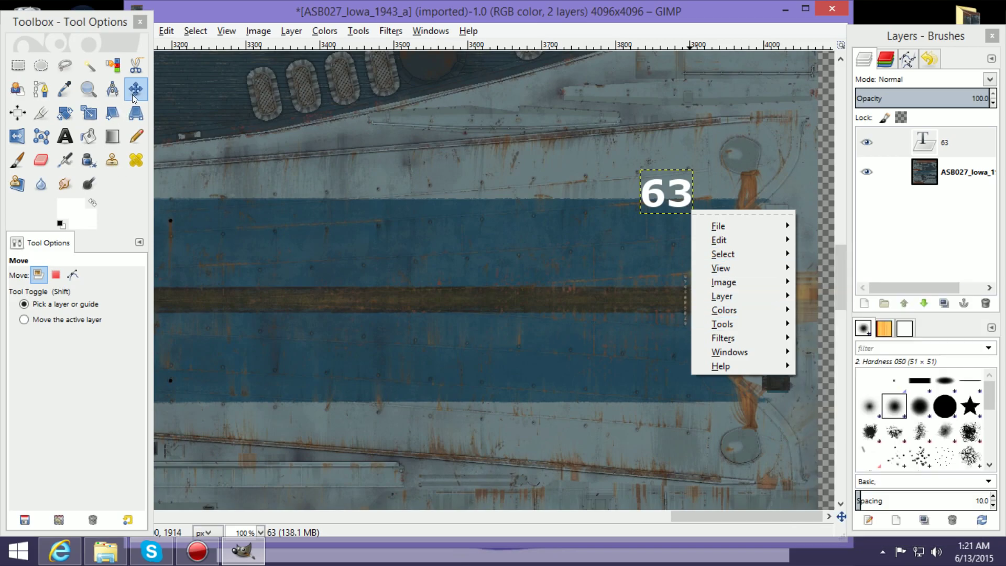
{"action": "left_click", "coordinate": [499, 238]}
{"action": "left_click_drag", "start_coordinate": [499, 238], "coordinate": [514, 241]}
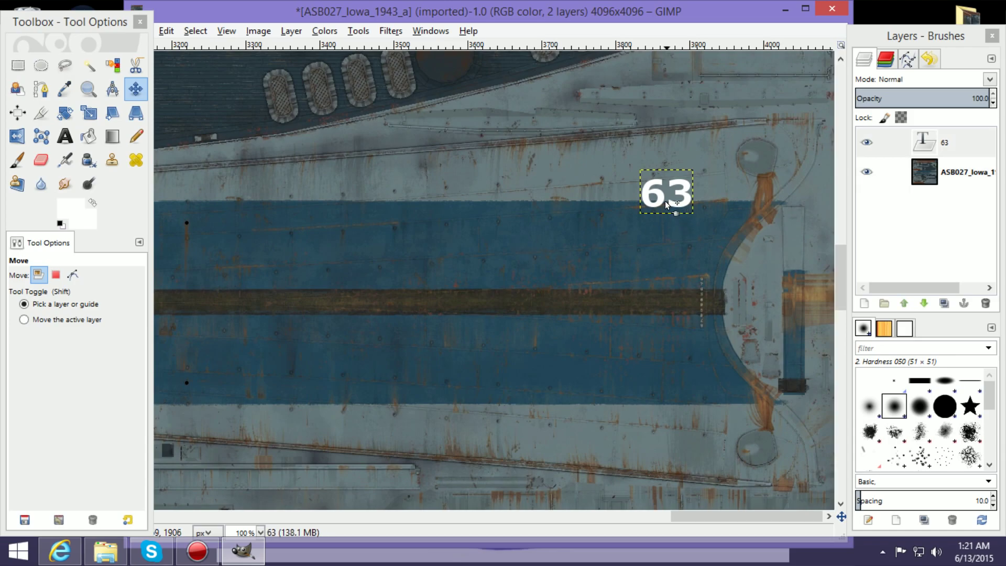
Move the 63 text layer onto the upper grey hull strip, just beside the round fitting.
{"action": "left_click", "coordinate": [967, 142]}
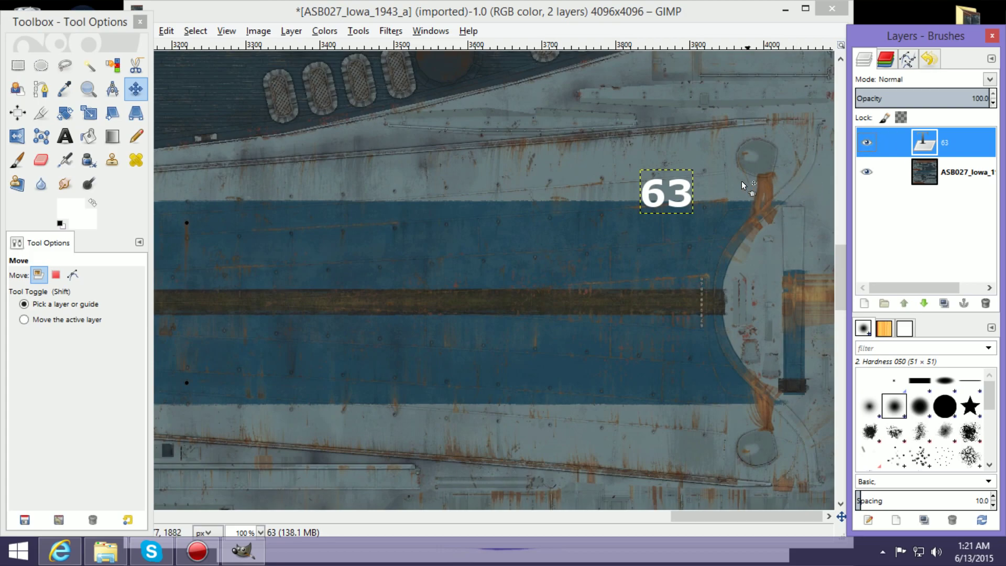
{"action": "left_click", "coordinate": [659, 195]}
{"action": "left_click_drag", "start_coordinate": [659, 195], "coordinate": [691, 164]}
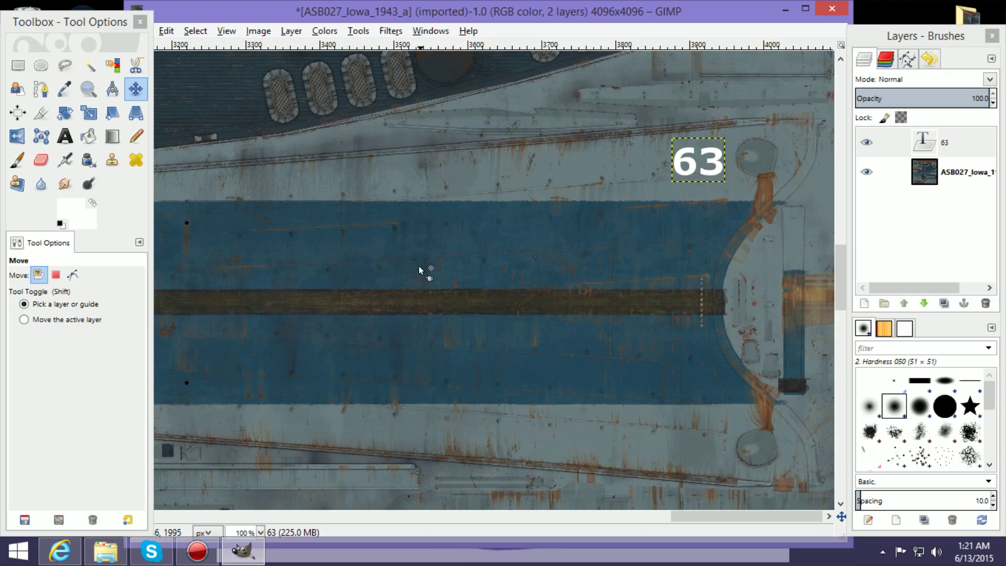
Duplicate the 63 text layer and move the copy straight down onto the grey strip below the blue band.
{"action": "left_click", "coordinate": [955, 142]}
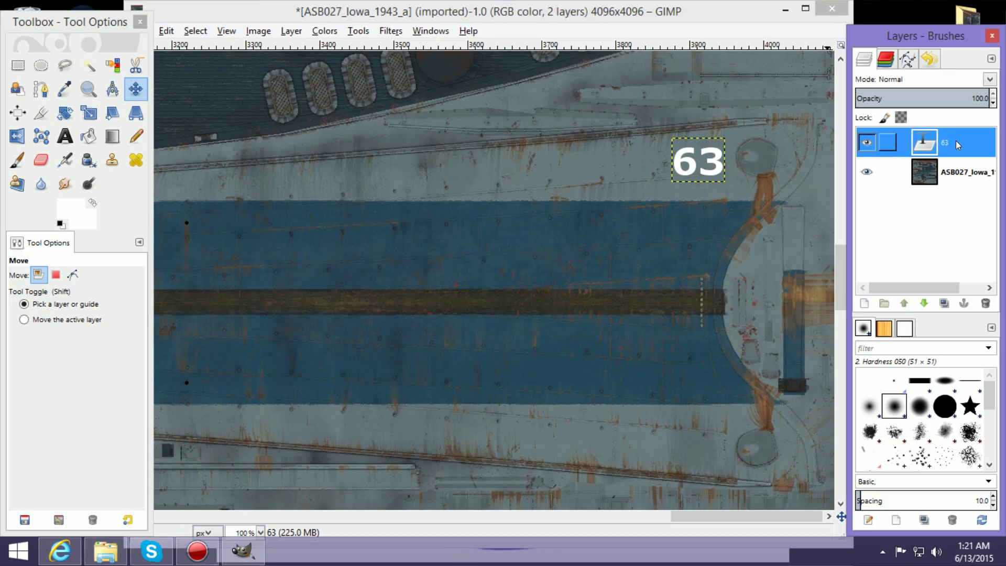
{"action": "right_click", "coordinate": [956, 140]}
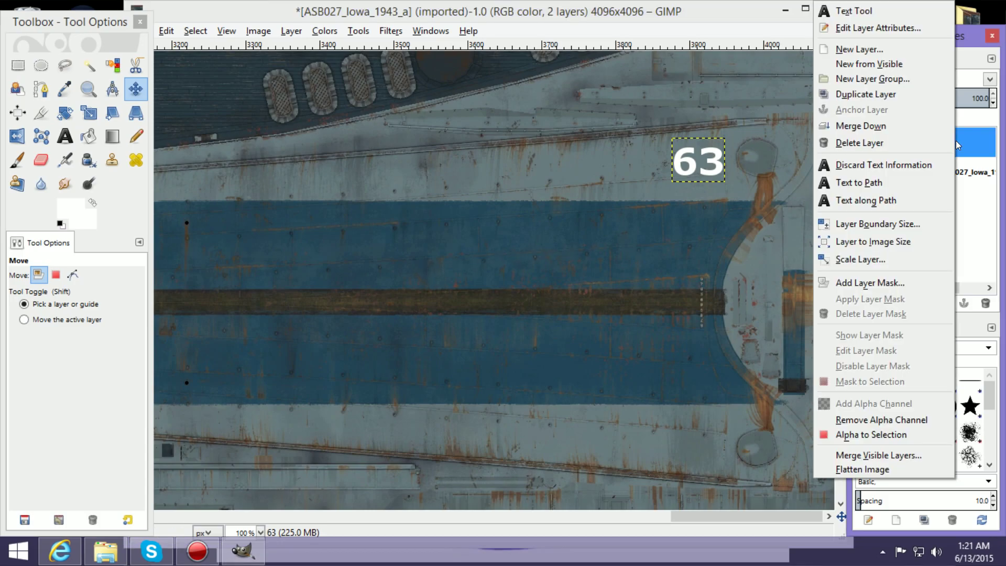
{"action": "left_click", "coordinate": [891, 97]}
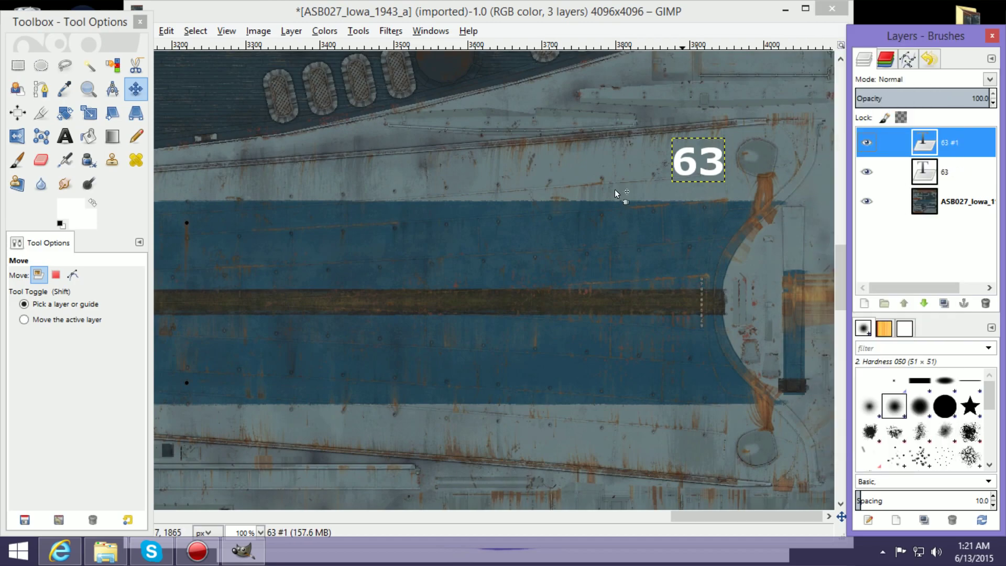
{"action": "left_click", "coordinate": [137, 94]}
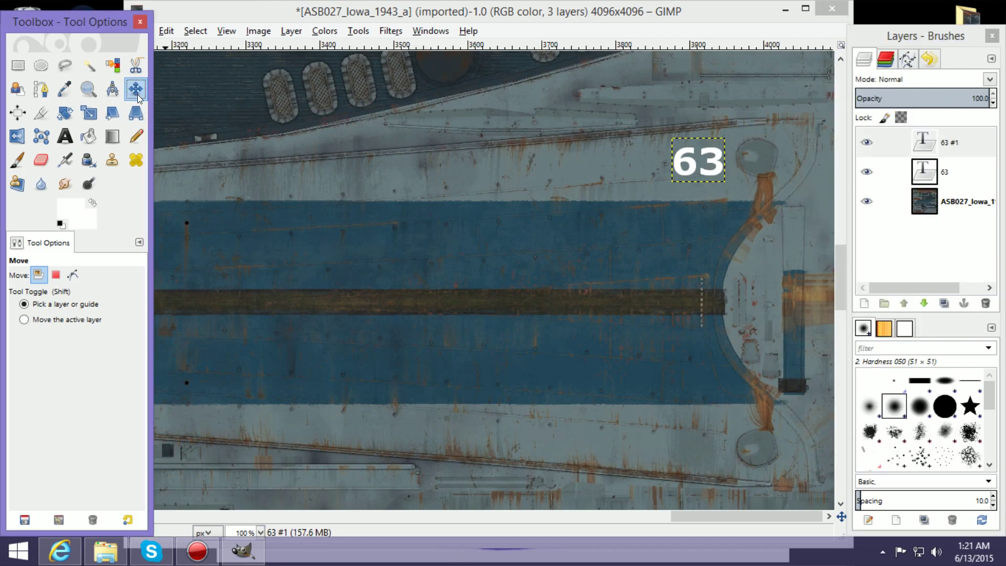
{"action": "left_click_drag", "start_coordinate": [688, 172], "coordinate": [688, 457]}
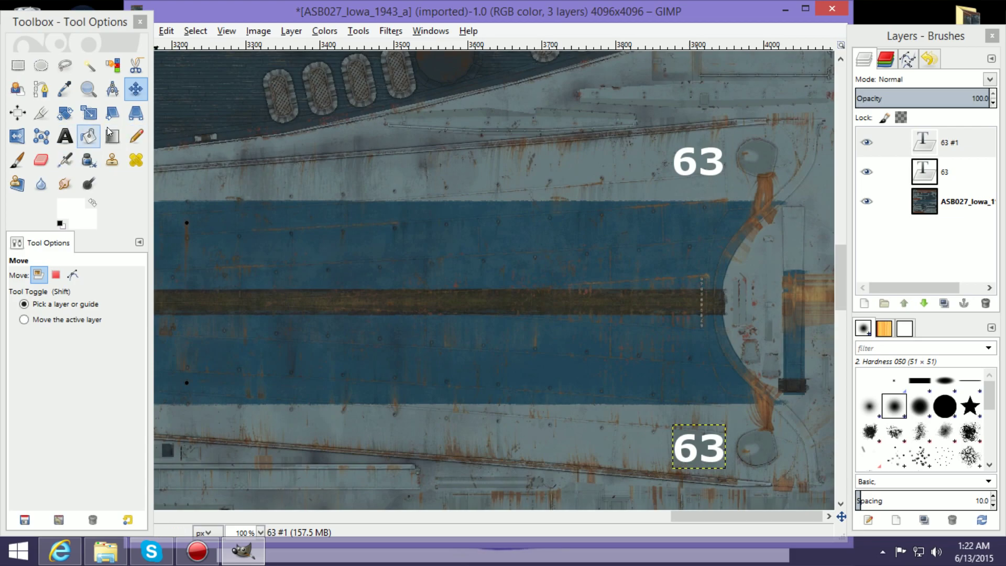
Rotate the lower 63 copy by 180 degrees and nudge it into place beside the lower round fitting.
{"action": "left_click", "coordinate": [64, 112]}
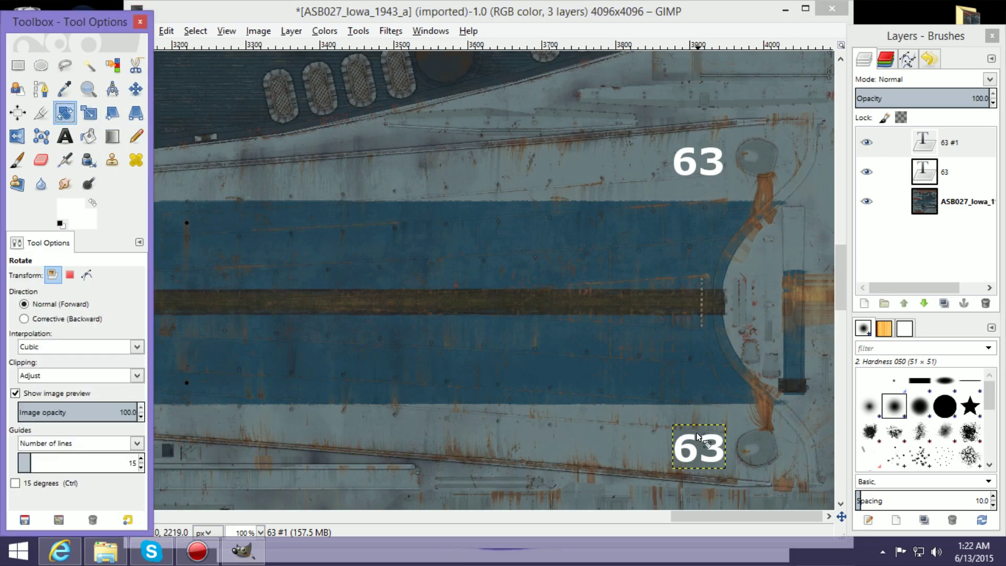
{"action": "left_click", "coordinate": [692, 454]}
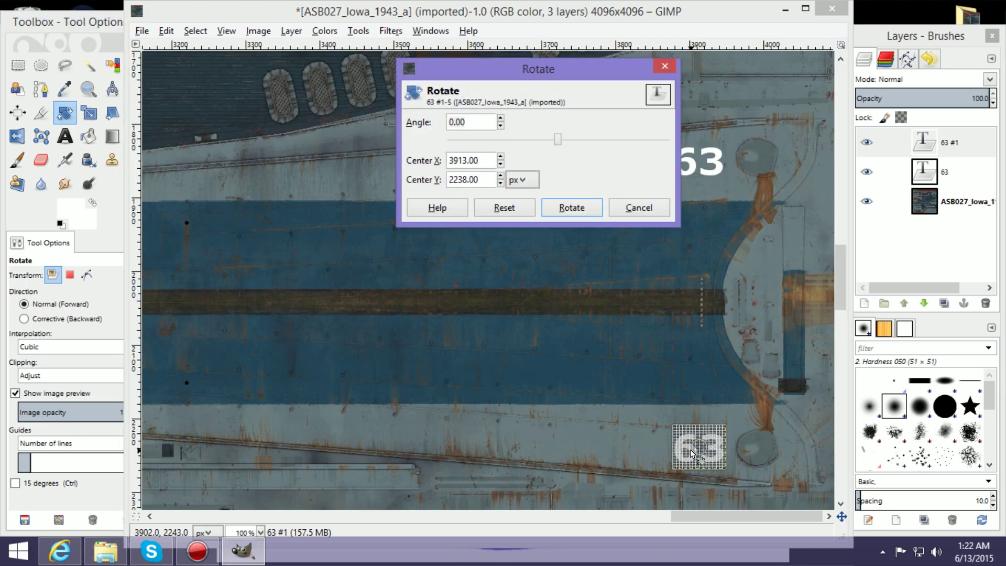
{"action": "left_click_drag", "start_coordinate": [558, 140], "coordinate": [674, 162]}
{"action": "left_click", "coordinate": [587, 210]}
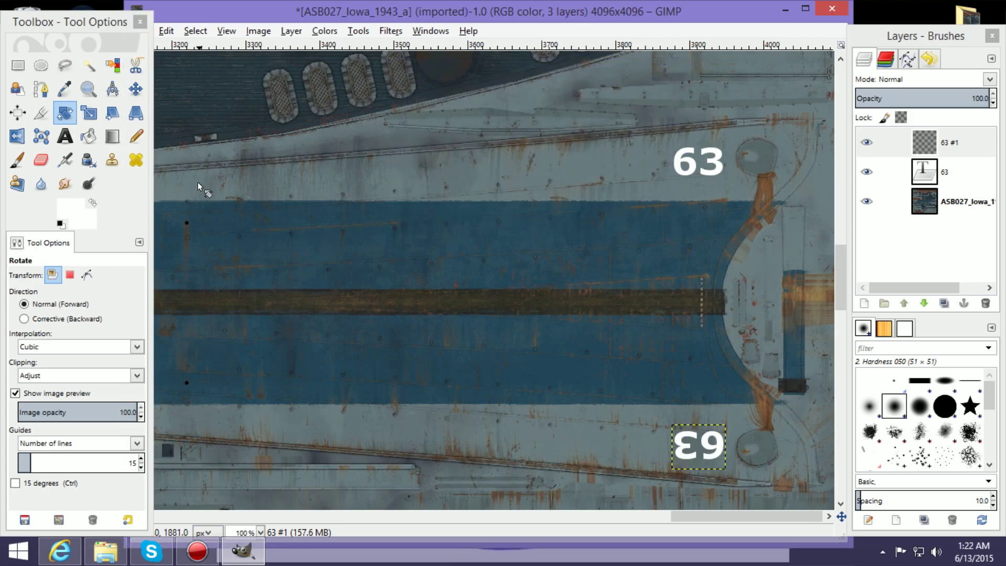
{"action": "left_click", "coordinate": [136, 91]}
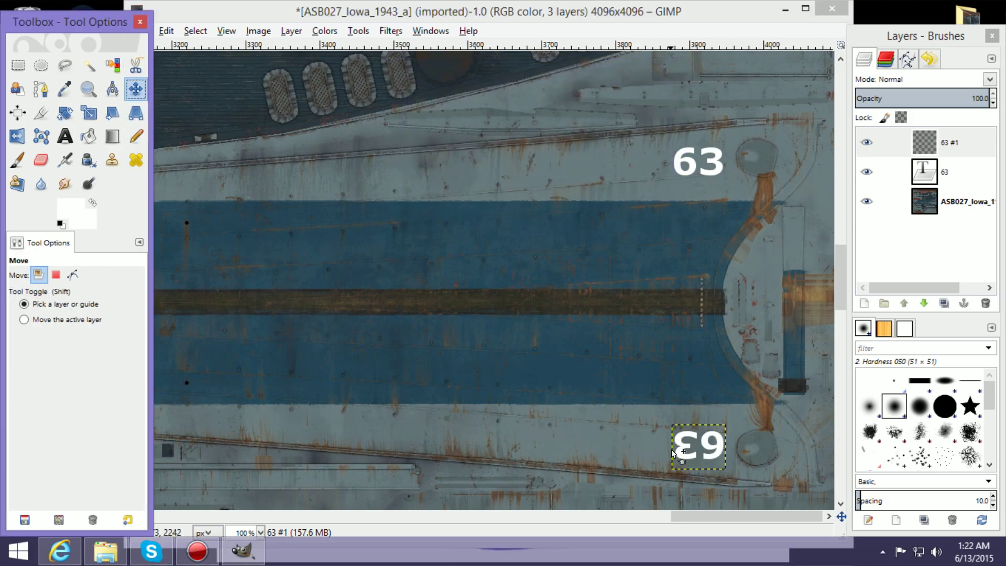
{"action": "left_click_drag", "start_coordinate": [684, 456], "coordinate": [685, 452]}
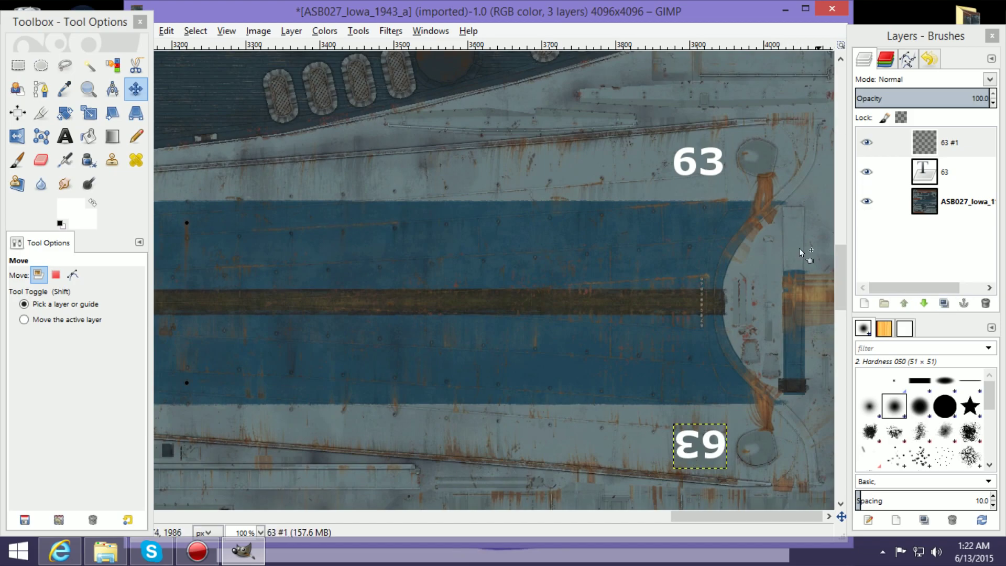
Merge the original 63 layer and its rotated copy down into the Iowa texture layer.
{"action": "left_click", "coordinate": [969, 170]}
{"action": "right_click", "coordinate": [969, 169]}
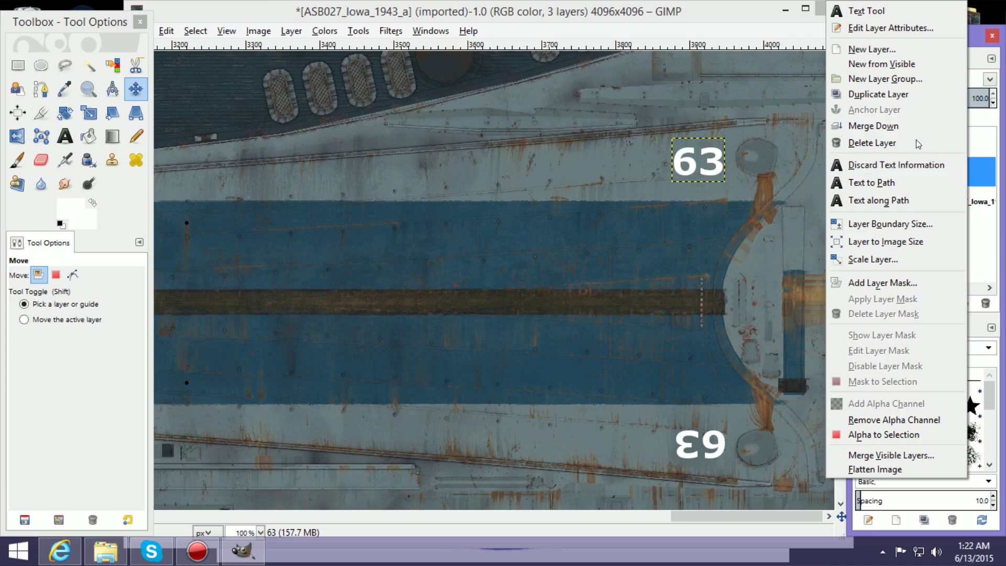
{"action": "left_click", "coordinate": [902, 125]}
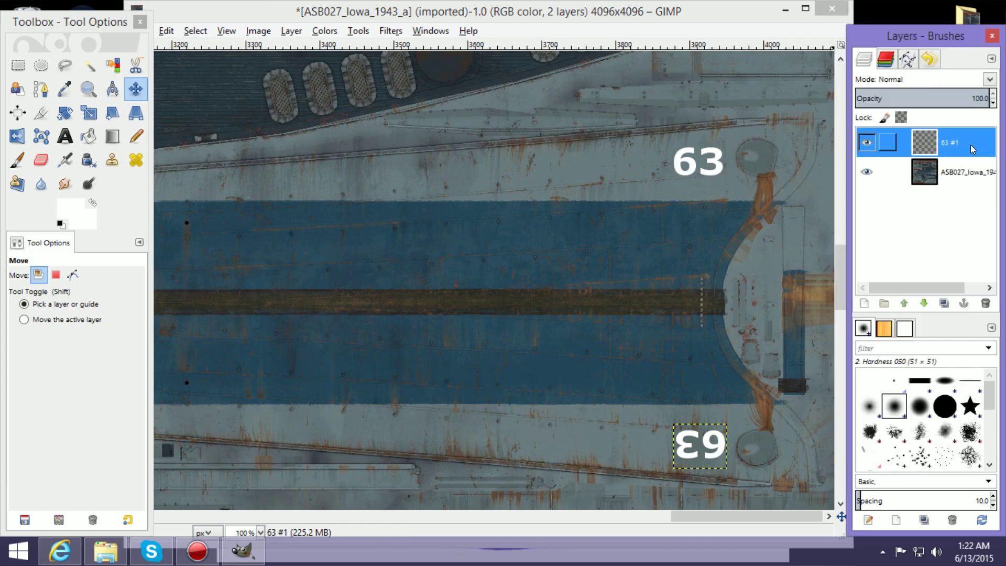
{"action": "right_click", "coordinate": [970, 144]}
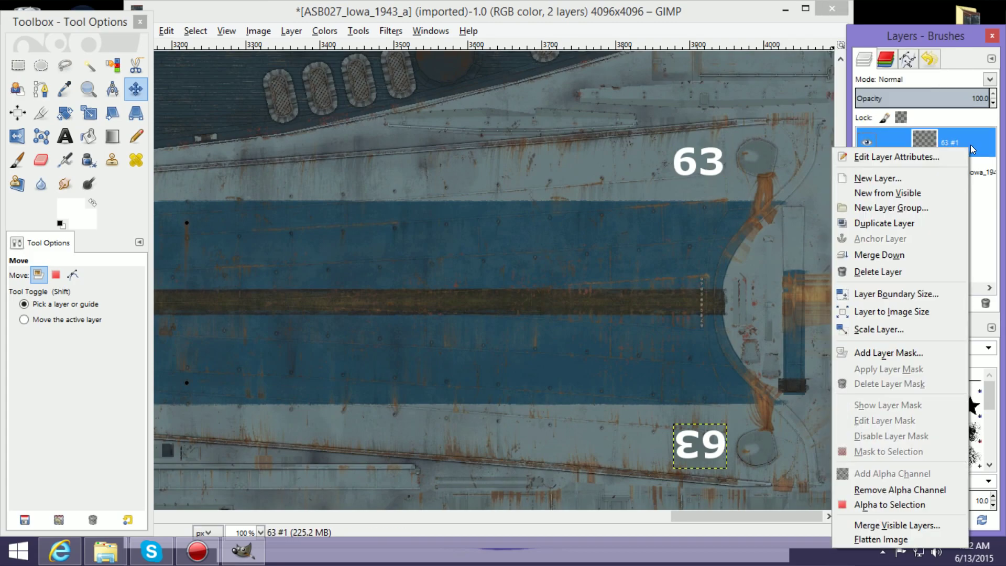
{"action": "left_click", "coordinate": [918, 256]}
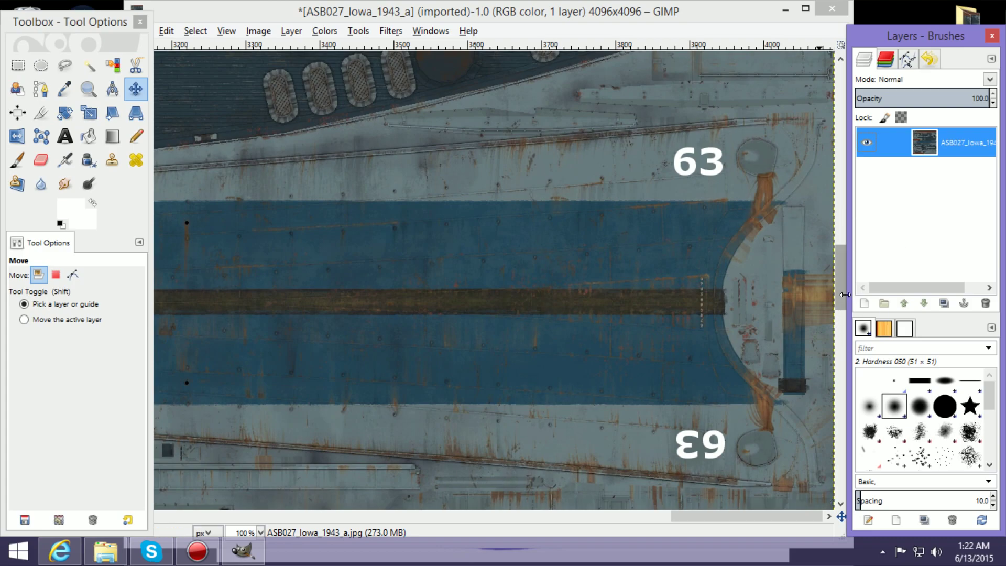
Look over the hull, deck and superstructure parts across the merged texture, from close up to a wide overview.
{"action": "left_click_drag", "start_coordinate": [841, 290], "coordinate": [860, 312]}
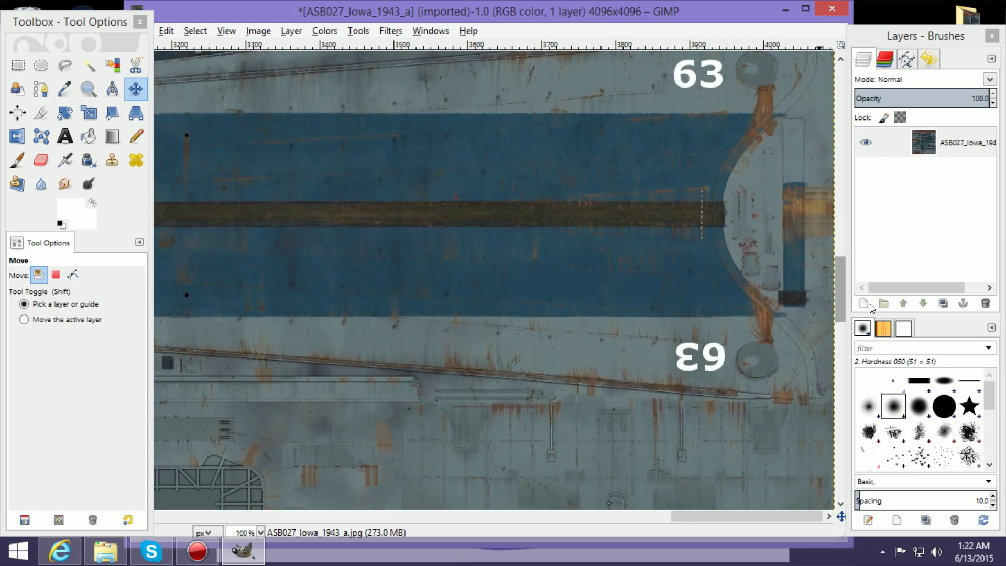
{"action": "left_click_drag", "start_coordinate": [765, 516], "coordinate": [173, 503]}
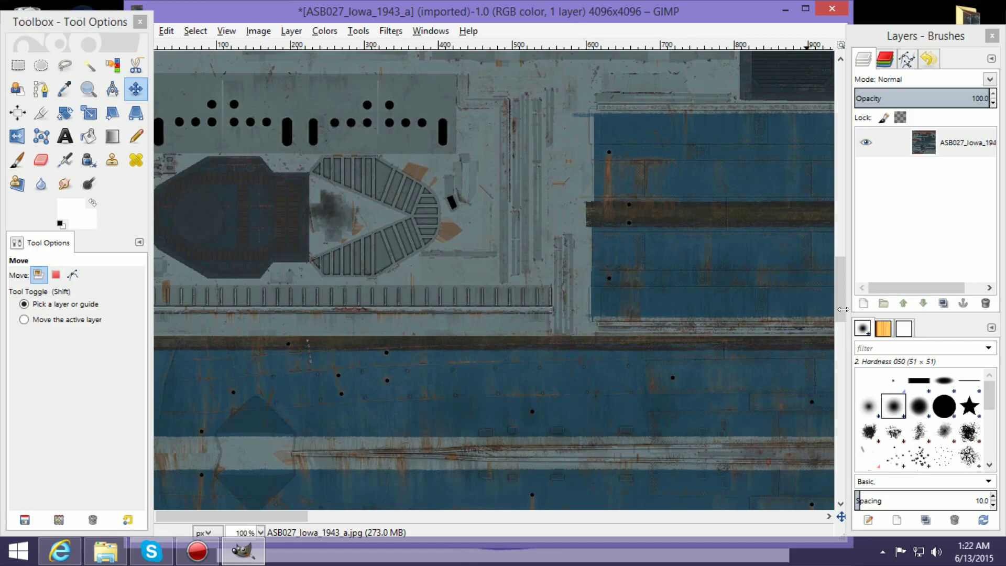
{"action": "left_click_drag", "start_coordinate": [843, 303], "coordinate": [895, 425]}
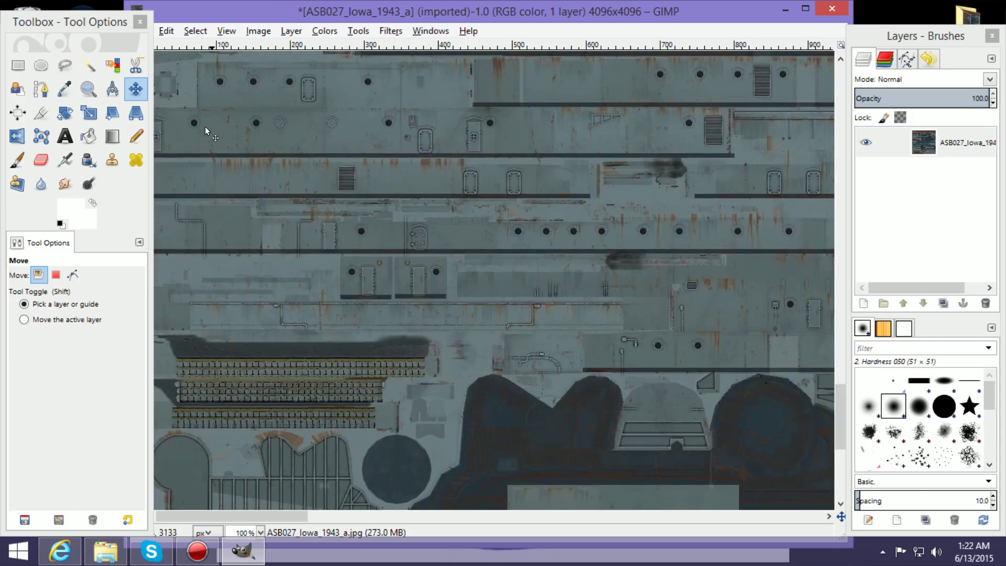
{"action": "left_click", "coordinate": [89, 94]}
{"action": "left_click", "coordinate": [23, 316]}
{"action": "left_click", "coordinate": [401, 272]}
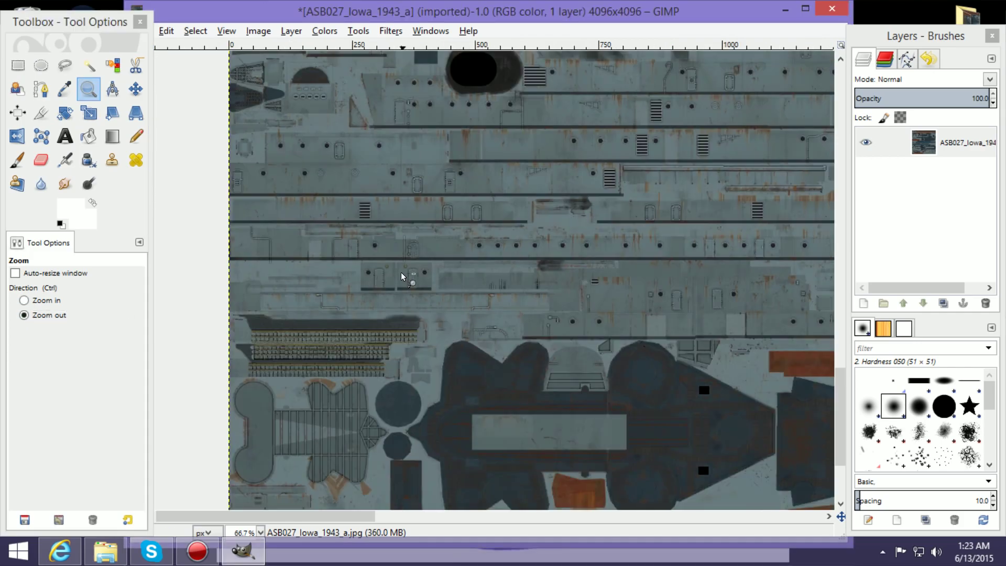
{"action": "left_click", "coordinate": [401, 272]}
{"action": "left_click", "coordinate": [401, 272]}
{"action": "left_click", "coordinate": [401, 272]}
{"action": "left_click", "coordinate": [401, 272]}
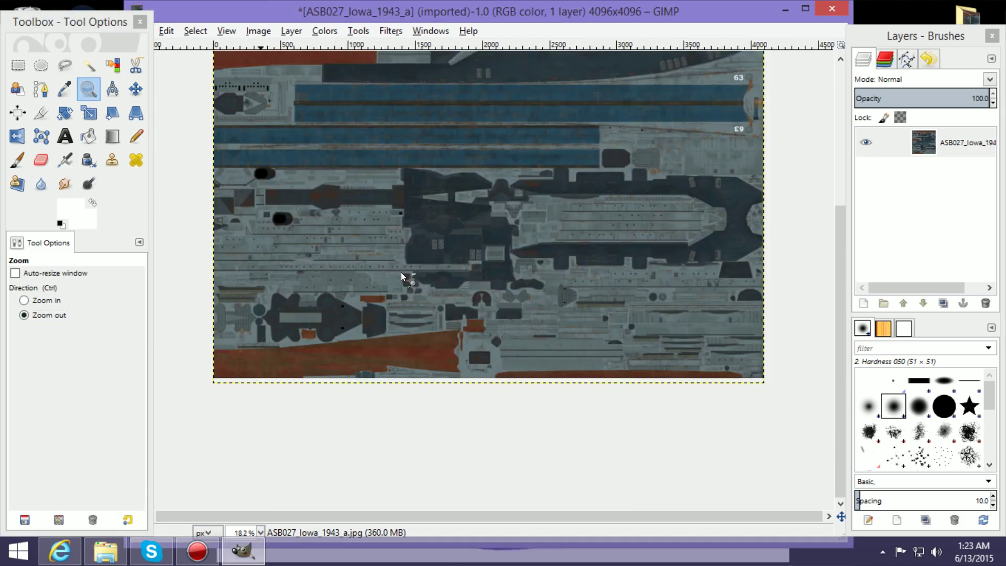
Nudge the merged texture layer upward to line it up with the top edge of the canvas.
{"action": "left_click_drag", "start_coordinate": [839, 269], "coordinate": [813, 174]}
{"action": "left_click", "coordinate": [574, 212]}
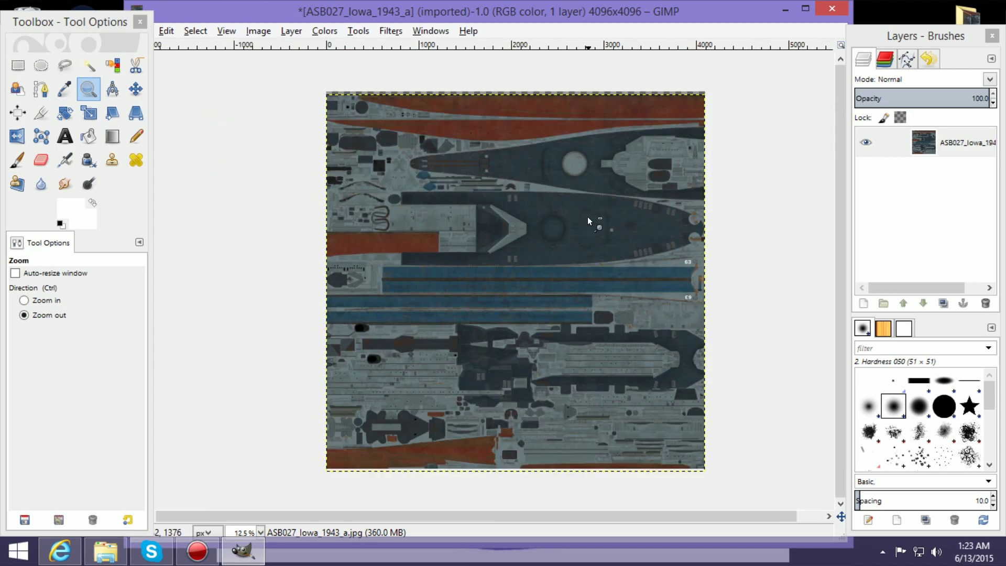
{"action": "left_click", "coordinate": [136, 89]}
{"action": "left_click", "coordinate": [487, 213]}
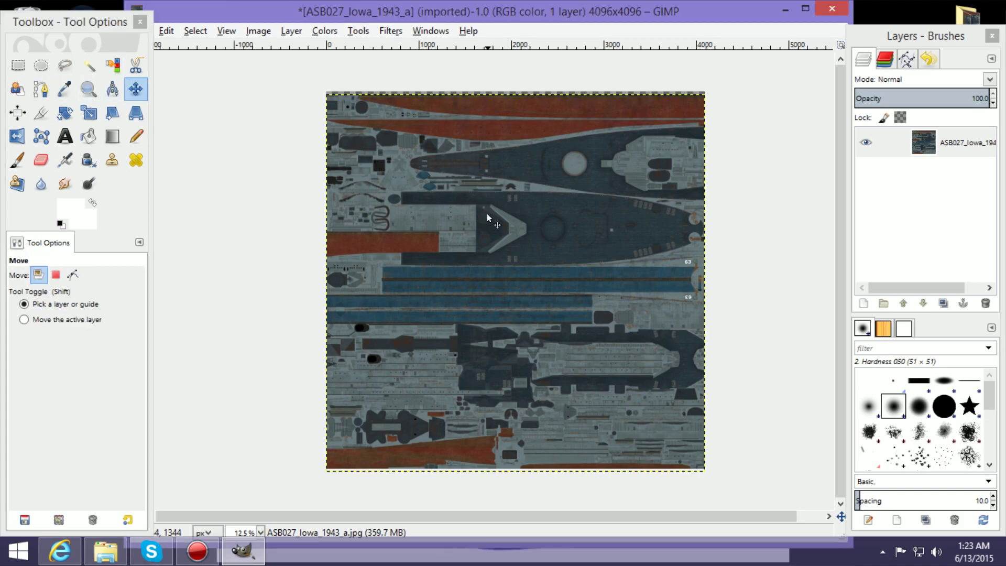
{"action": "key", "text": "shift+Up"}
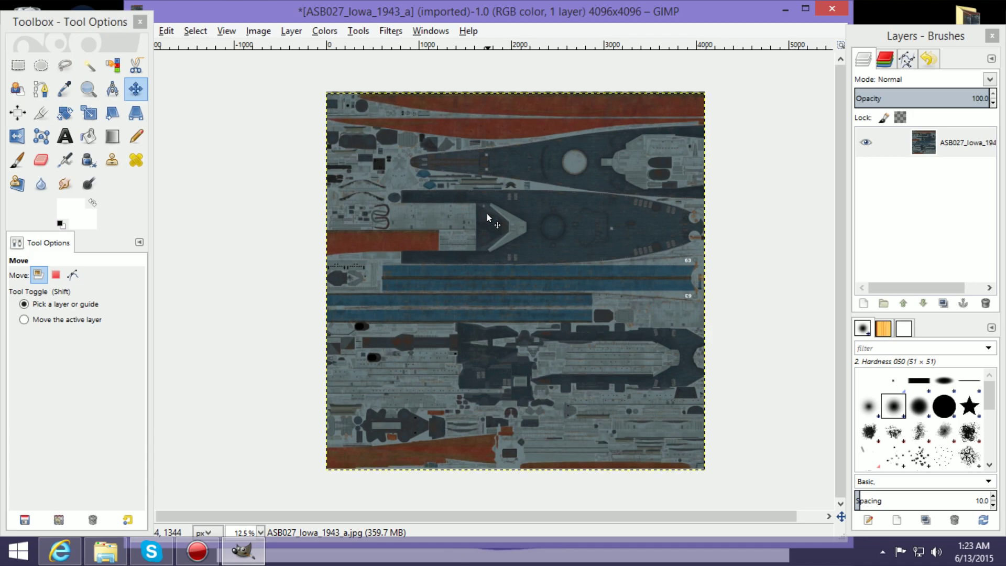
{"action": "key", "text": "shift+Up"}
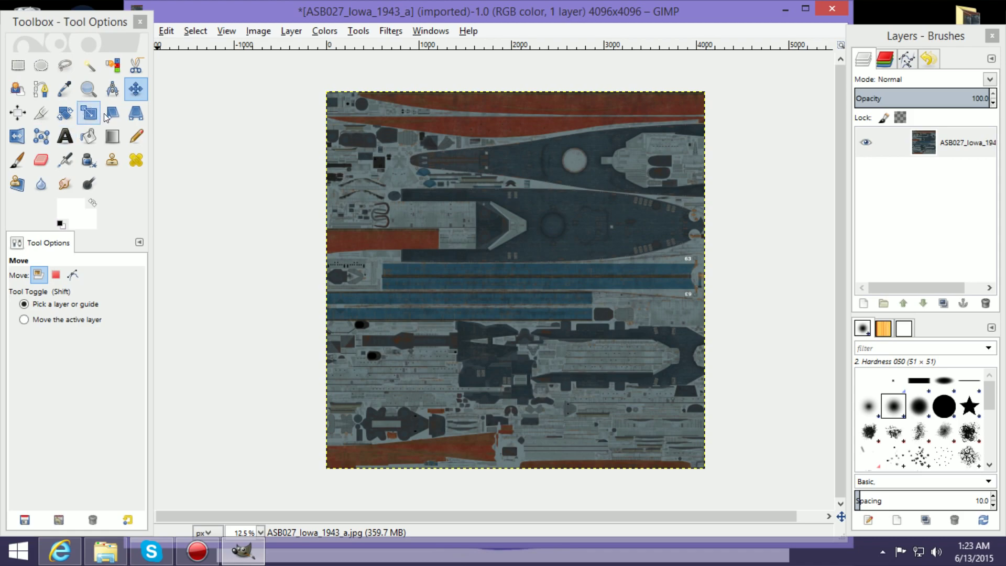
Rotate the whole merged texture layer by 180 degrees.
{"action": "left_click", "coordinate": [70, 117]}
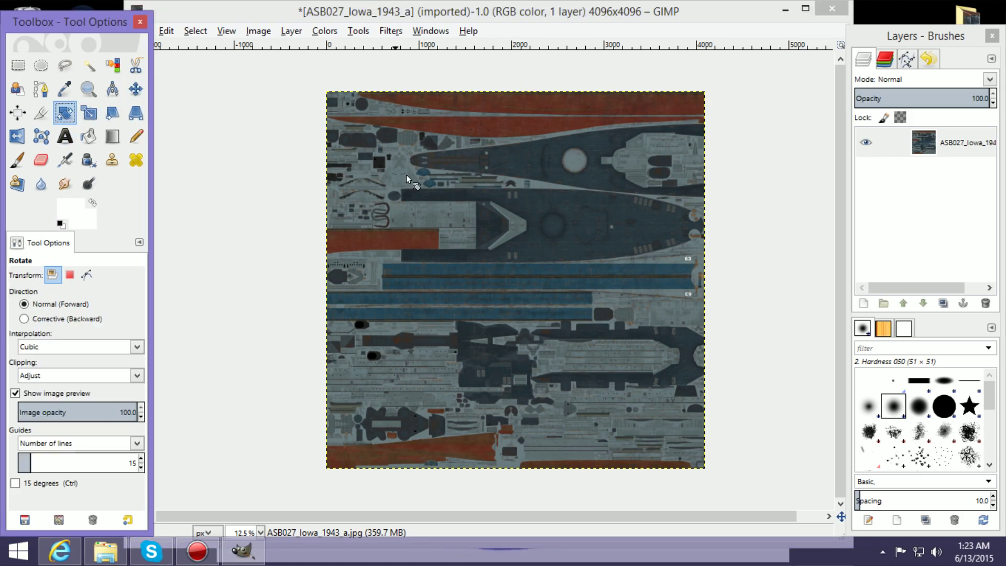
{"action": "left_click", "coordinate": [508, 251]}
{"action": "left_click_drag", "start_coordinate": [556, 141], "coordinate": [744, 156]}
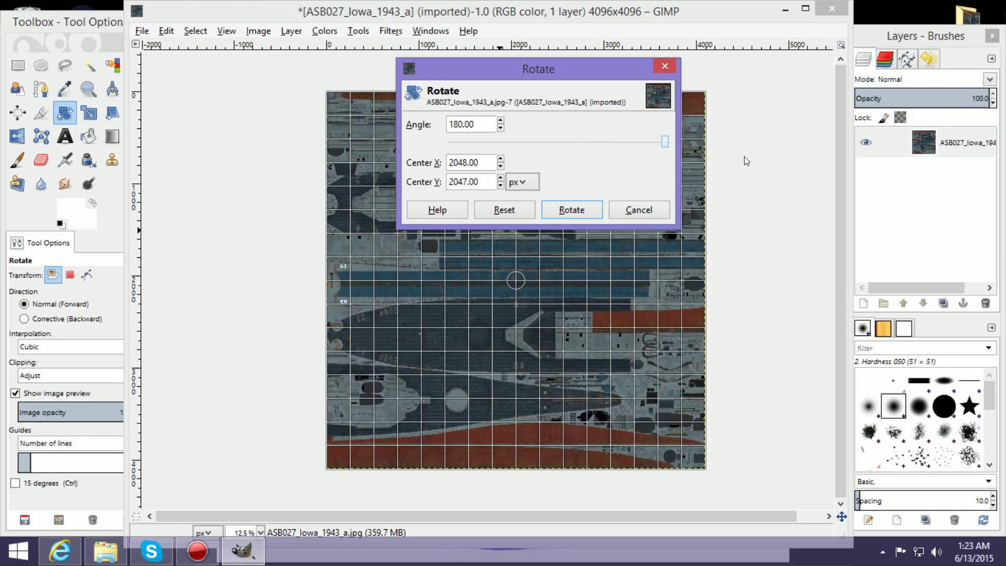
{"action": "left_click", "coordinate": [581, 211]}
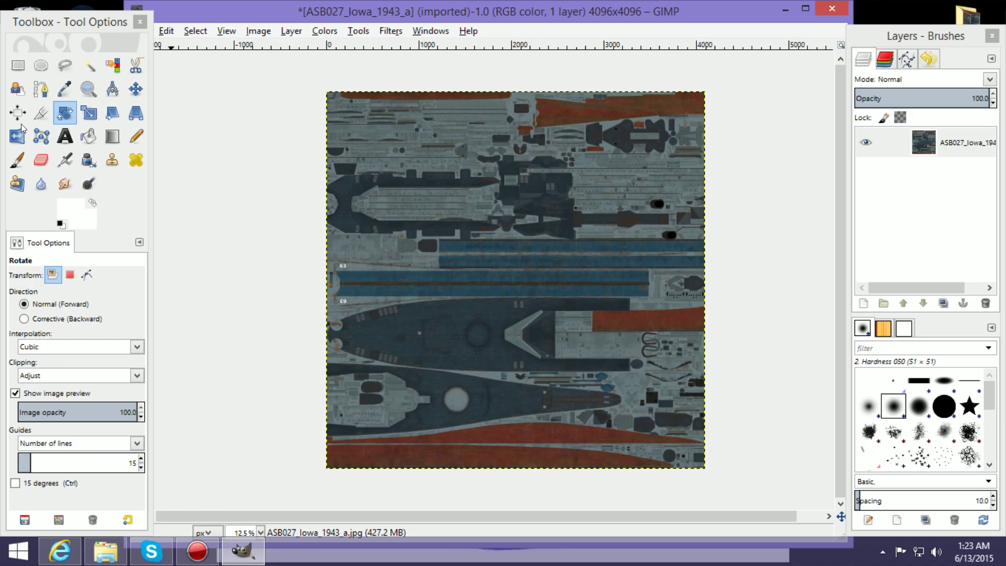
Examine the rotated texture up close around the deck sections and the red lower hull strip.
{"action": "left_click", "coordinate": [88, 89]}
{"action": "left_click", "coordinate": [448, 328]}
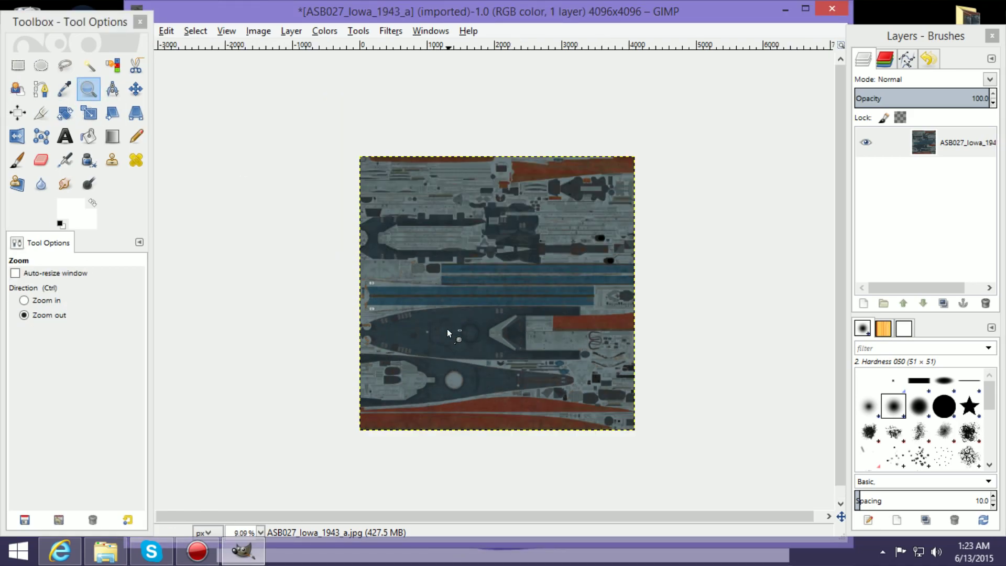
{"action": "left_click", "coordinate": [24, 301]}
{"action": "left_click", "coordinate": [479, 295]}
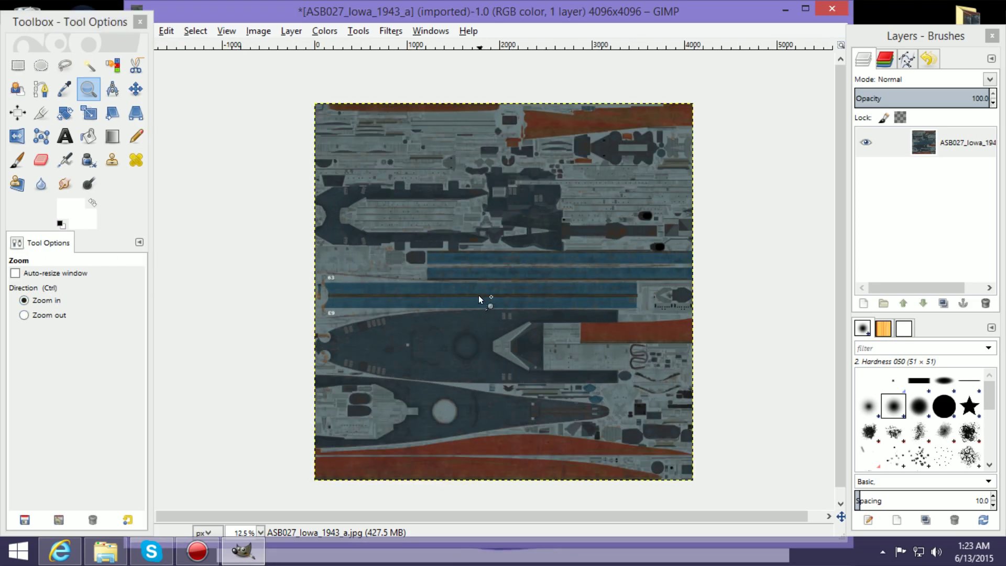
{"action": "left_click", "coordinate": [479, 294]}
{"action": "left_click", "coordinate": [479, 294]}
{"action": "left_click", "coordinate": [479, 294]}
{"action": "left_click", "coordinate": [479, 294]}
{"action": "left_click", "coordinate": [533, 298]}
{"action": "left_click_drag", "start_coordinate": [840, 260], "coordinate": [841, 355]}
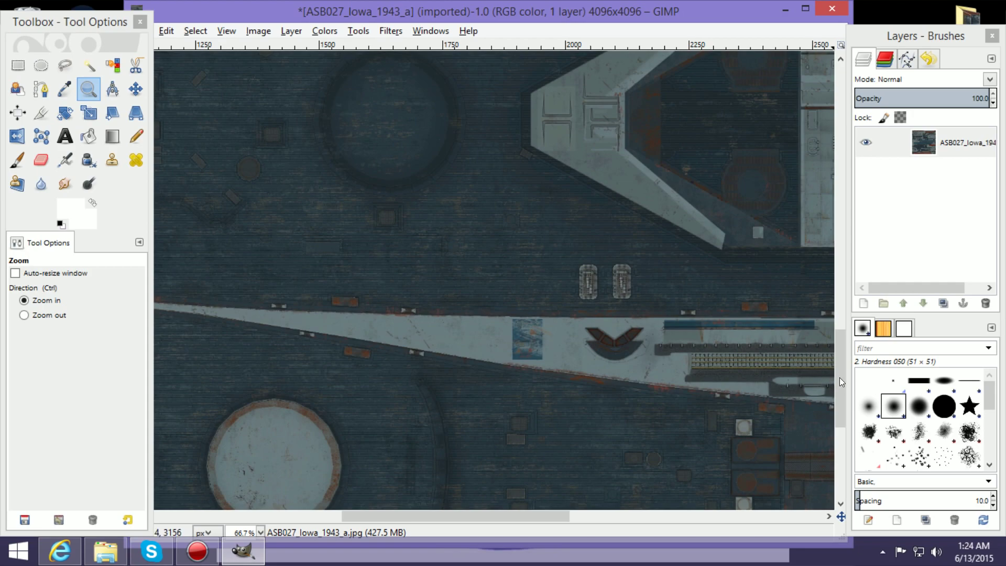
{"action": "left_click_drag", "start_coordinate": [844, 378], "coordinate": [852, 416]}
{"action": "left_click_drag", "start_coordinate": [565, 515], "coordinate": [307, 515]}
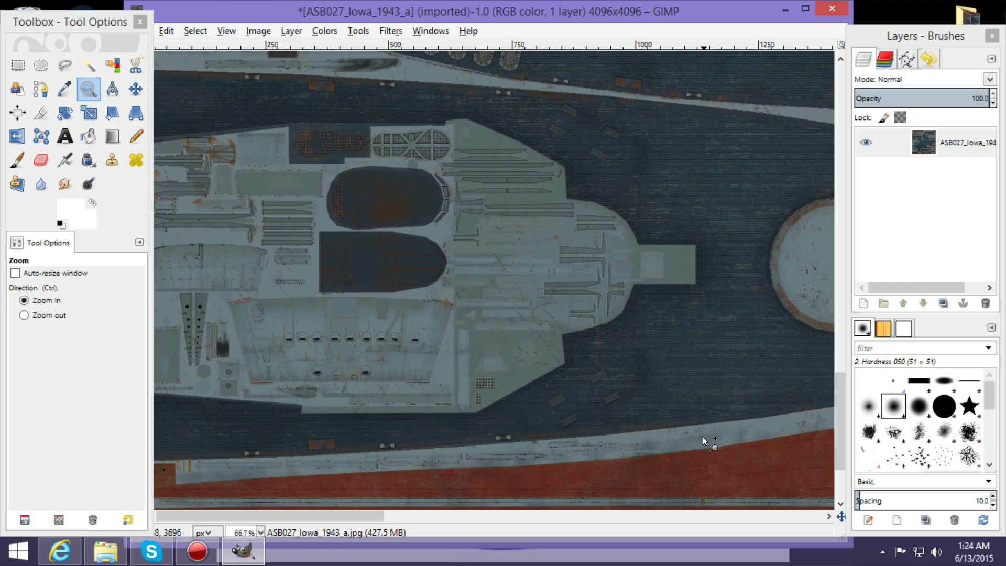
Nudge the rotated texture layer slightly to the right in single-pixel increments.
{"action": "left_click", "coordinate": [135, 89]}
{"action": "key", "text": "Right"}
{"action": "key", "text": "Right"}
{"action": "key", "text": "Right"}
{"action": "key", "text": "Right"}
{"action": "key", "text": "Right"}
{"action": "key", "text": "Right"}
{"action": "key", "text": "Right"}
{"action": "key", "text": "Right"}
{"action": "key", "text": "Right"}
{"action": "key", "text": "Right"}
{"action": "key", "text": "Right"}
{"action": "key", "text": "Right"}
{"action": "key", "text": "Right"}
{"action": "key", "text": "Right"}
{"action": "key", "text": "Right"}
{"action": "key", "text": "Right"}
{"action": "key", "text": "Right"}
{"action": "key", "text": "Right"}
{"action": "key", "text": "Right"}
{"action": "key", "text": "Right"}
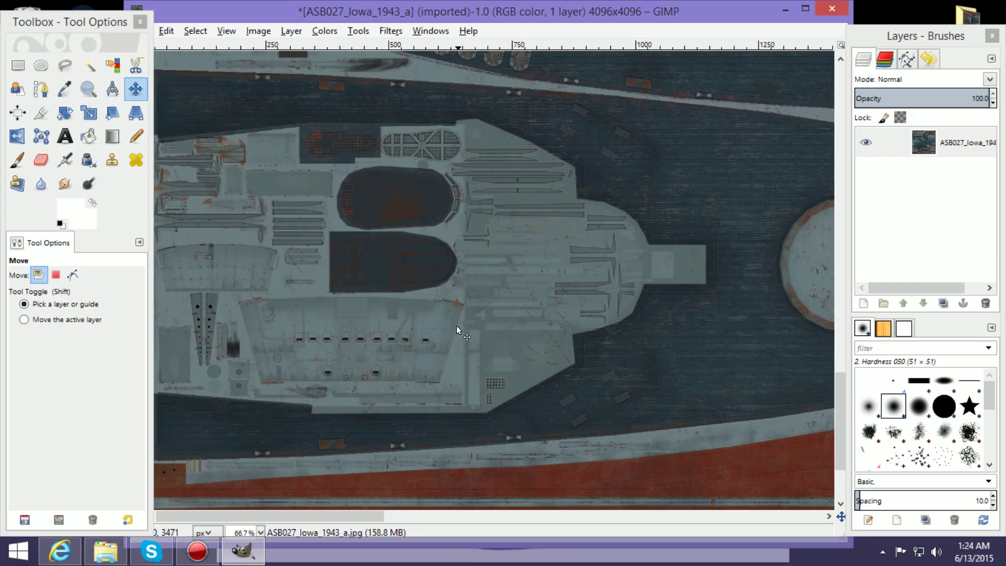
Try shifting the rotated texture layer right and back left in single-pixel increments to adjust its horizontal alignment.
{"action": "key", "text": "Right"}
{"action": "key", "text": "Right"}
{"action": "key", "text": "Right"}
{"action": "key", "text": "Right"}
{"action": "key", "text": "Right"}
{"action": "key", "text": "Right"}
{"action": "key", "text": "Right"}
{"action": "key", "text": "Right"}
{"action": "key", "text": "Right"}
{"action": "key", "text": "Right"}
{"action": "key", "text": "Right"}
{"action": "key", "text": "Right"}
{"action": "key", "text": "Right"}
{"action": "key", "text": "Right"}
{"action": "key", "text": "Right"}
{"action": "key", "text": "Right"}
{"action": "key", "text": "Right"}
{"action": "key", "text": "Right"}
{"action": "key", "text": "Right"}
{"action": "key", "text": "Right"}
{"action": "key", "text": "Left"}
{"action": "key", "text": "Left"}
{"action": "key", "text": "Left"}
{"action": "key", "text": "Left"}
{"action": "key", "text": "Left"}
{"action": "key", "text": "Left"}
{"action": "key", "text": "Left"}
{"action": "key", "text": "Left"}
{"action": "key", "text": "Left"}
{"action": "key", "text": "Left"}
{"action": "key", "text": "Left"}
{"action": "key", "text": "Left"}
{"action": "key", "text": "Left"}
{"action": "key", "text": "Left"}
{"action": "key", "text": "Left"}
{"action": "key", "text": "Left"}
{"action": "key", "text": "Left"}
{"action": "key", "text": "Left"}
{"action": "key", "text": "Left"}
{"action": "key", "text": "Left"}
{"action": "key", "text": "Left"}
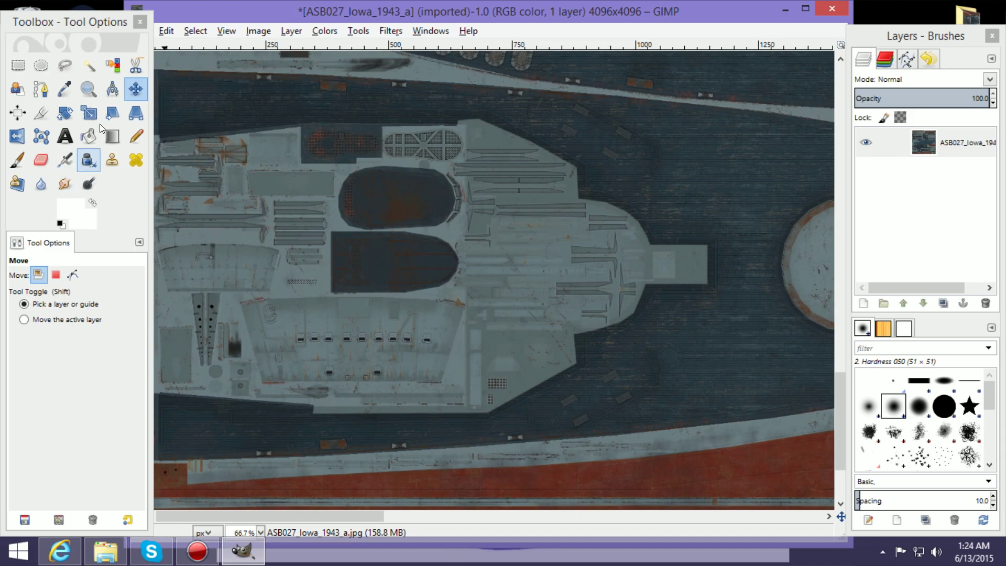
Start a white Sans Bold text at 26 px with the letter M on the curved superstructure panel near the texture's left edge.
{"action": "left_click", "coordinate": [84, 88]}
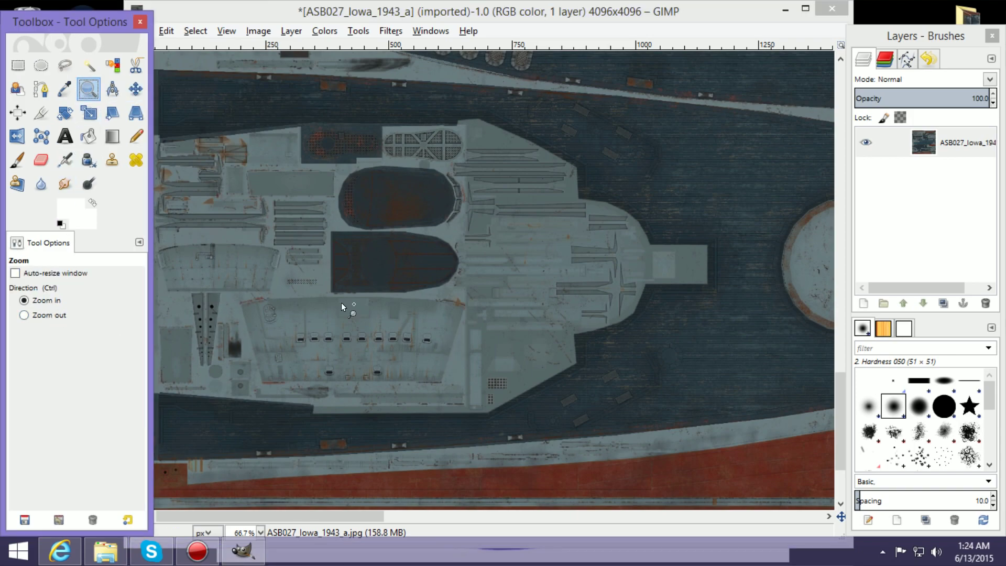
{"action": "left_click", "coordinate": [407, 275]}
{"action": "left_click", "coordinate": [406, 275]}
{"action": "left_click", "coordinate": [406, 275]}
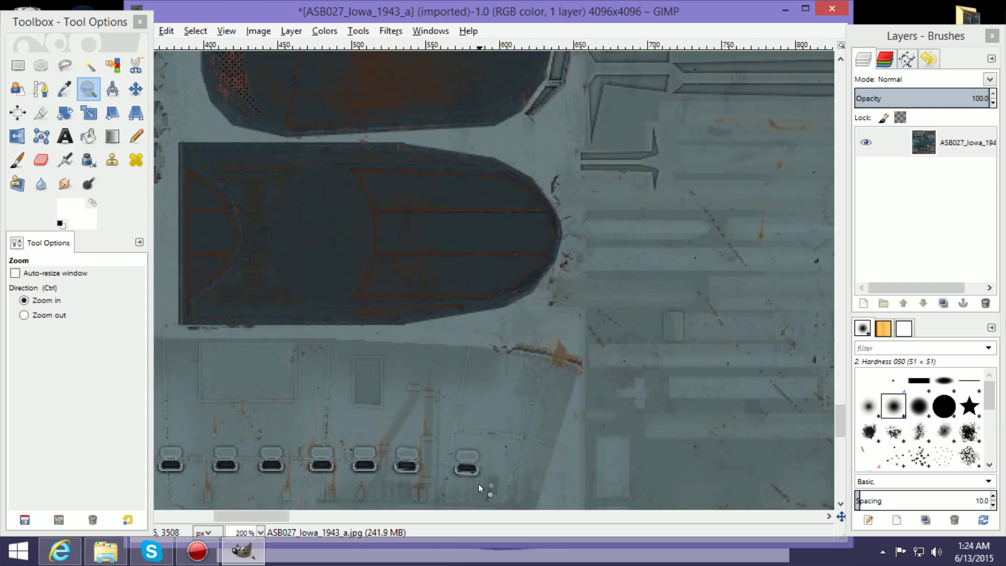
{"action": "left_click_drag", "start_coordinate": [283, 518], "coordinate": [226, 518]}
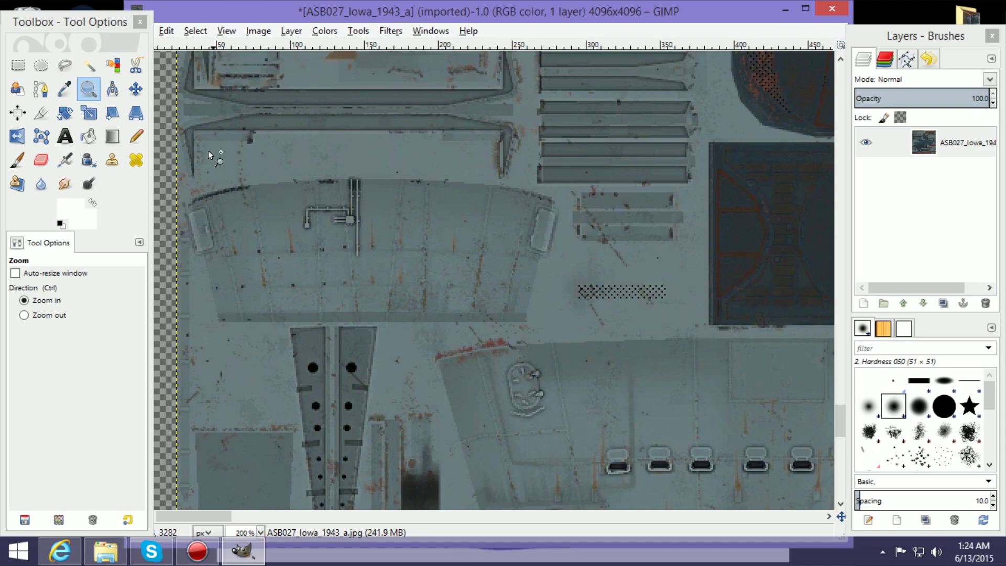
{"action": "left_click", "coordinate": [65, 137]}
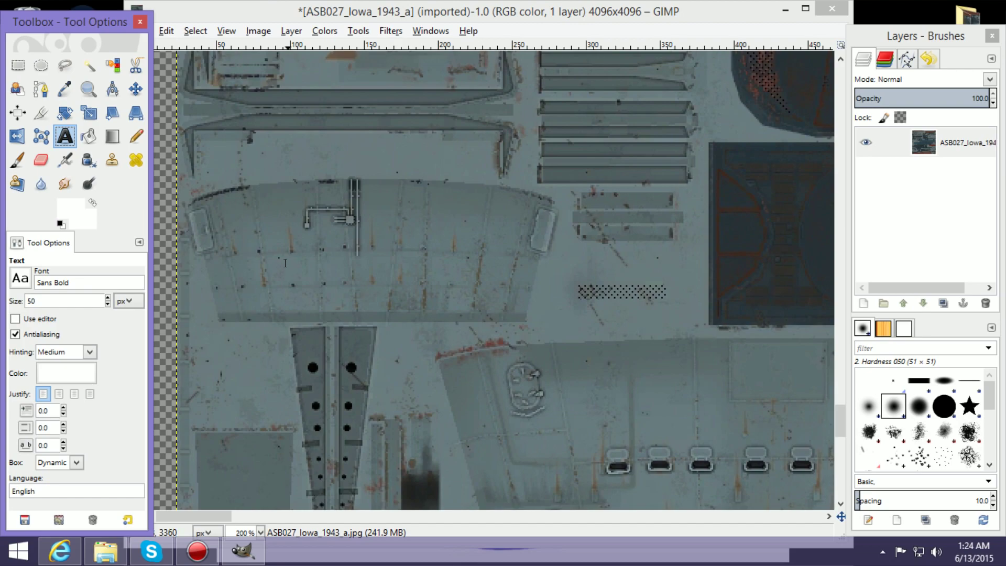
{"action": "left_click", "coordinate": [108, 305]}
{"action": "left_click", "coordinate": [107, 305]}
{"action": "left_click", "coordinate": [107, 306]}
{"action": "left_click", "coordinate": [291, 254]}
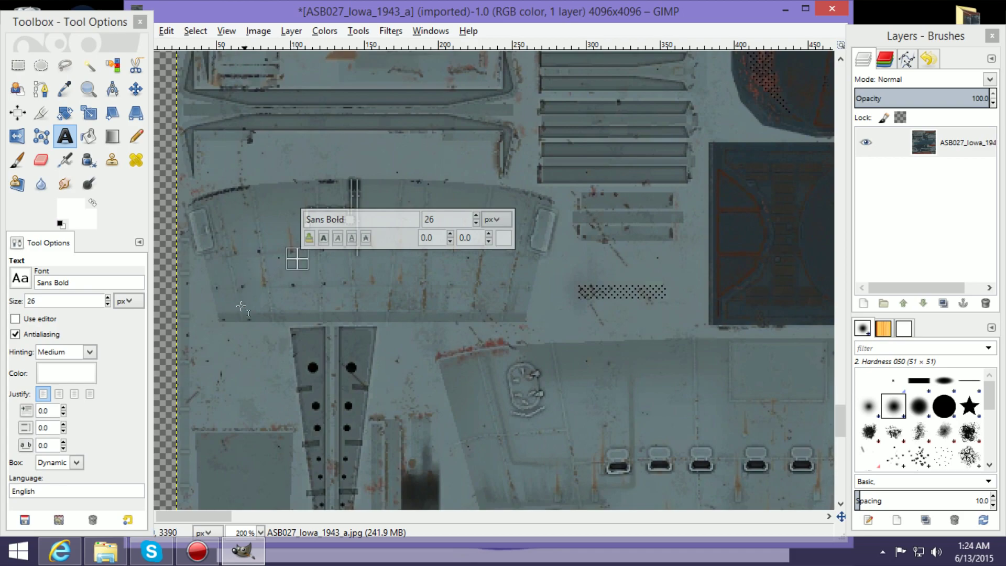
{"action": "type", "text": "M"}
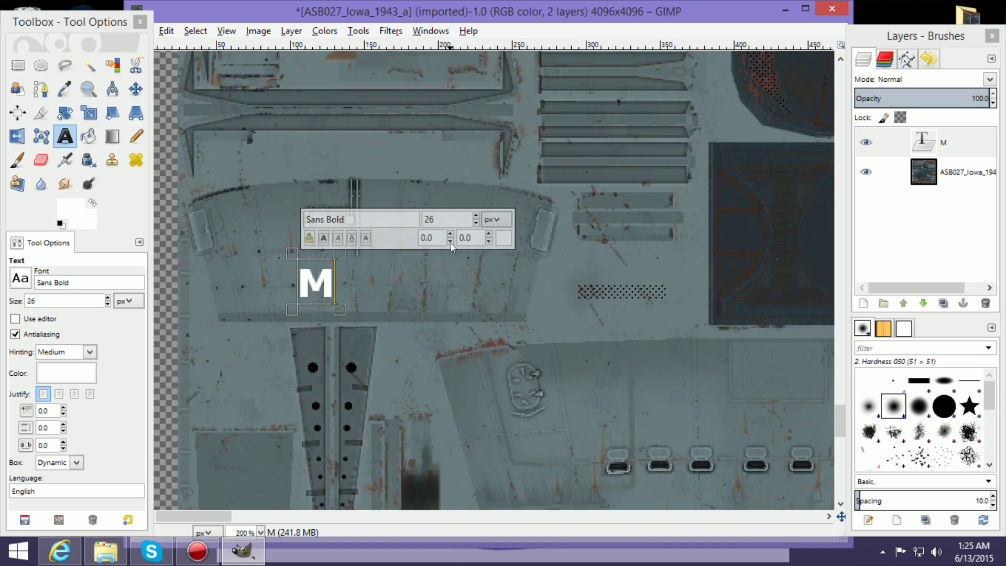
Reduce the font size of the M text to 12 px.
{"action": "left_click", "coordinate": [476, 224]}
{"action": "left_click", "coordinate": [476, 224]}
{"action": "left_click", "coordinate": [475, 223]}
{"action": "left_click", "coordinate": [476, 223]}
{"action": "left_click", "coordinate": [476, 224]}
{"action": "left_click", "coordinate": [477, 217]}
{"action": "left_click", "coordinate": [107, 305]}
{"action": "left_click", "coordinate": [107, 305]}
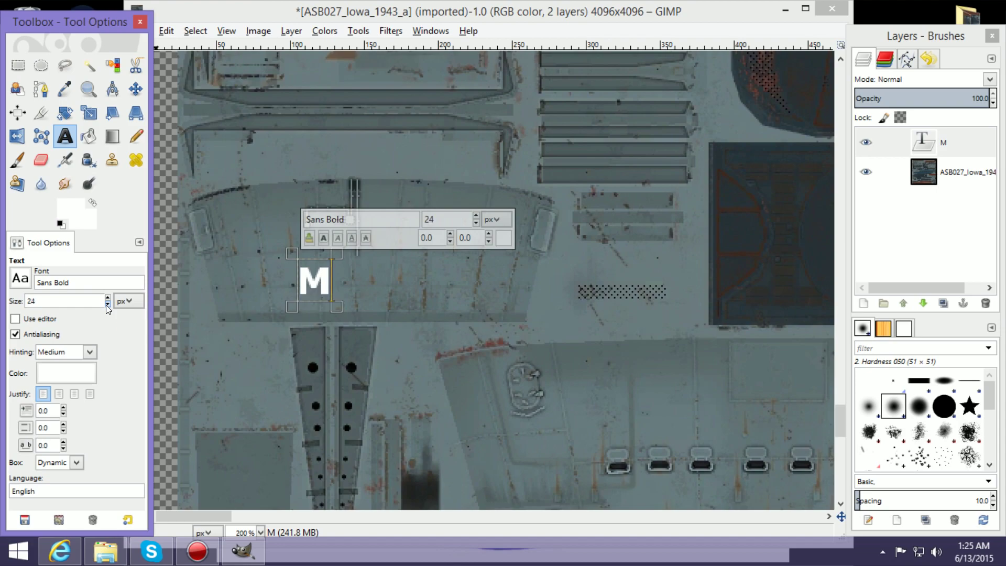
{"action": "left_click", "coordinate": [108, 305]}
{"action": "left_click", "coordinate": [108, 305]}
{"action": "left_click", "coordinate": [107, 305]}
{"action": "left_click", "coordinate": [108, 305]}
{"action": "left_click", "coordinate": [107, 305]}
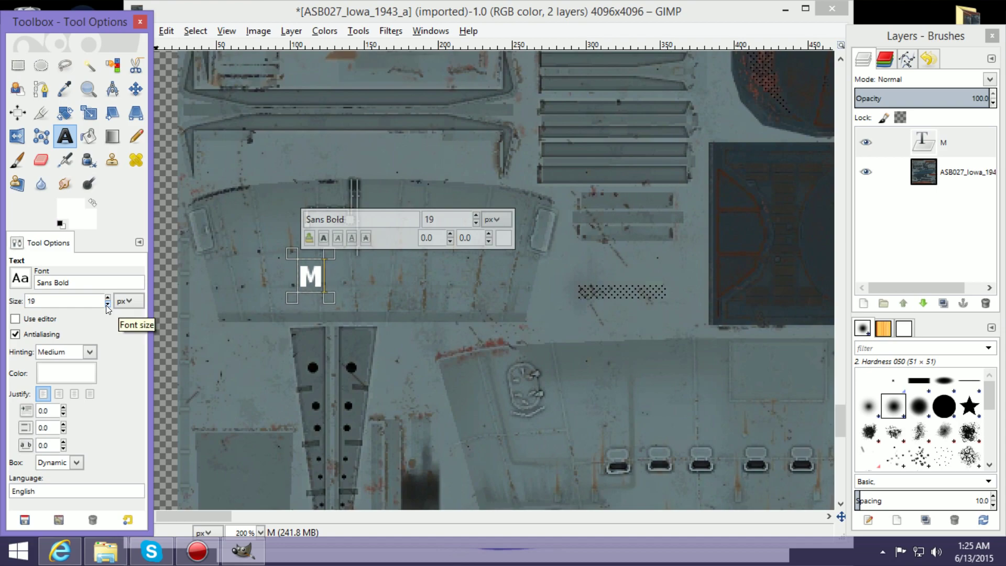
{"action": "left_click", "coordinate": [108, 305]}
{"action": "left_click", "coordinate": [108, 305]}
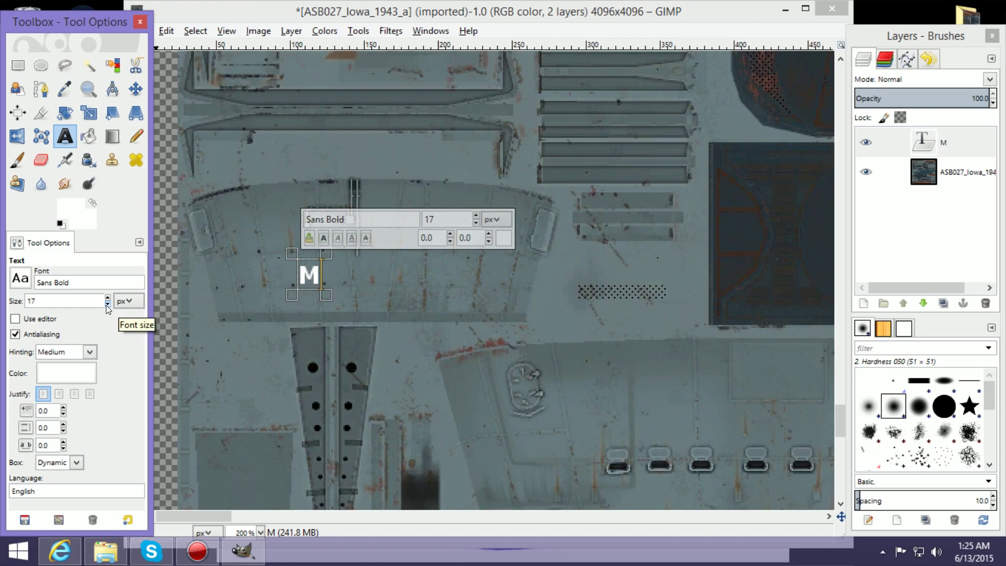
{"action": "left_click", "coordinate": [108, 305]}
{"action": "left_click", "coordinate": [108, 305]}
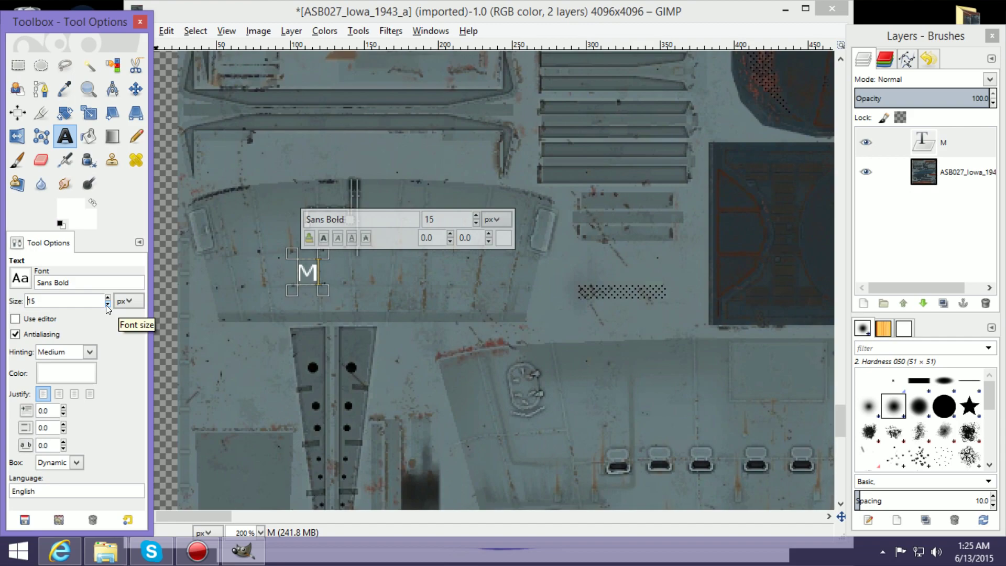
{"action": "left_click", "coordinate": [107, 305]}
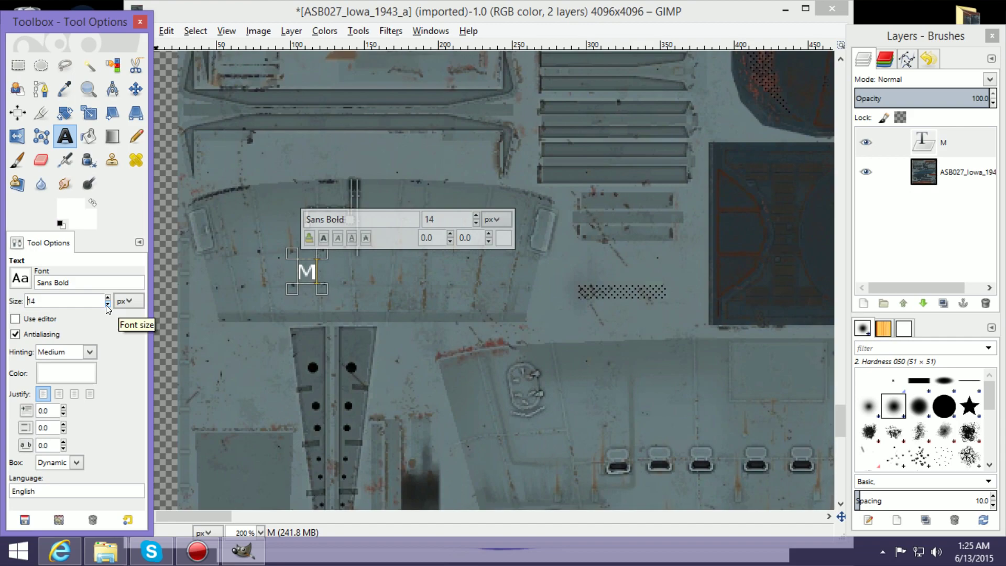
{"action": "left_click", "coordinate": [107, 305]}
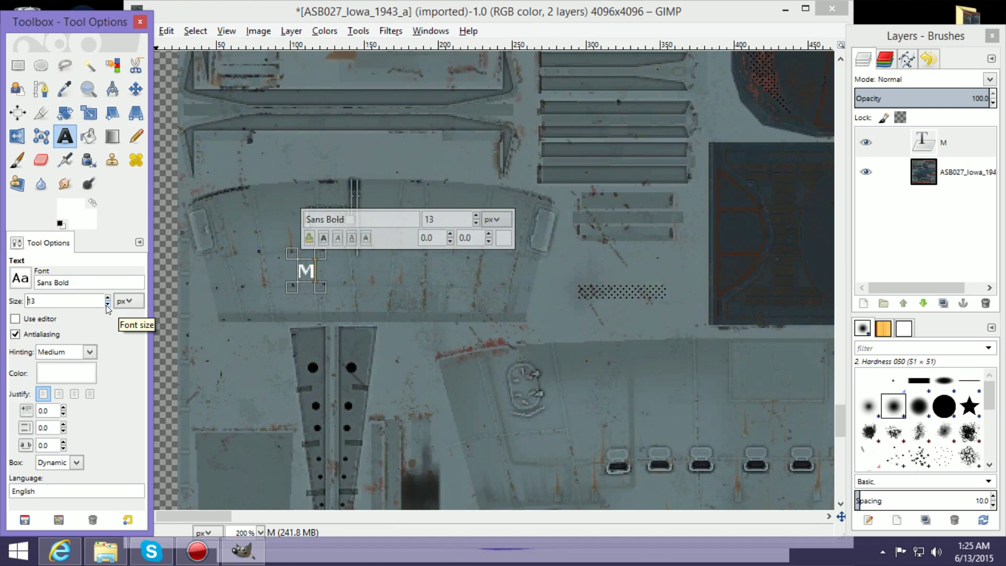
{"action": "left_click", "coordinate": [108, 305]}
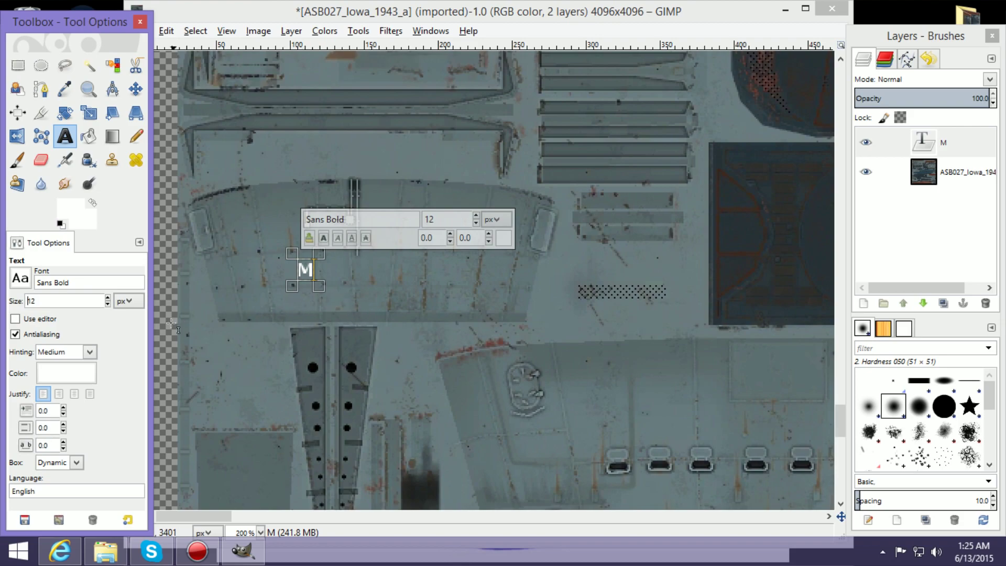
Complete the text on the curved panel so it reads MISSOURI on a single line.
{"action": "left_click", "coordinate": [304, 270]}
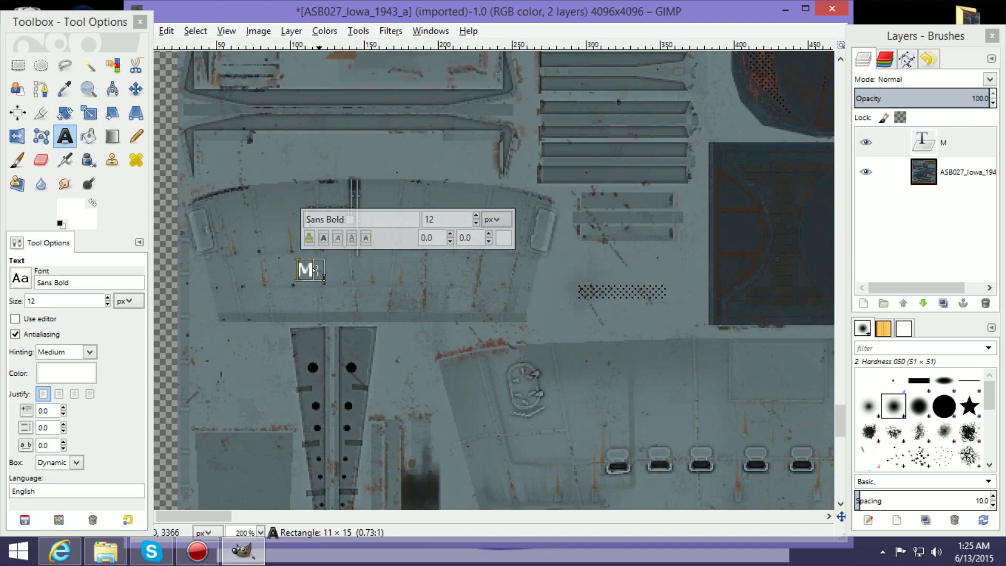
{"action": "type", "text": "I"}
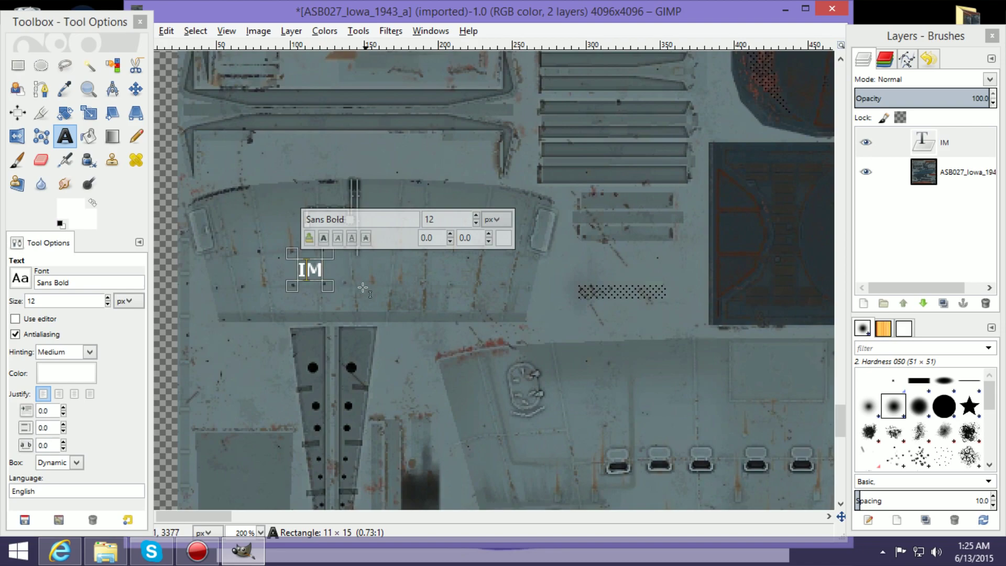
{"action": "key", "text": "Delete"}
{"action": "key", "text": "Left"}
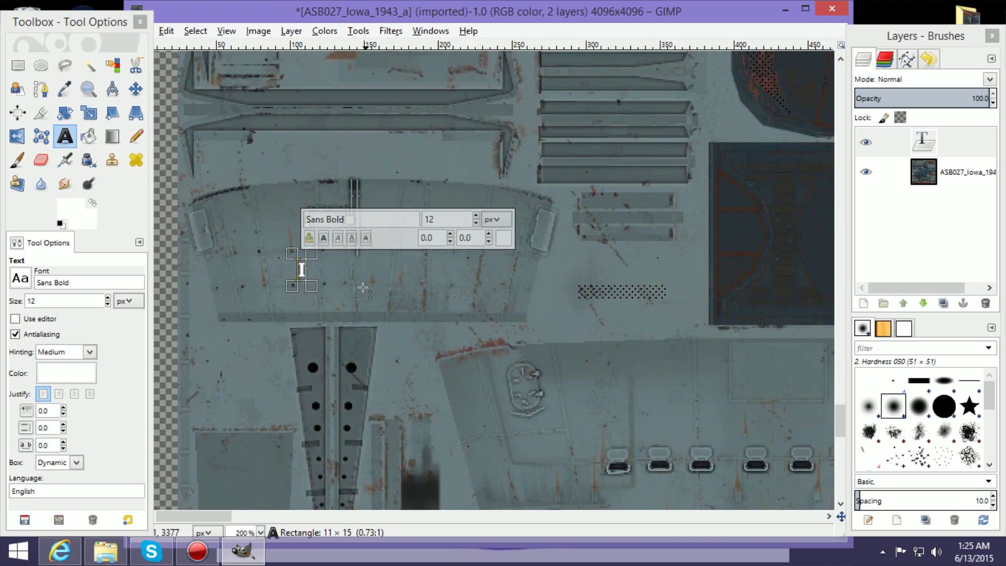
{"action": "type", "text": "M"}
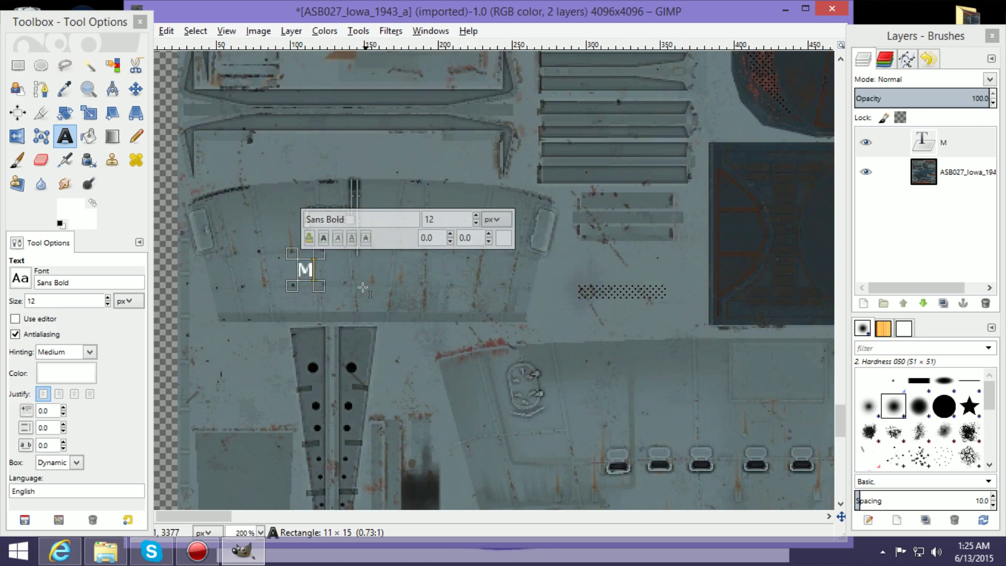
{"action": "type", "text": "ISSOURI"}
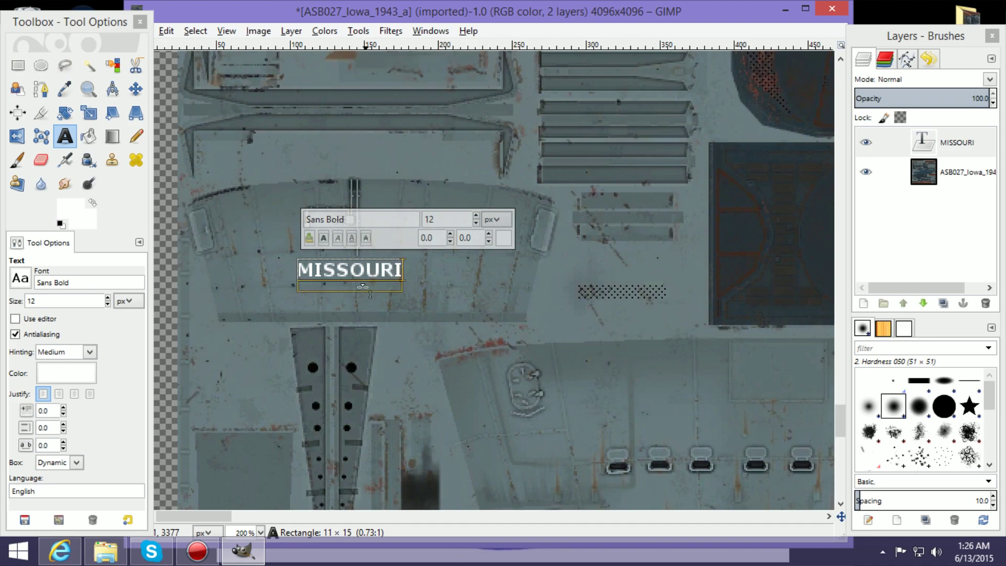
{"action": "key", "text": "BackSpace"}
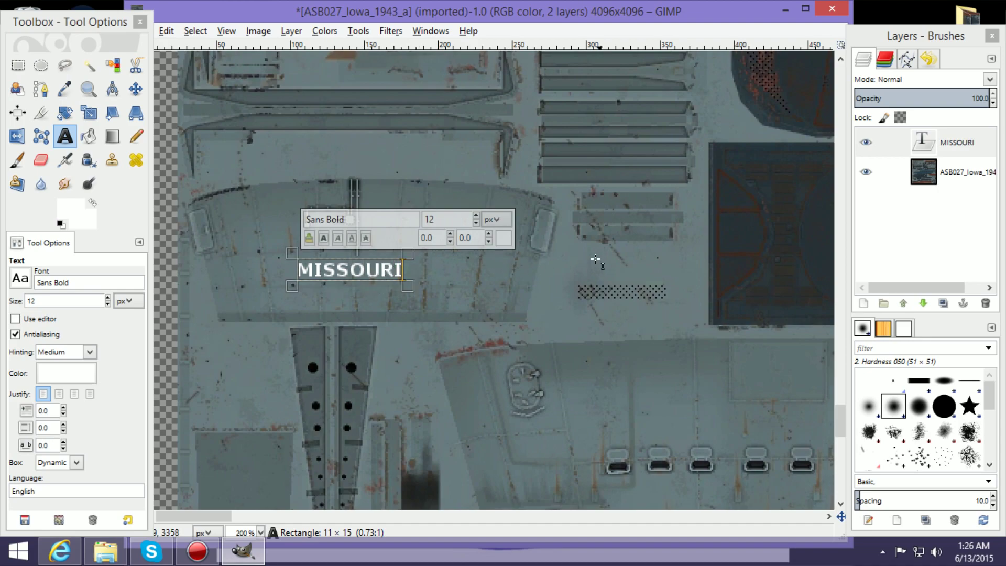
{"action": "left_click", "coordinate": [196, 31]}
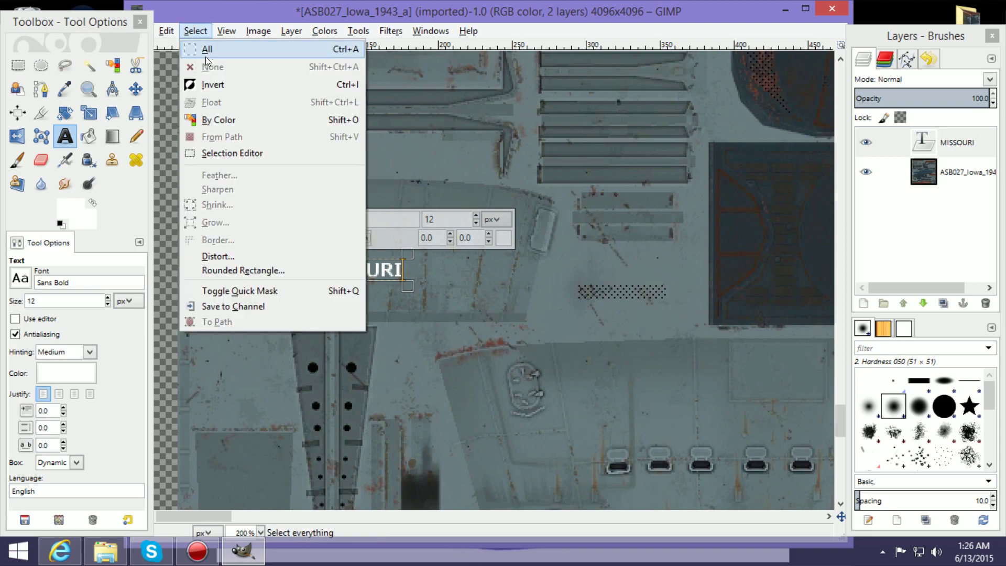
{"action": "left_click", "coordinate": [641, 238]}
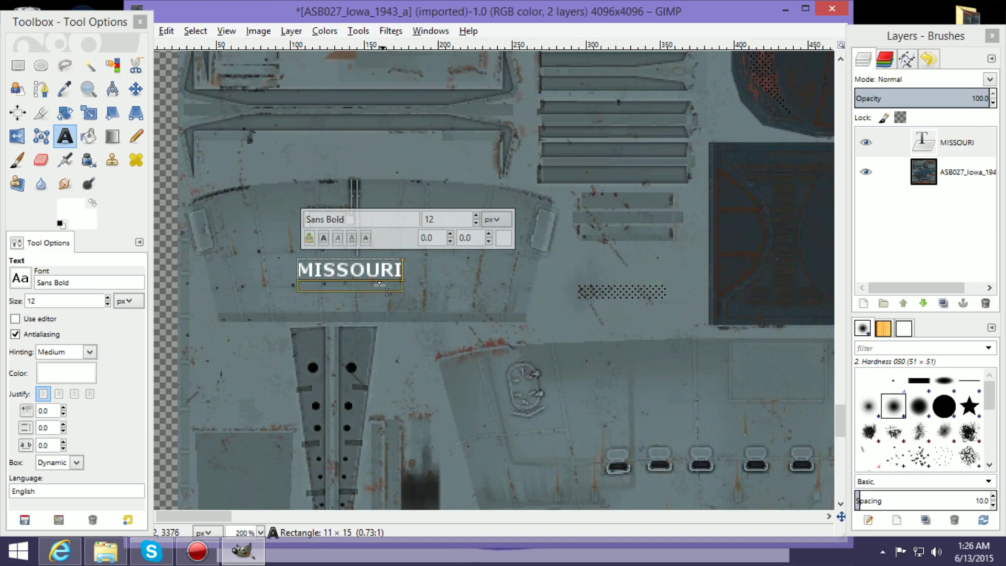
Move the MISSOURI text slightly right and up to center it on the curved superstructure panel.
{"action": "left_click", "coordinate": [135, 90]}
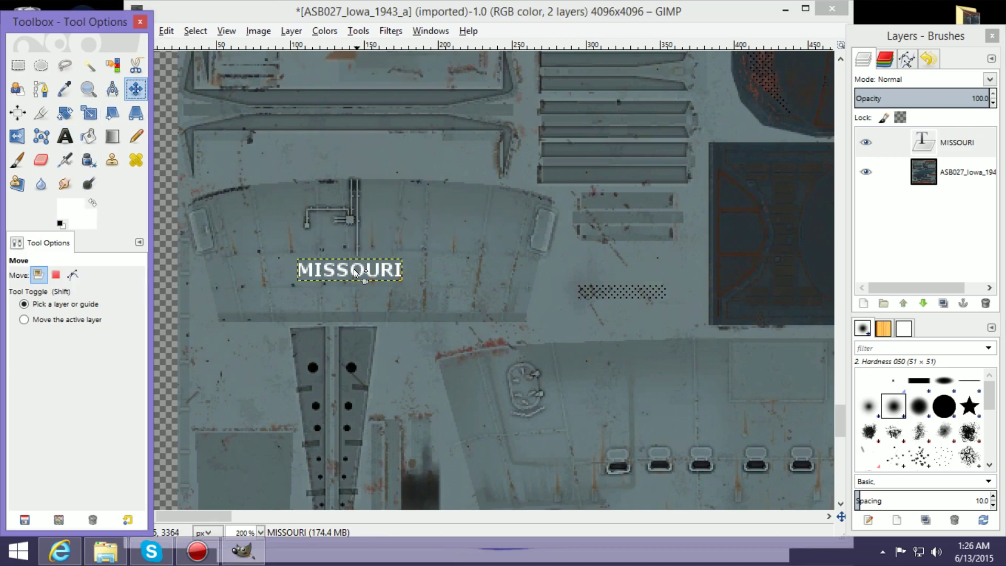
{"action": "left_click_drag", "start_coordinate": [347, 268], "coordinate": [357, 267]}
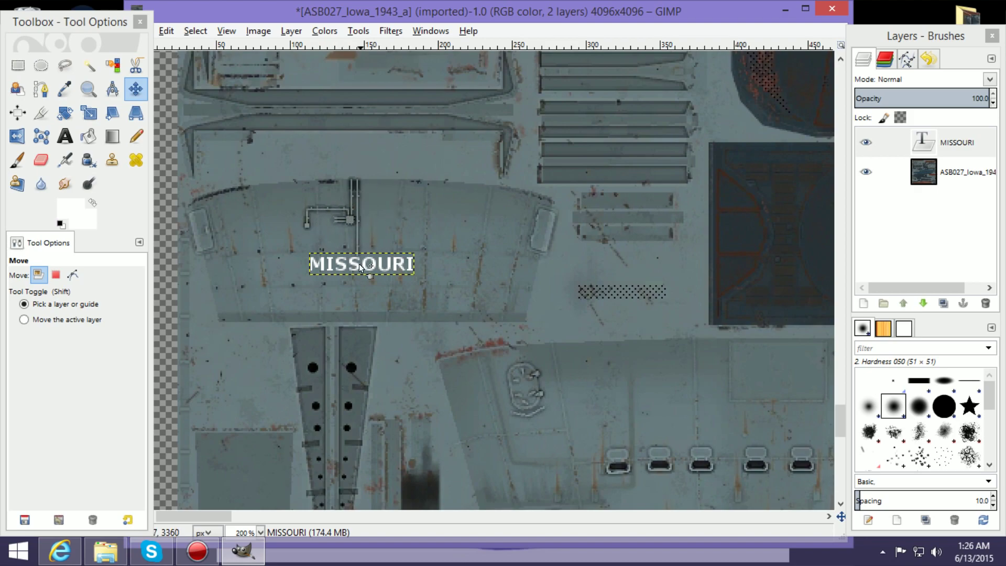
{"action": "left_click_drag", "start_coordinate": [364, 265], "coordinate": [364, 265]}
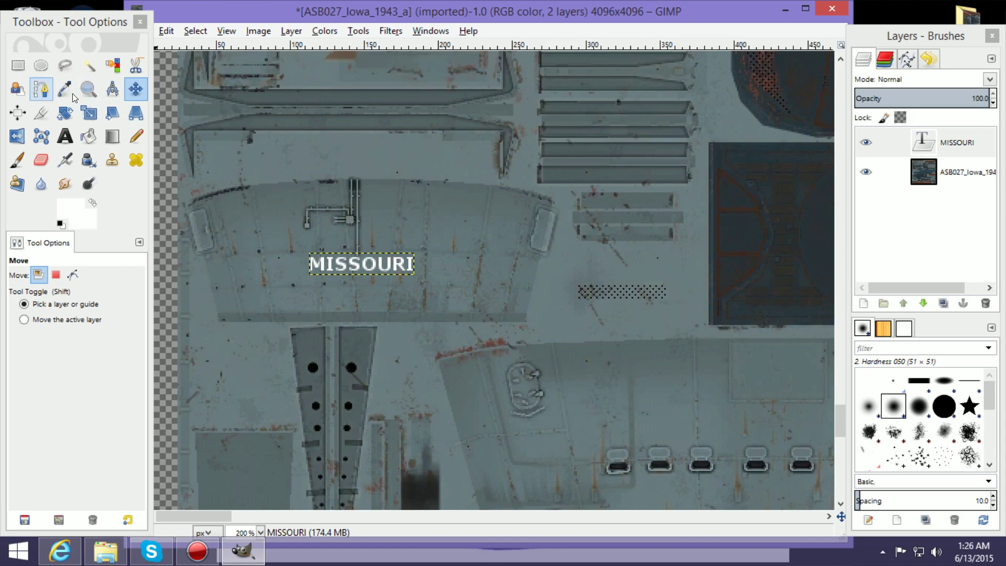
Merge the MISSOURI text layer down into the Iowa texture layer.
{"action": "left_click", "coordinate": [88, 89]}
{"action": "left_click", "coordinate": [24, 315]}
{"action": "left_click", "coordinate": [366, 292]}
{"action": "left_click", "coordinate": [366, 292]}
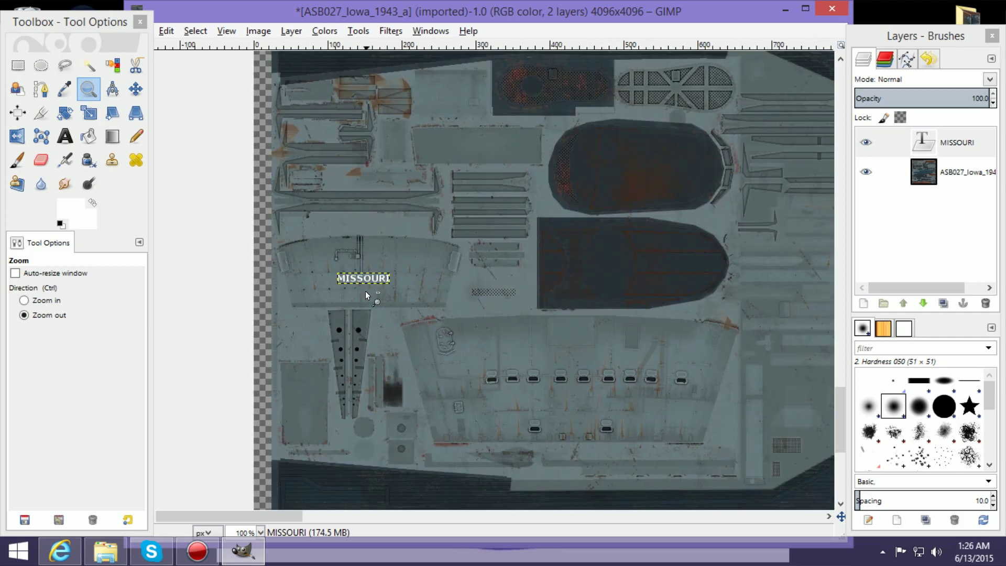
{"action": "left_click", "coordinate": [366, 292]}
{"action": "left_click", "coordinate": [365, 292]}
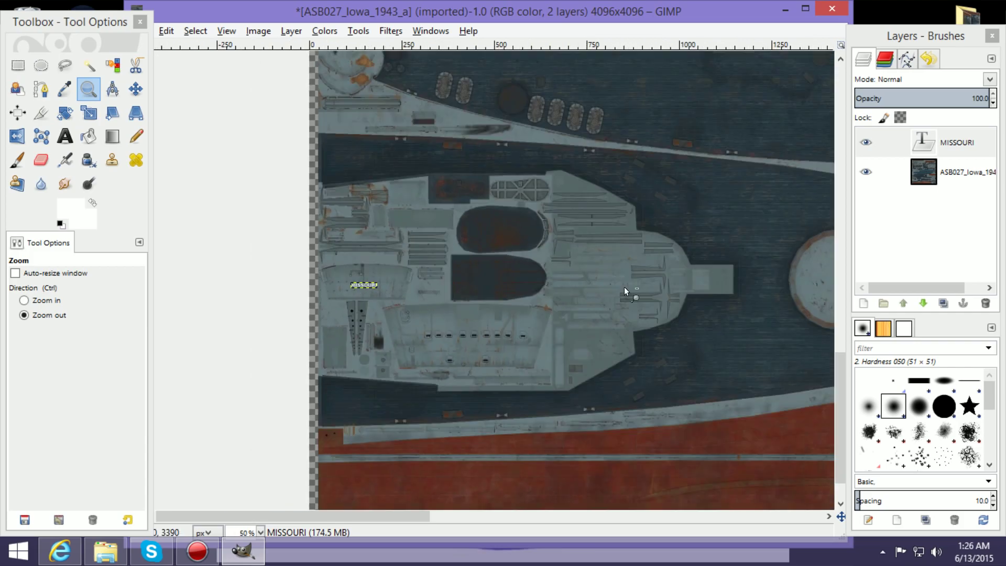
{"action": "right_click", "coordinate": [966, 151]}
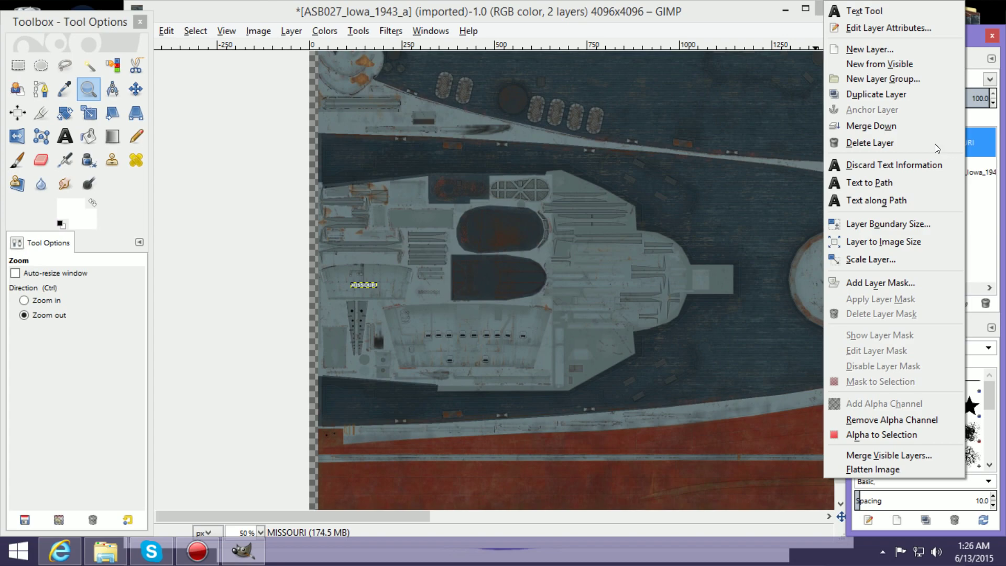
{"action": "left_click", "coordinate": [906, 130]}
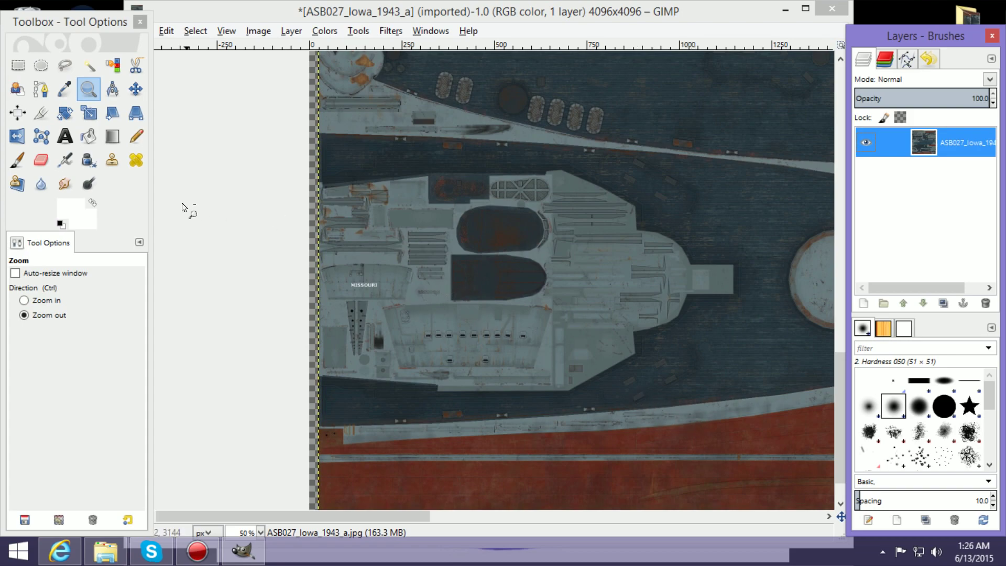
Move the merged texture layer left so that it lines up with the left edge of the canvas.
{"action": "left_click", "coordinate": [542, 297]}
{"action": "left_click", "coordinate": [542, 297]}
{"action": "left_click", "coordinate": [541, 297]}
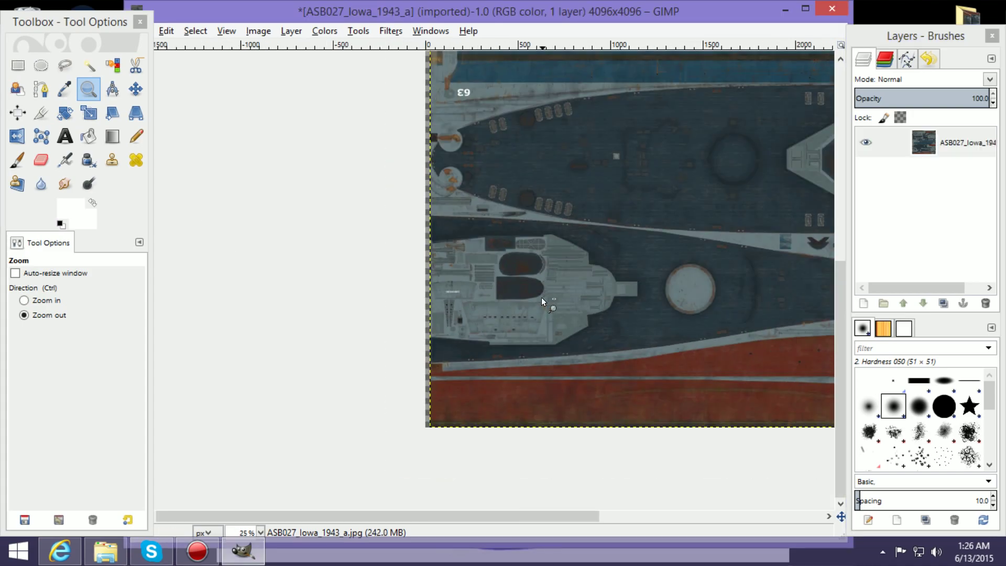
{"action": "left_click", "coordinate": [541, 297]}
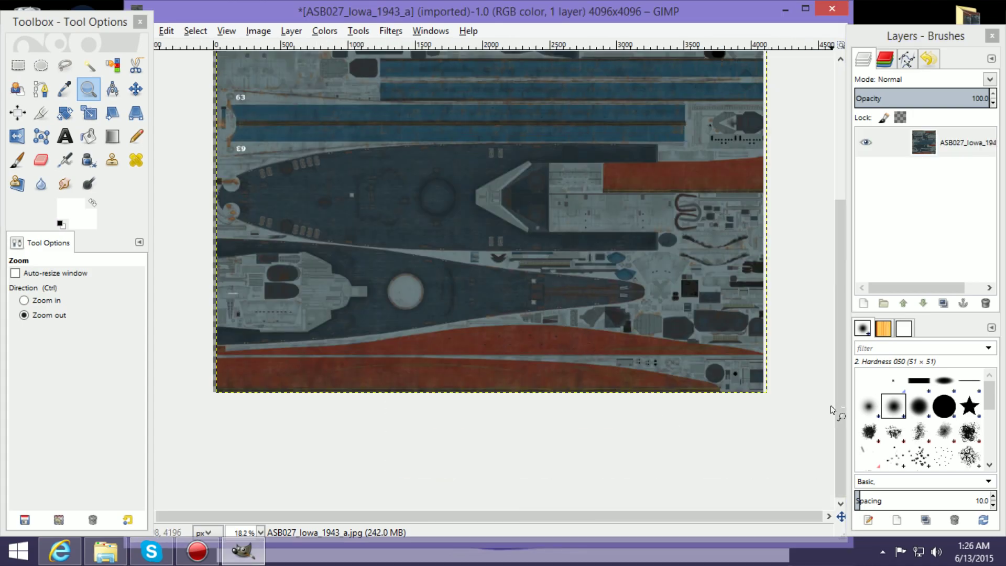
{"action": "left_click_drag", "start_coordinate": [839, 408], "coordinate": [829, 321]}
{"action": "left_click", "coordinate": [558, 335]}
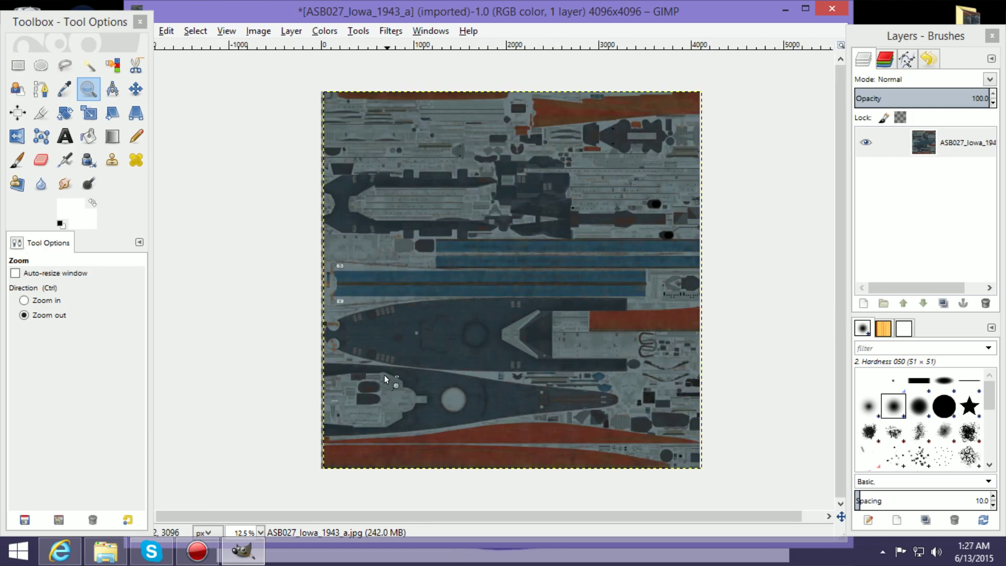
{"action": "left_click", "coordinate": [135, 95]}
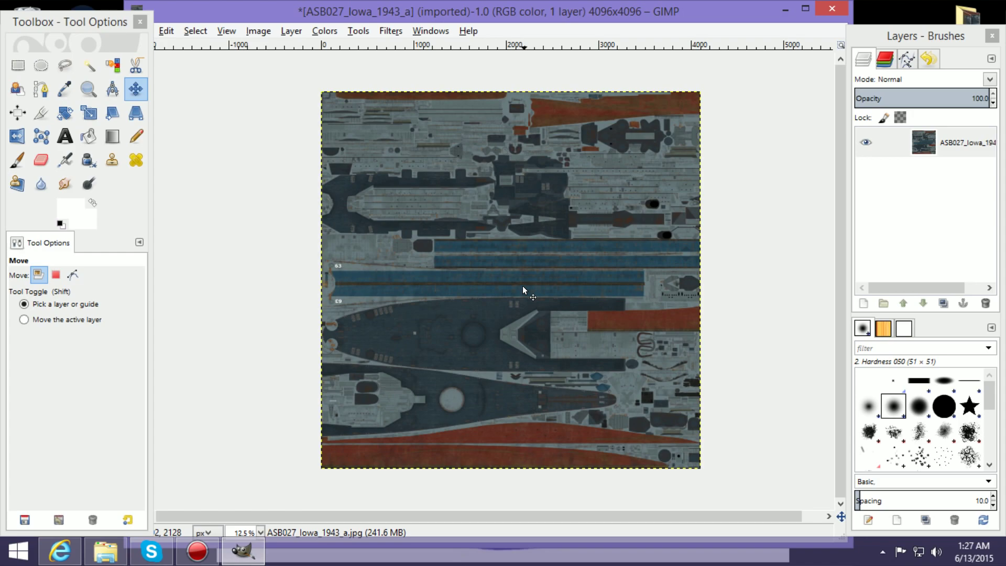
Inspect the texture layer up close, checking its side and bottom edges against the canvas boundary.
{"action": "left_click", "coordinate": [89, 90]}
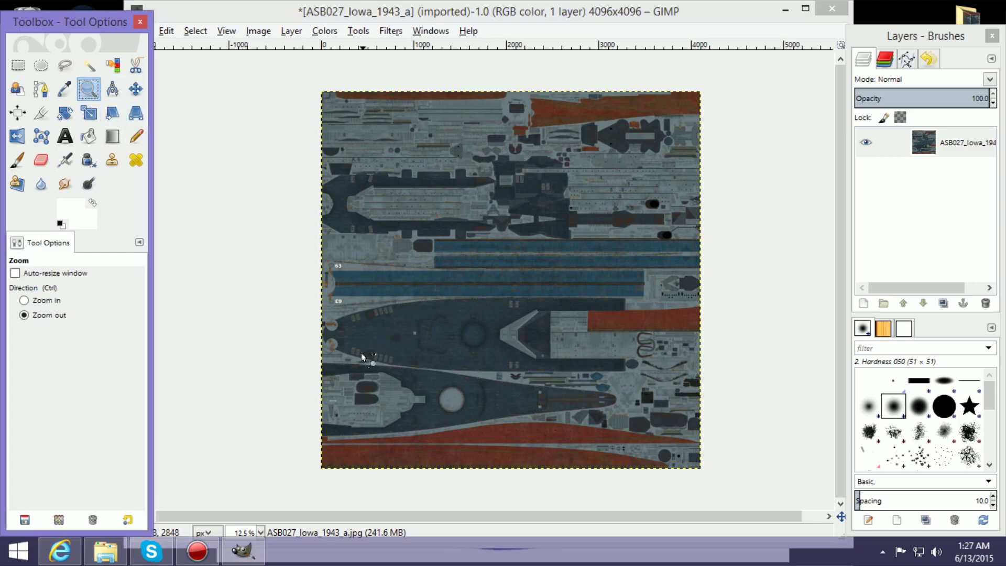
{"action": "left_click", "coordinate": [24, 300]}
{"action": "left_click", "coordinate": [482, 315]}
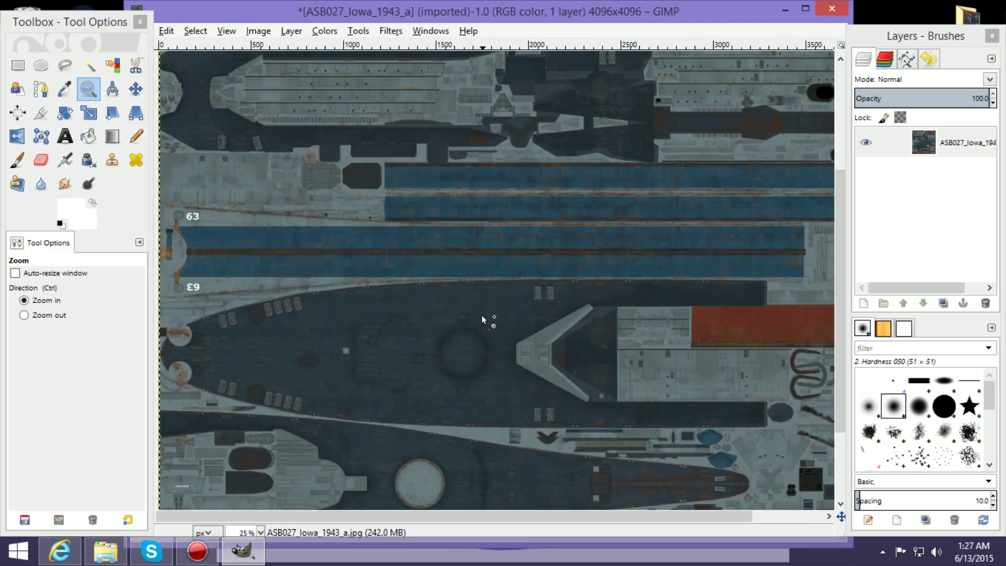
{"action": "left_click", "coordinate": [482, 316]}
{"action": "left_click", "coordinate": [483, 316]}
{"action": "left_click", "coordinate": [482, 315]}
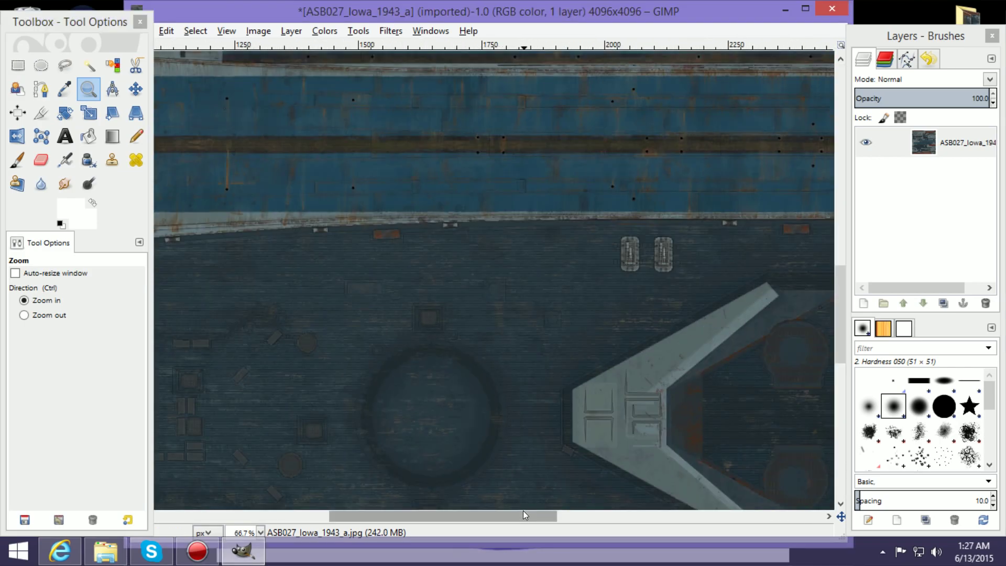
{"action": "left_click_drag", "start_coordinate": [523, 516], "coordinate": [116, 527]}
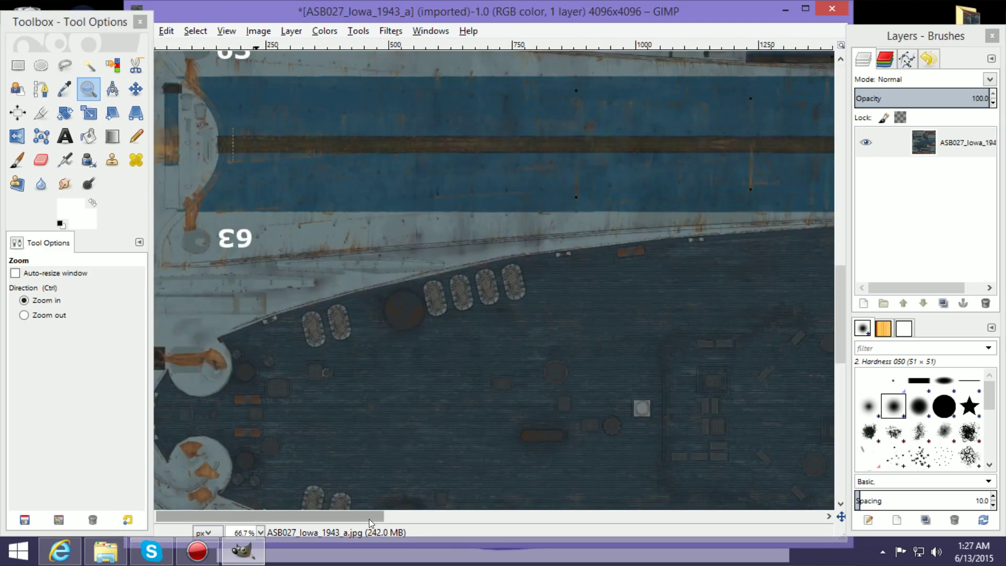
{"action": "left_click_drag", "start_coordinate": [369, 518], "coordinate": [1004, 470]}
{"action": "left_click_drag", "start_coordinate": [872, 477], "coordinate": [320, 513]}
{"action": "left_click_drag", "start_coordinate": [855, 474], "coordinate": [858, 491]}
{"action": "left_click_drag", "start_coordinate": [842, 346], "coordinate": [943, 551]}
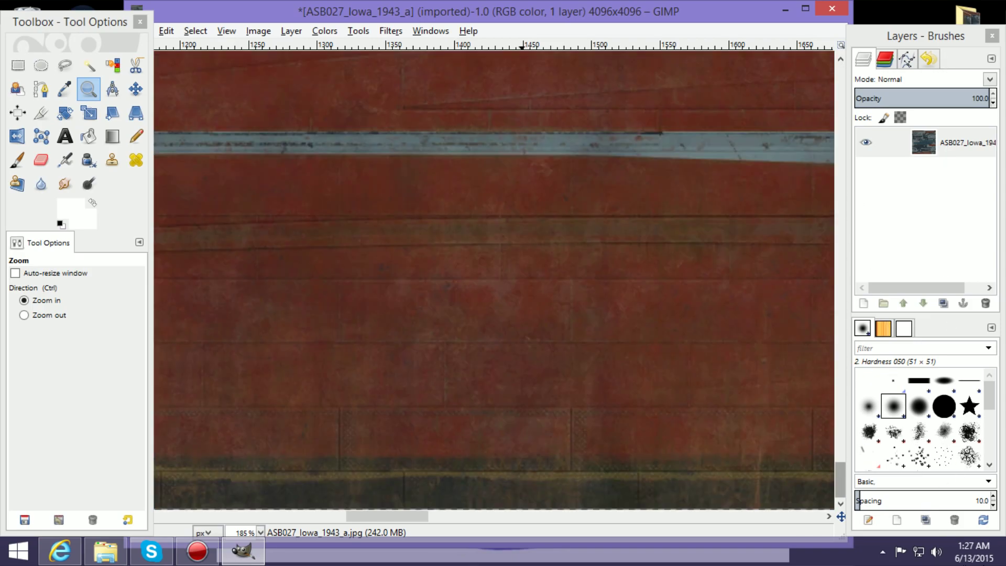
Nudge the texture layer slightly down so that it lines up with the bottom edge of the canvas.
{"action": "left_click", "coordinate": [555, 331]}
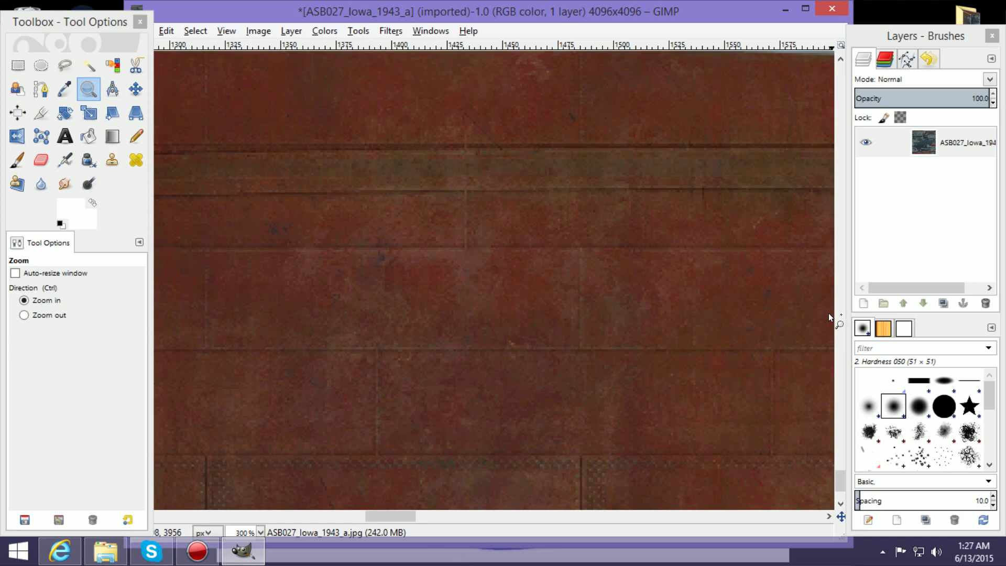
{"action": "left_click_drag", "start_coordinate": [843, 472], "coordinate": [849, 528]}
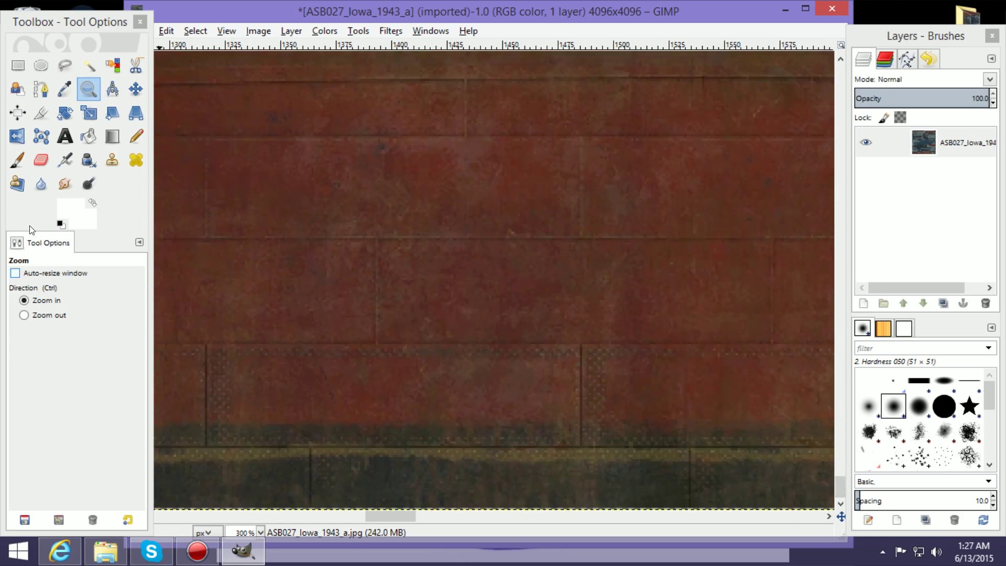
{"action": "left_click", "coordinate": [138, 94]}
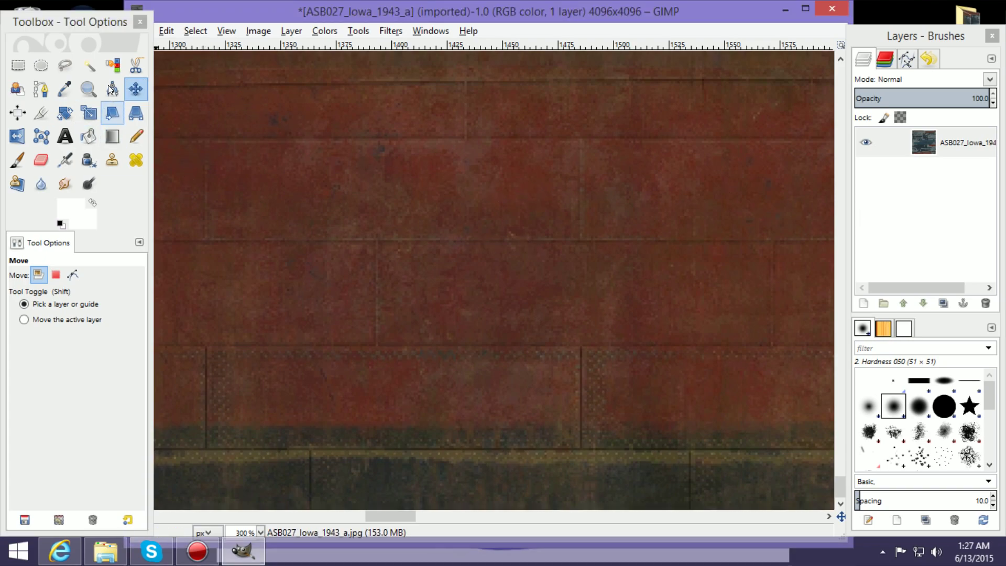
Review the whole texture sheet to check its overall alignment on the canvas.
{"action": "left_click", "coordinate": [88, 89]}
{"action": "left_click", "coordinate": [25, 315]}
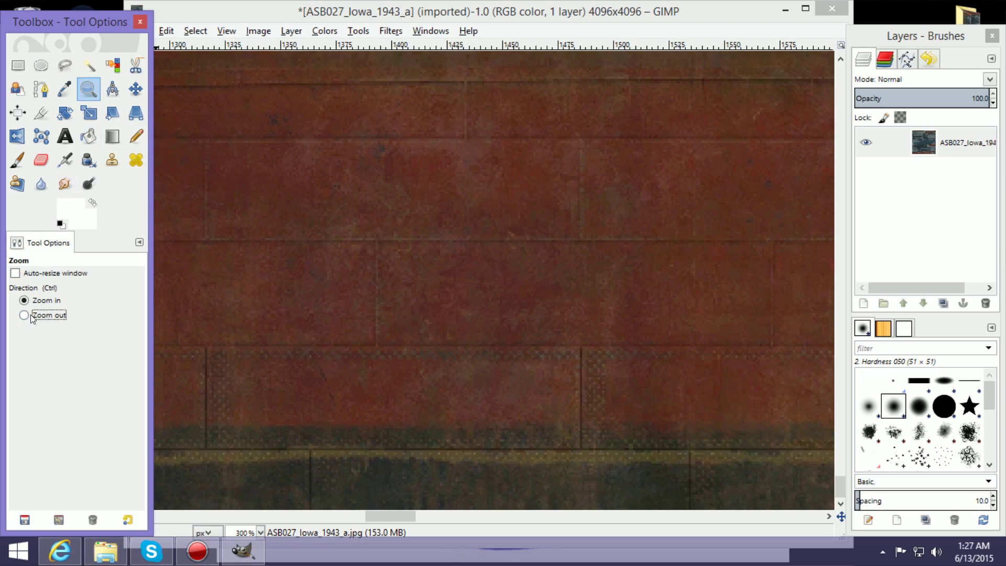
{"action": "left_click", "coordinate": [493, 247]}
{"action": "left_click", "coordinate": [493, 247]}
{"action": "left_click", "coordinate": [493, 246]}
{"action": "left_click", "coordinate": [493, 247]}
{"action": "left_click", "coordinate": [493, 247]}
{"action": "left_click", "coordinate": [493, 247]}
{"action": "left_click", "coordinate": [493, 247]}
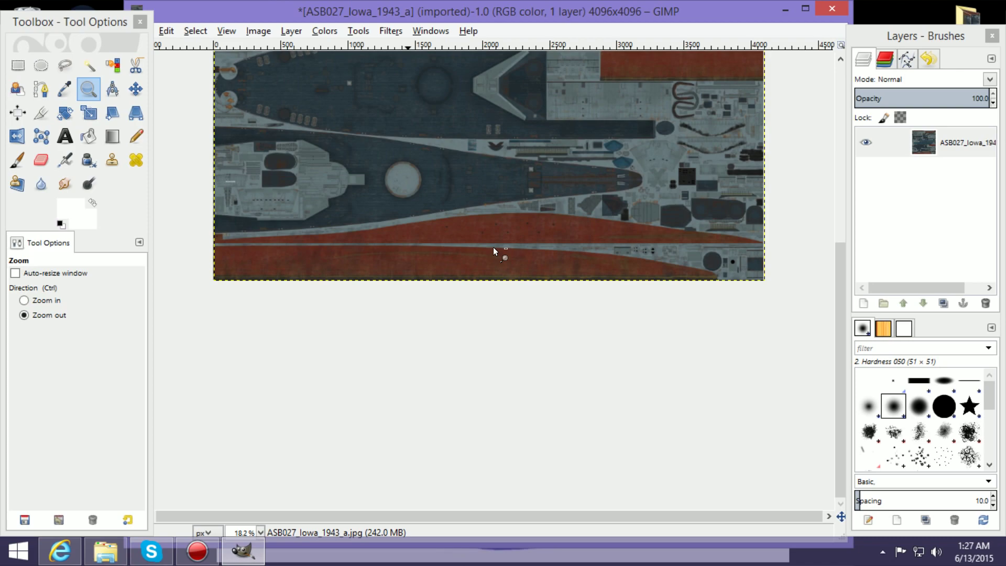
{"action": "left_click", "coordinate": [493, 246]}
{"action": "left_click", "coordinate": [166, 31]}
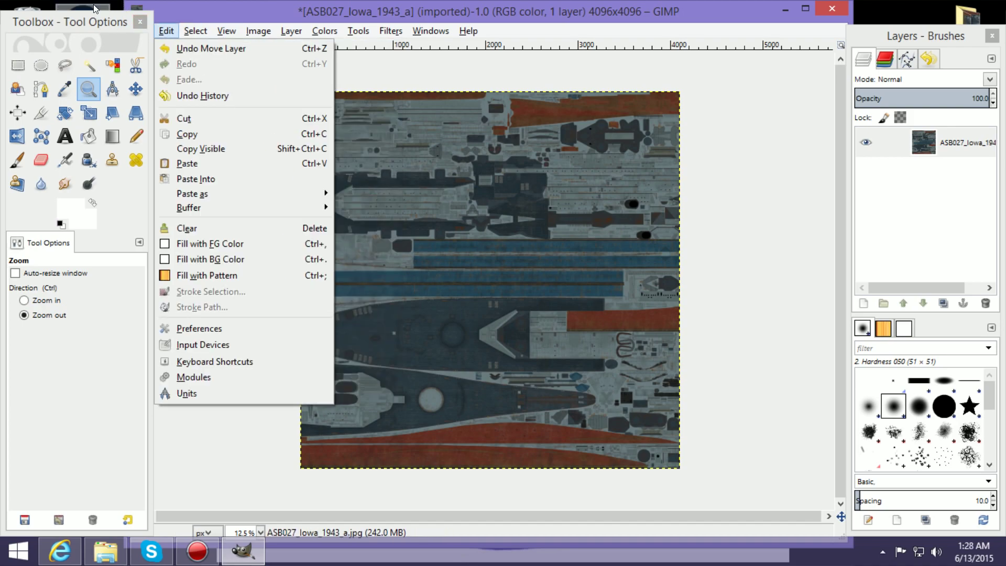
{"action": "mouse_move", "coordinate": [325, 31]}
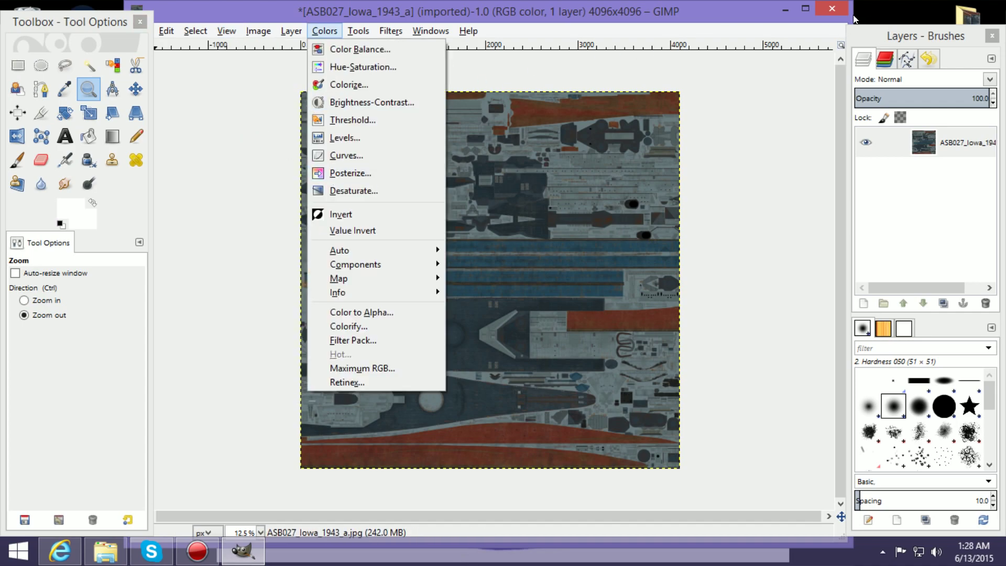
{"action": "left_click", "coordinate": [211, 321]}
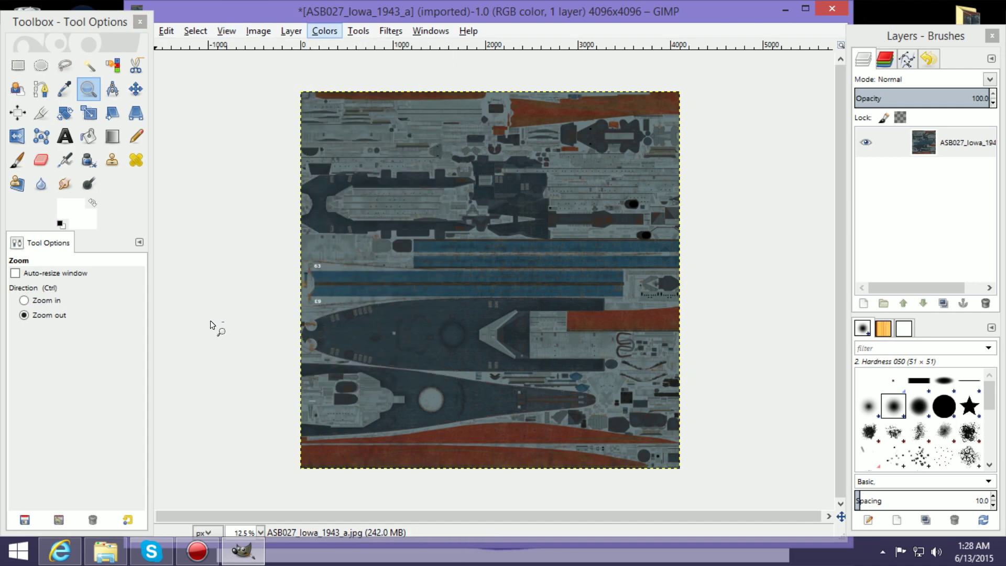
Resize the image window so that its hidden edge clears the toolbox.
{"action": "mouse_move", "coordinate": [856, 23]}
{"action": "left_mouse_down"}
{"action": "mouse_move", "coordinate": [857, 36]}
{"action": "mouse_move", "coordinate": [851, 26]}
{"action": "left_mouse_up"}
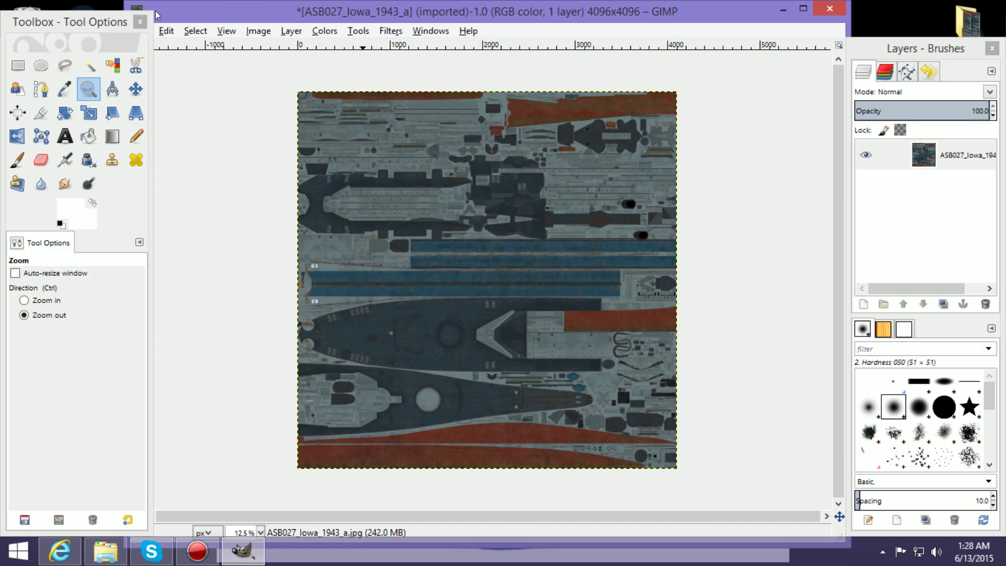
{"action": "left_click_drag", "start_coordinate": [119, 7], "coordinate": [156, 3]}
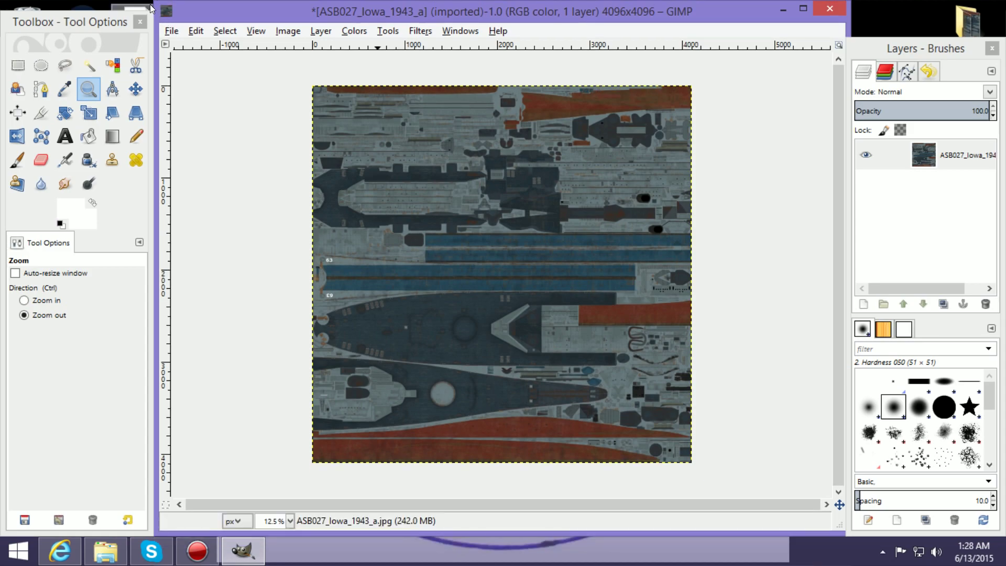
{"action": "left_click_drag", "start_coordinate": [154, 5], "coordinate": [150, 5]}
Export the texture as ASB027_Iowa_1943_a.JPG to the IowaBB folder, replacing the existing file and keeping JPEG quality 99.
{"action": "left_click", "coordinate": [166, 32]}
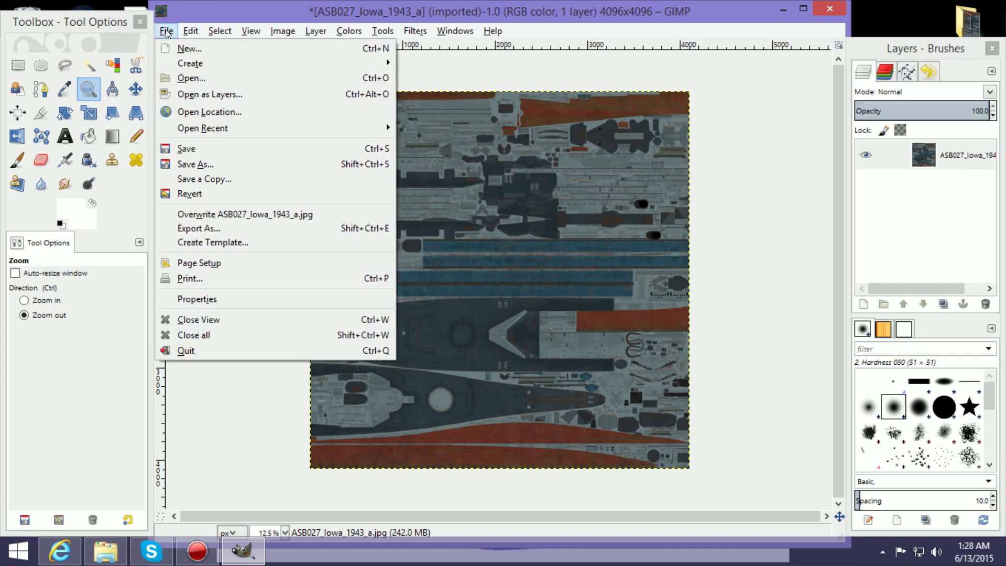
{"action": "left_click", "coordinate": [204, 162]}
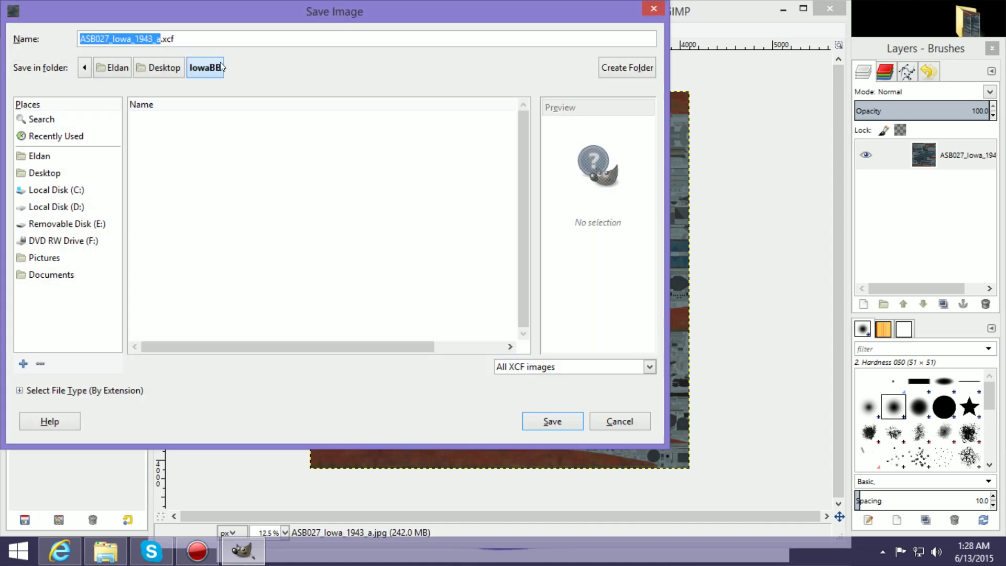
{"action": "left_click", "coordinate": [191, 38]}
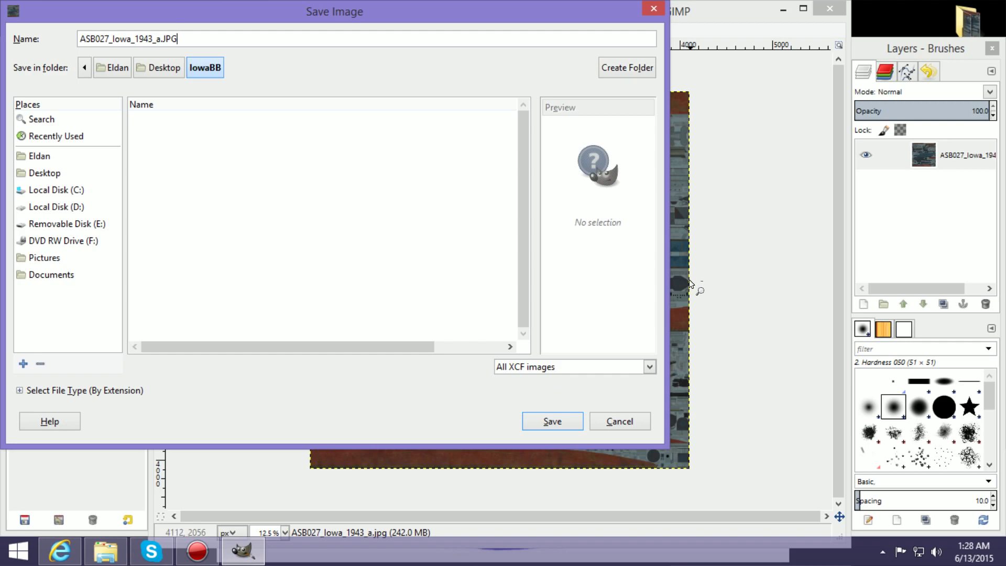
{"action": "left_click", "coordinate": [557, 421]}
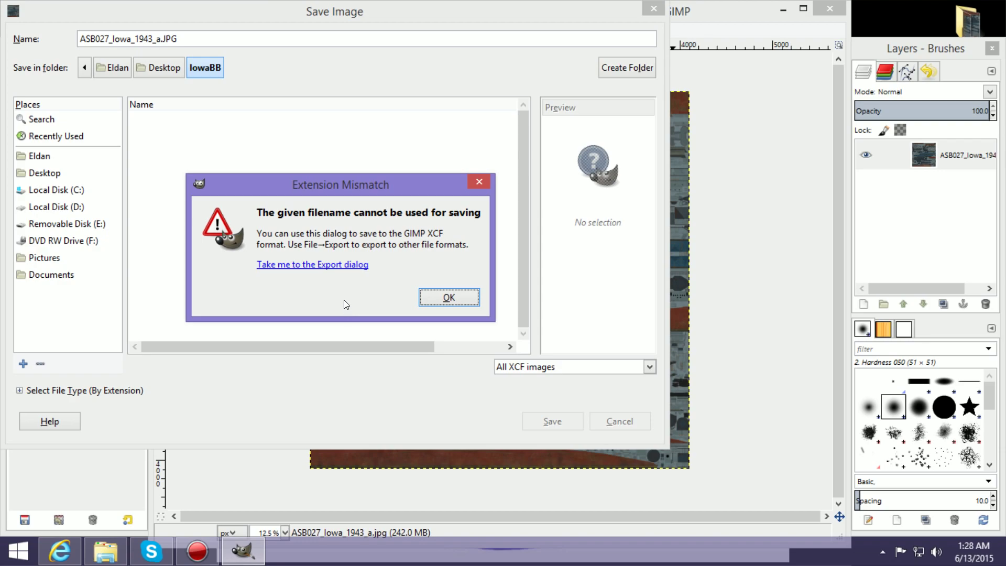
{"action": "left_click", "coordinate": [339, 266]}
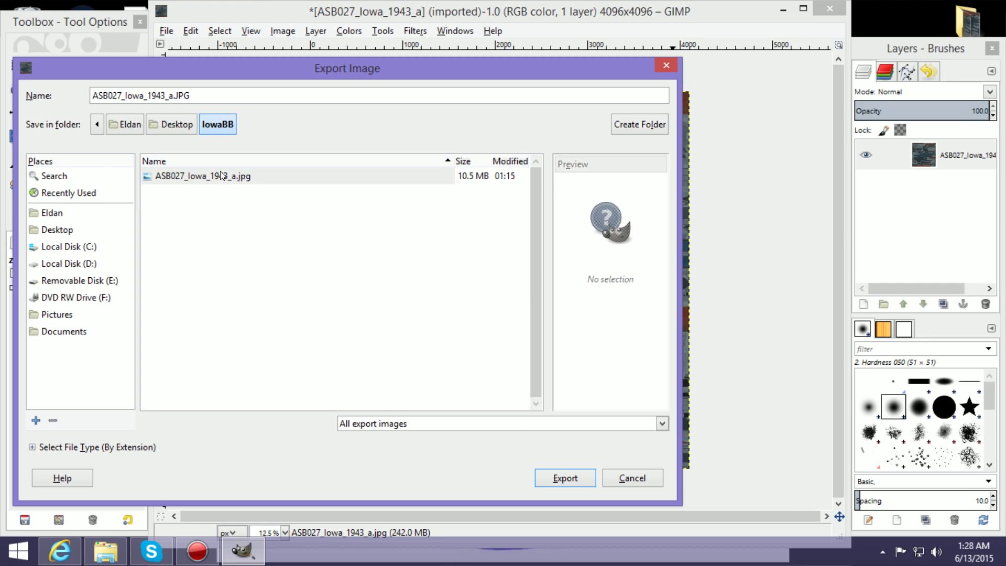
{"action": "left_click", "coordinate": [571, 481]}
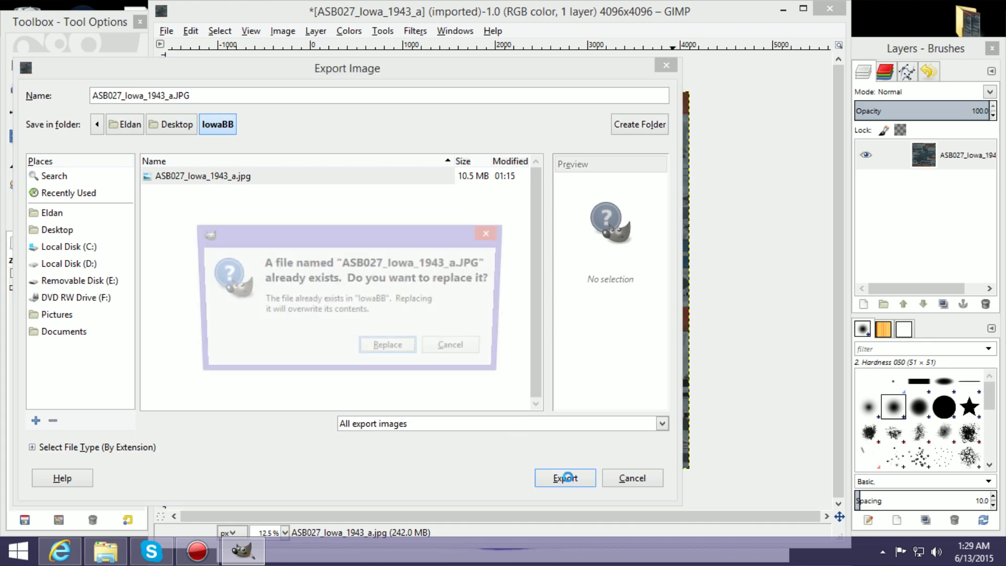
{"action": "left_click", "coordinate": [390, 349]}
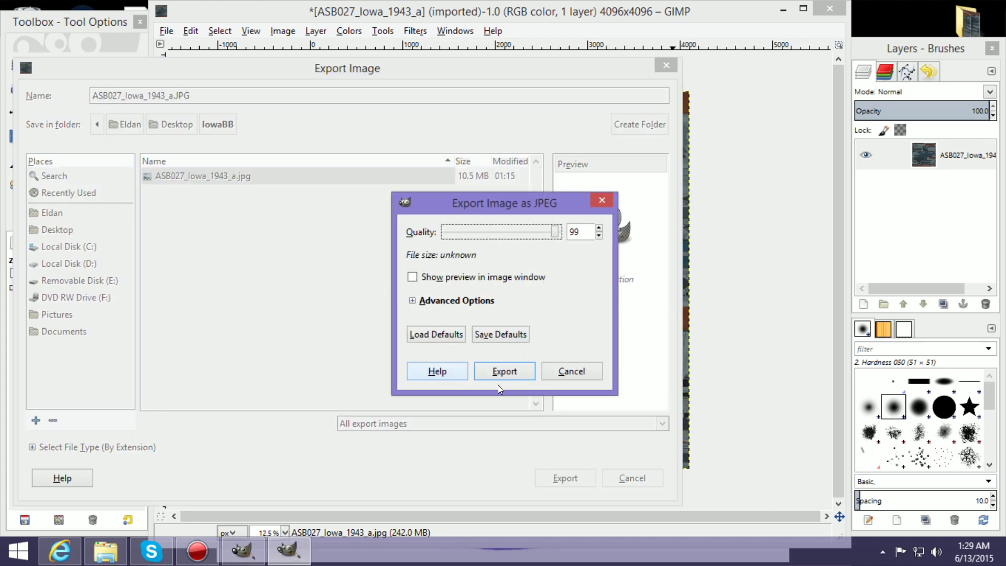
{"action": "left_click", "coordinate": [516, 372]}
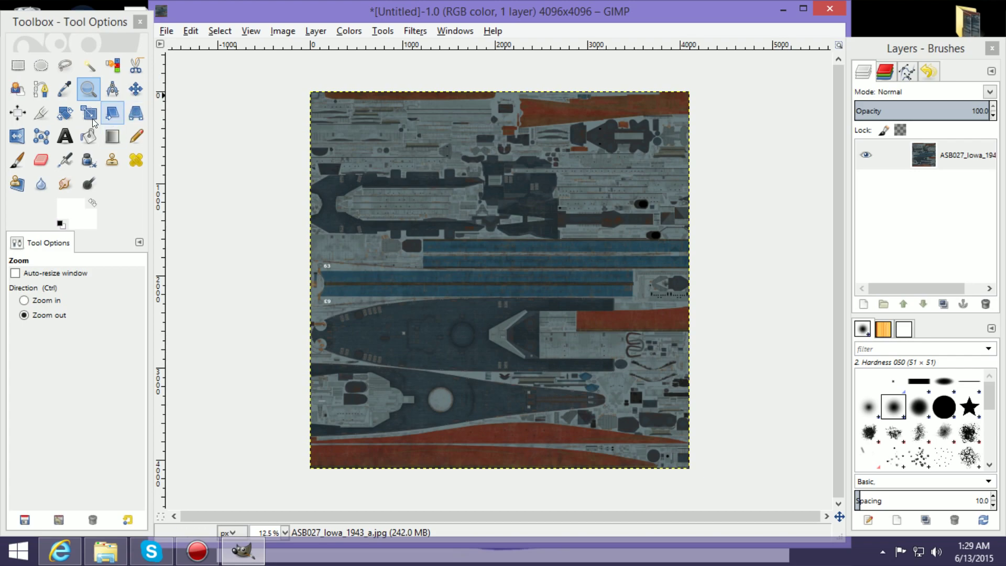
Rotate the texture layer by -180 degrees about its center.
{"action": "left_click", "coordinate": [67, 116]}
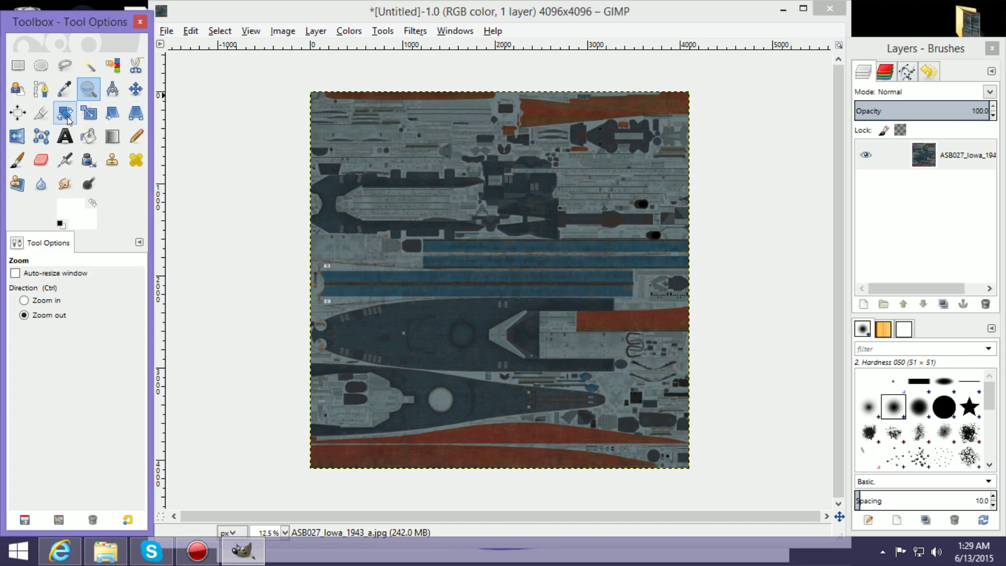
{"action": "left_click", "coordinate": [517, 241]}
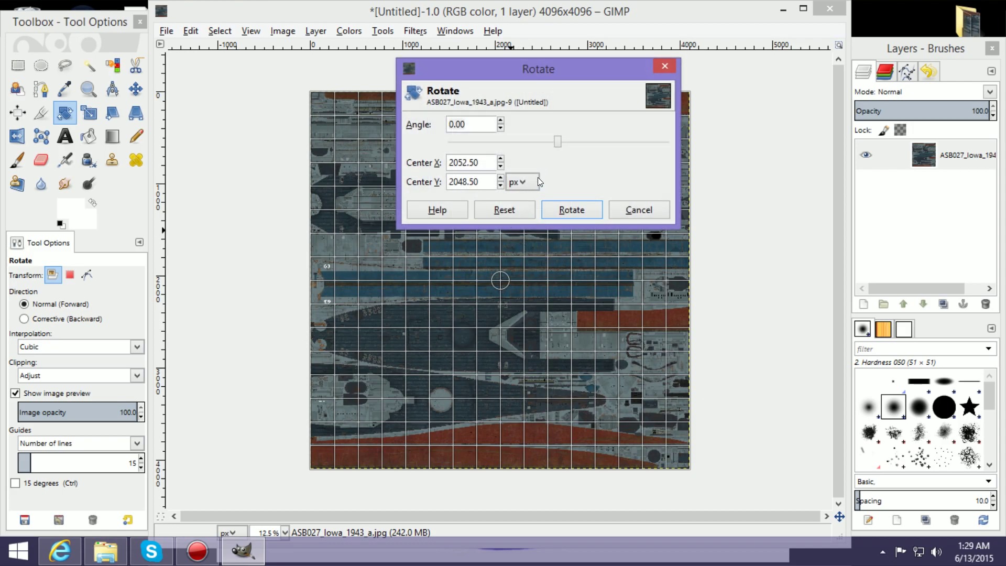
{"action": "left_click_drag", "start_coordinate": [560, 141], "coordinate": [448, 142]}
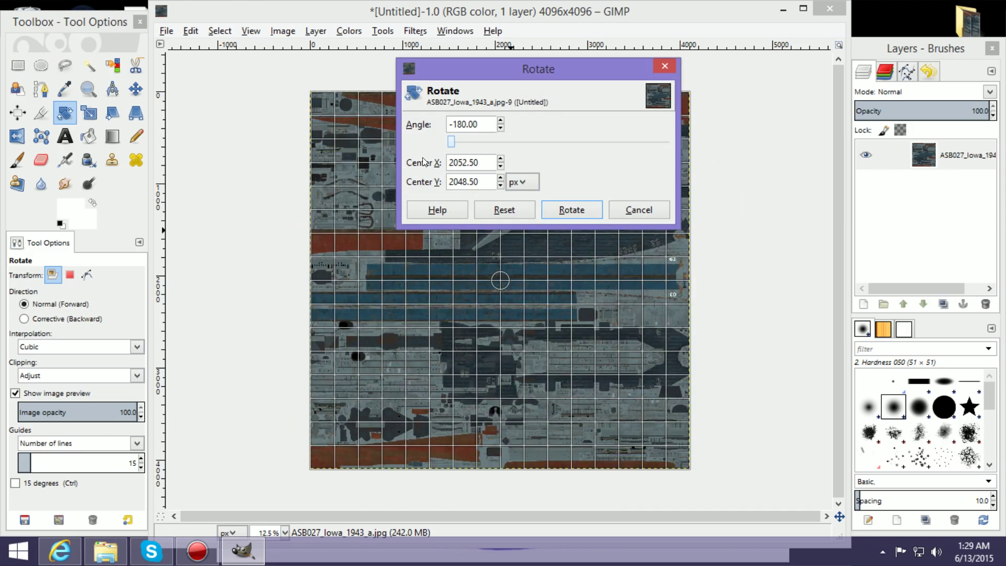
{"action": "left_click", "coordinate": [560, 220]}
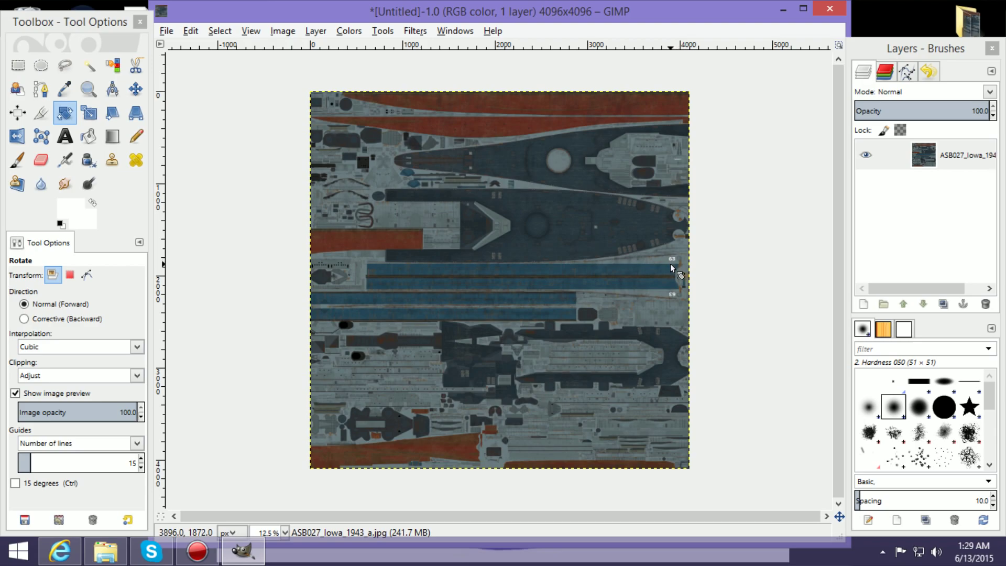
Try to save the rotated texture as ASB027_Iowa_1943_a.JPG in the Desktop's IowaBB folder using Save As.
{"action": "left_click", "coordinate": [167, 33]}
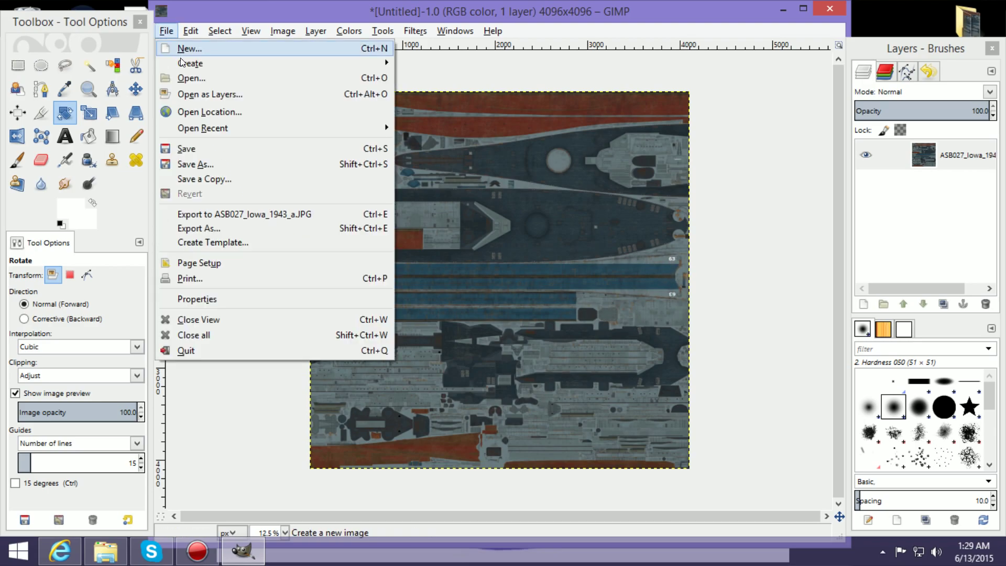
{"action": "left_click", "coordinate": [205, 164]}
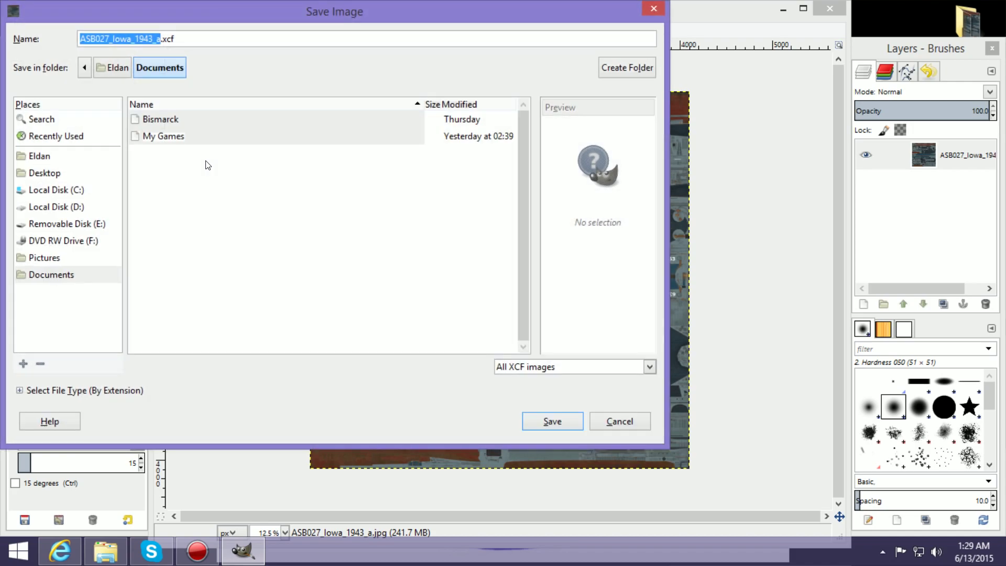
{"action": "left_click", "coordinate": [59, 175]}
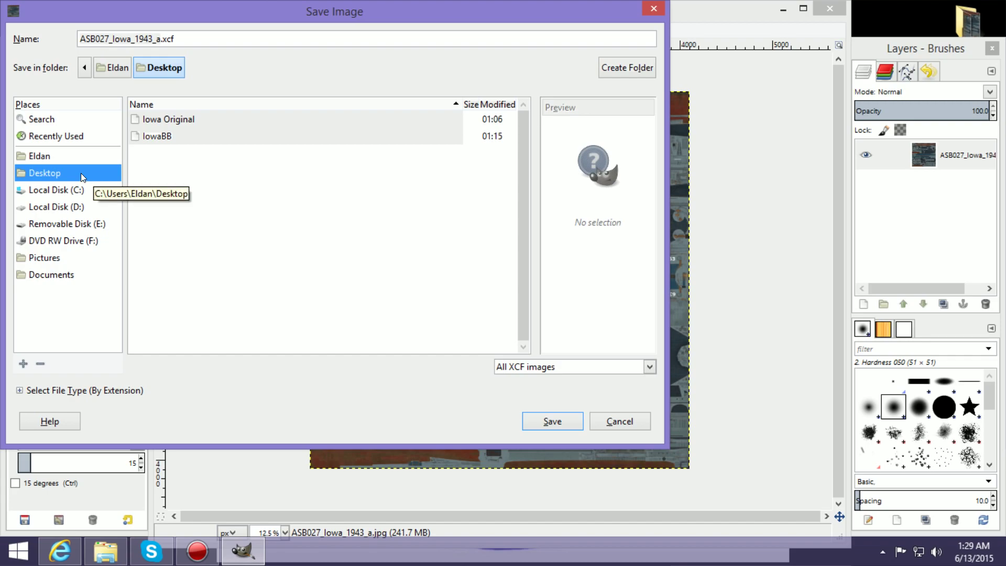
{"action": "double_click", "coordinate": [170, 137]}
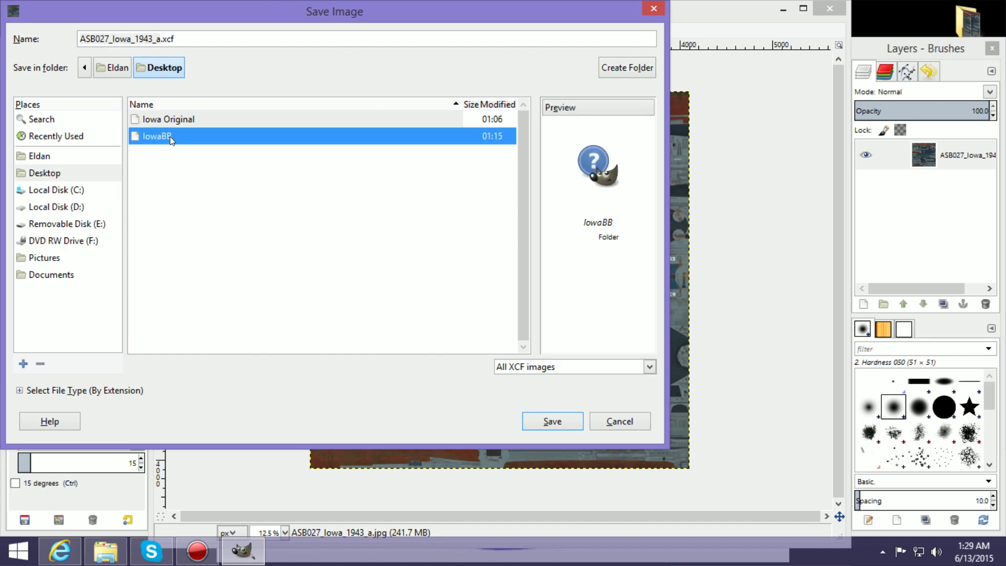
{"action": "left_click", "coordinate": [190, 37]}
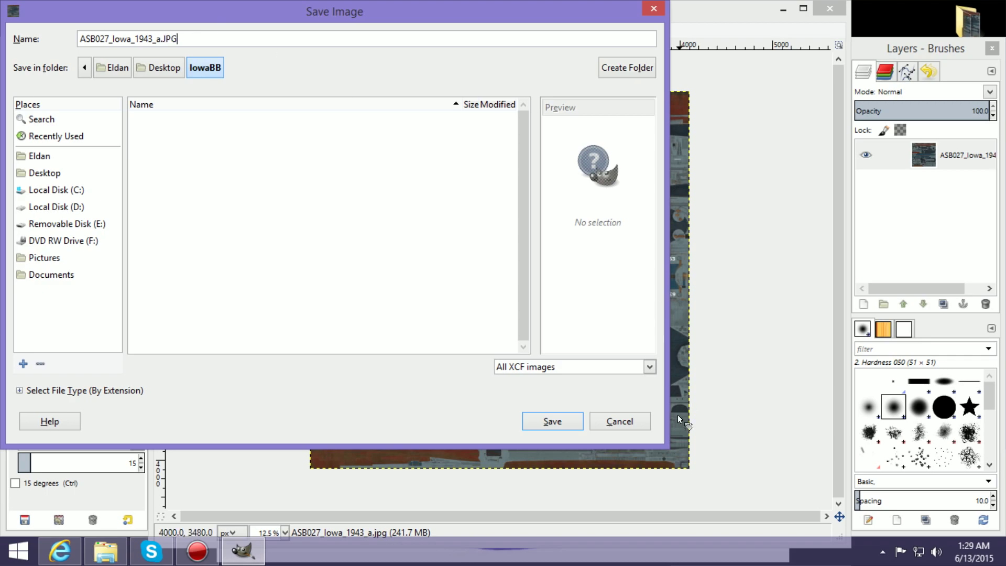
{"action": "left_click", "coordinate": [556, 425]}
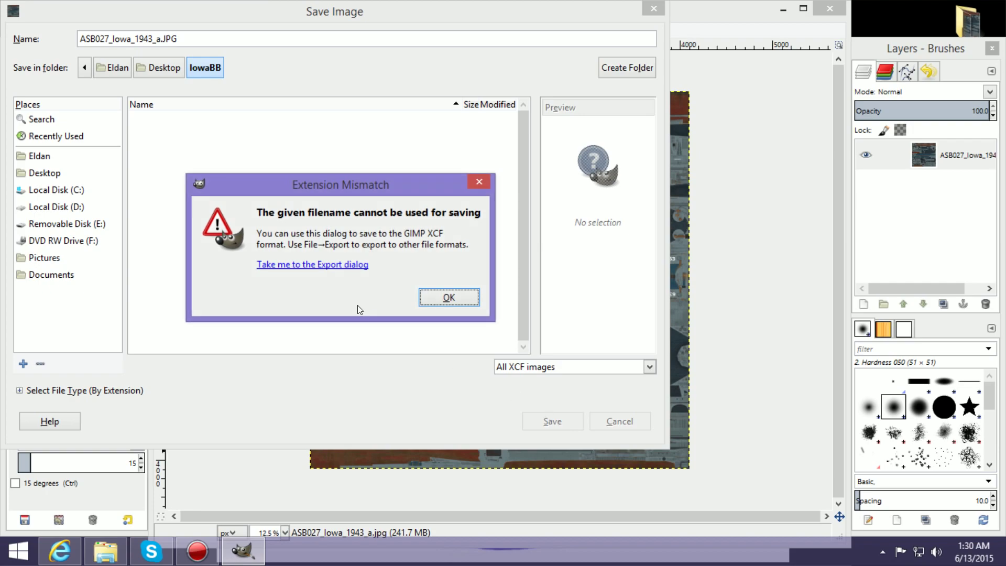
Export the rotated texture over ASB027_Iowa_1943_a.jpg in the IowaBB folder, replacing the existing file.
{"action": "left_click", "coordinate": [350, 265]}
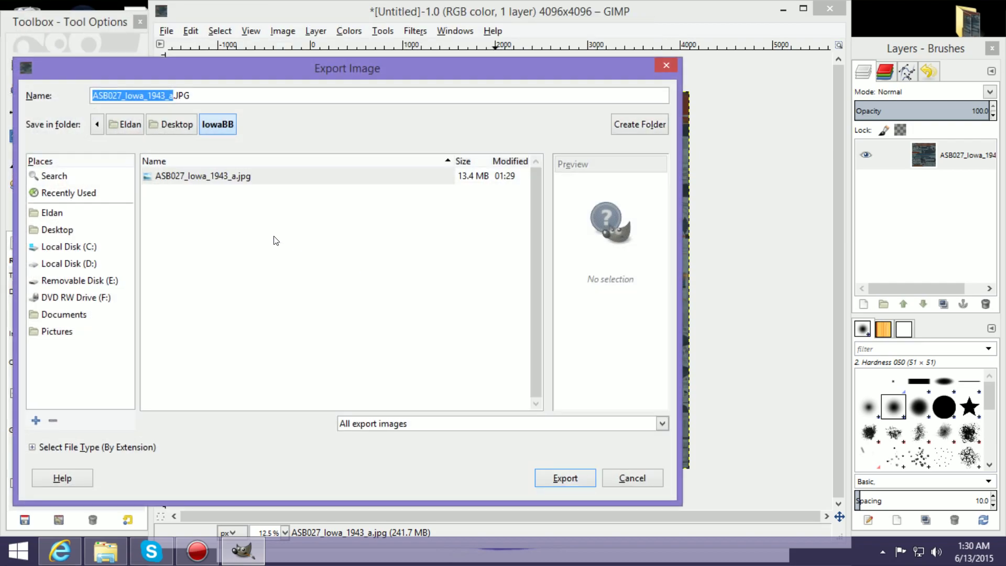
{"action": "double_click", "coordinate": [257, 178]}
{"action": "left_click", "coordinate": [400, 349]}
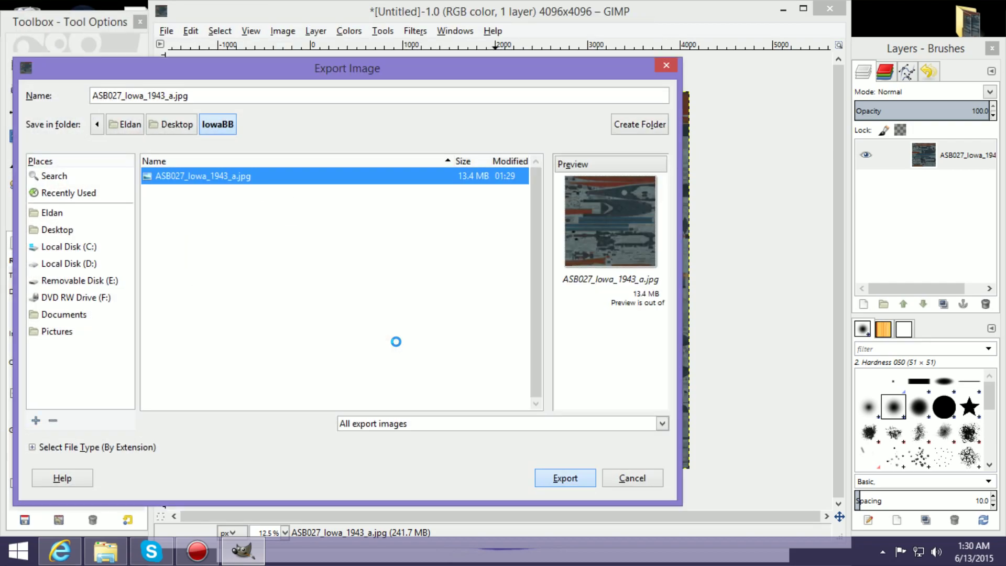
{"action": "left_click", "coordinate": [495, 371]}
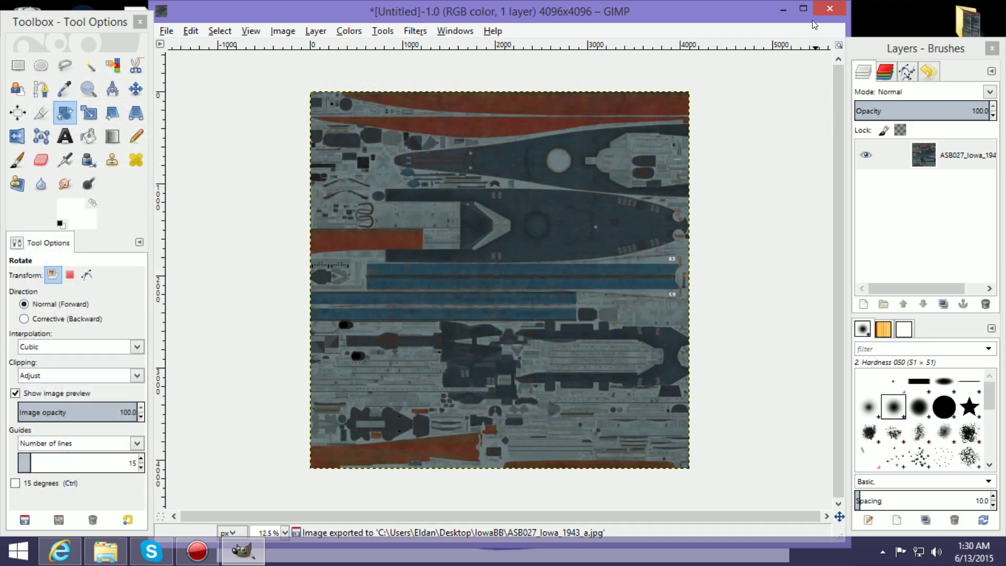
Minimize GIMP and view the exported ASB027_Iowa_1943_a JPEG from the desktop's IowaBB folder, then close the viewer and folder.
{"action": "left_click", "coordinate": [787, 9]}
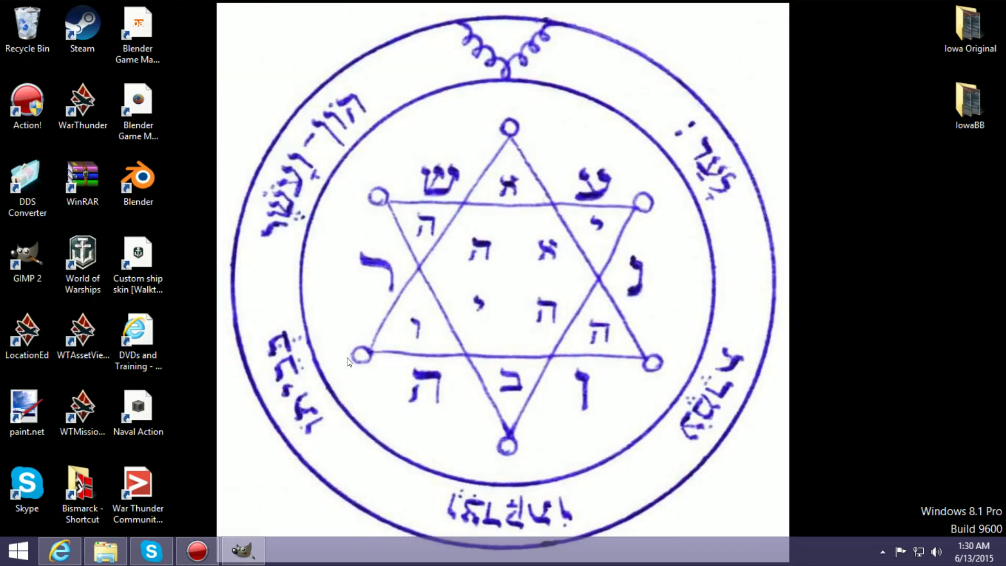
{"action": "double_click", "coordinate": [963, 113]}
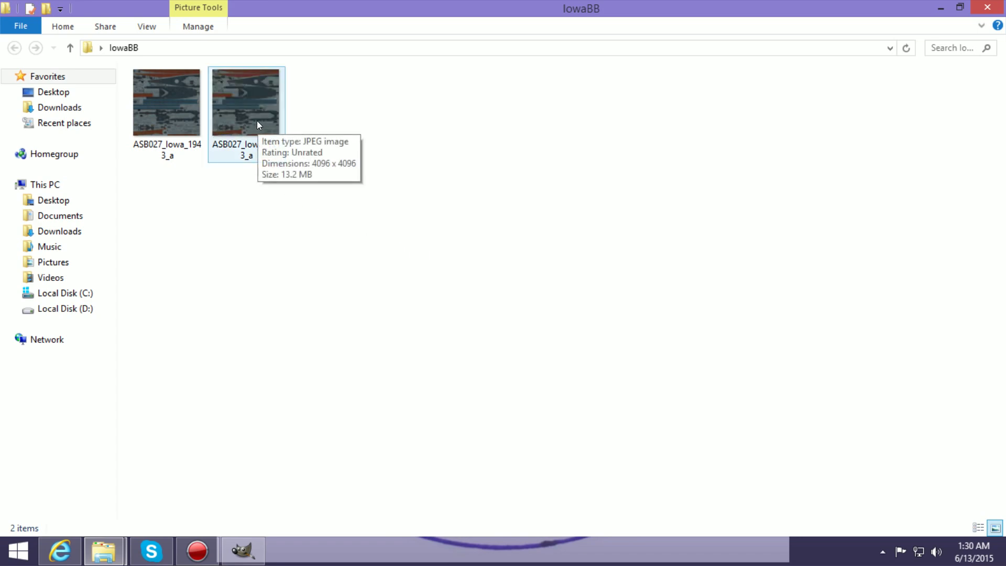
{"action": "mouse_move", "coordinate": [150, 126]}
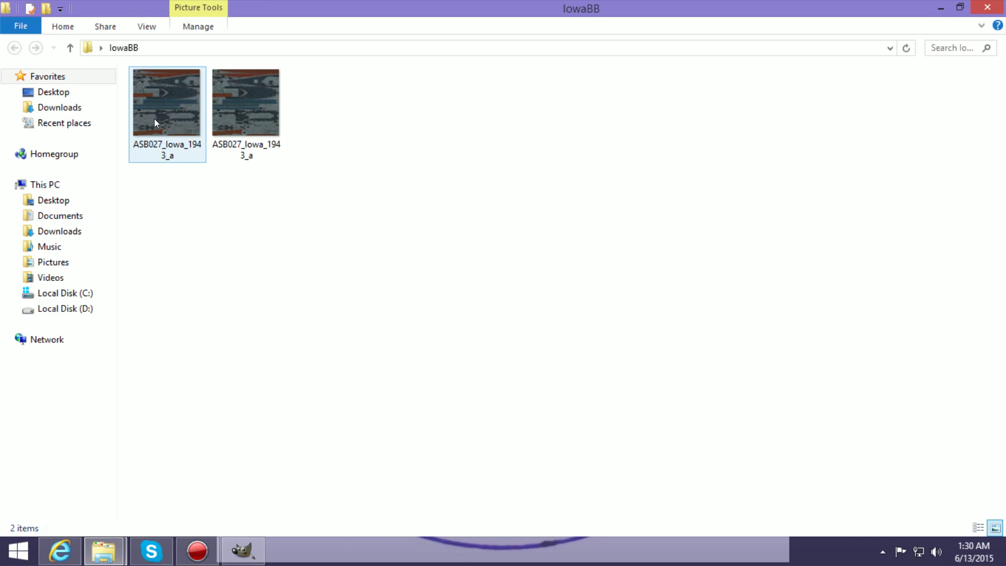
{"action": "left_click", "coordinate": [265, 107]}
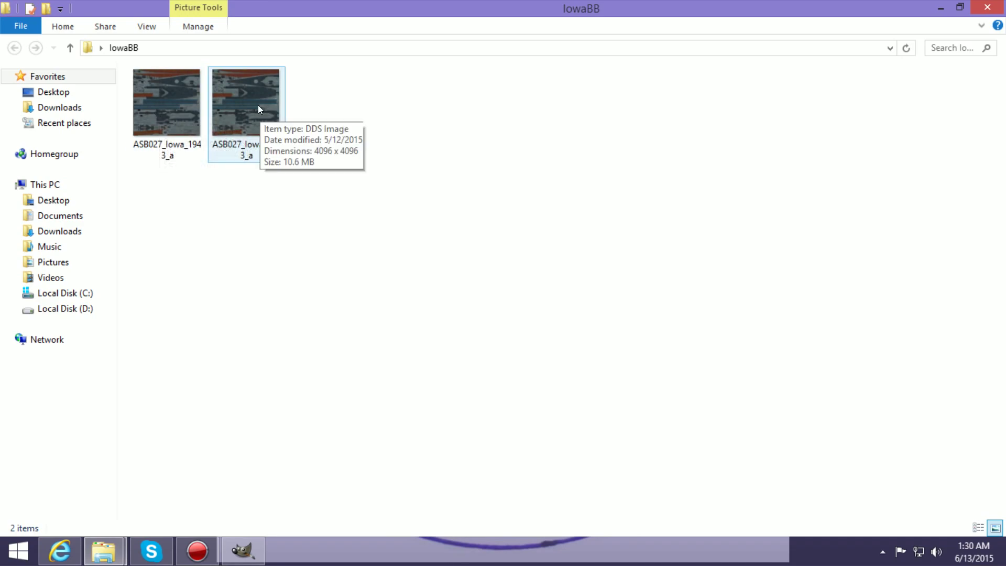
{"action": "double_click", "coordinate": [258, 109]}
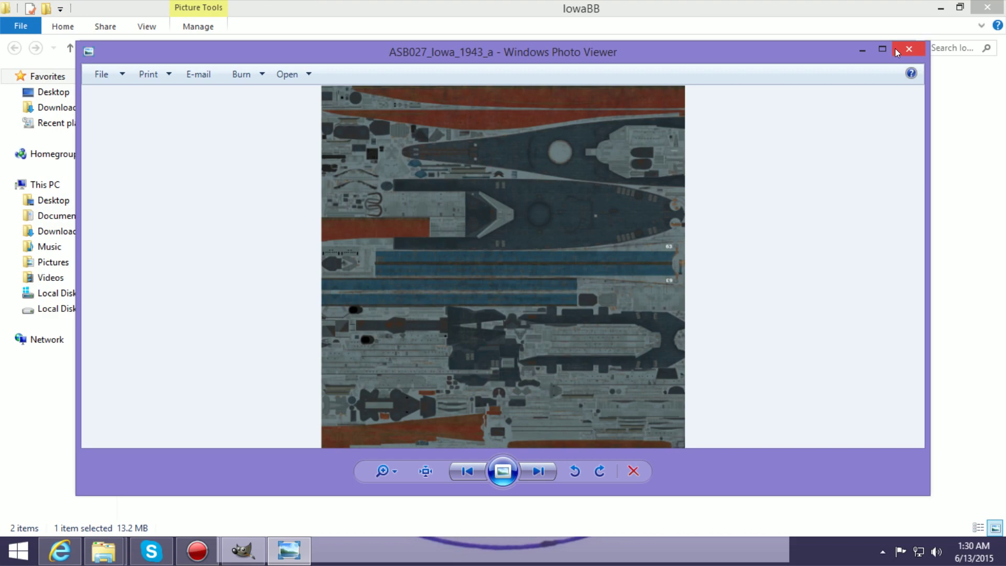
{"action": "left_click", "coordinate": [909, 49]}
{"action": "left_click", "coordinate": [987, 8]}
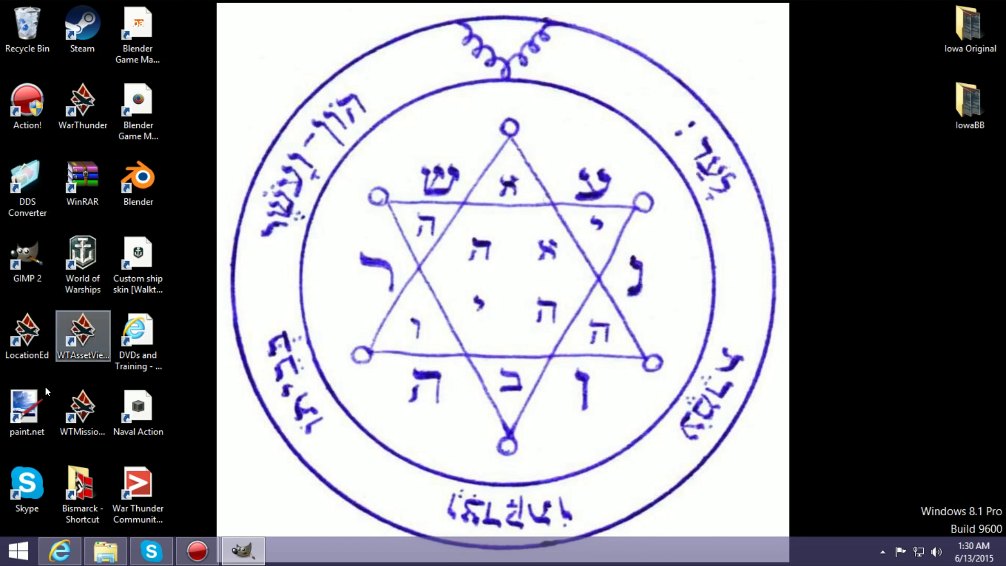
Launch paint.net and open the JPEG version of ASB027_Iowa_1943_a from the IowaBB folder.
{"action": "double_click", "coordinate": [23, 416]}
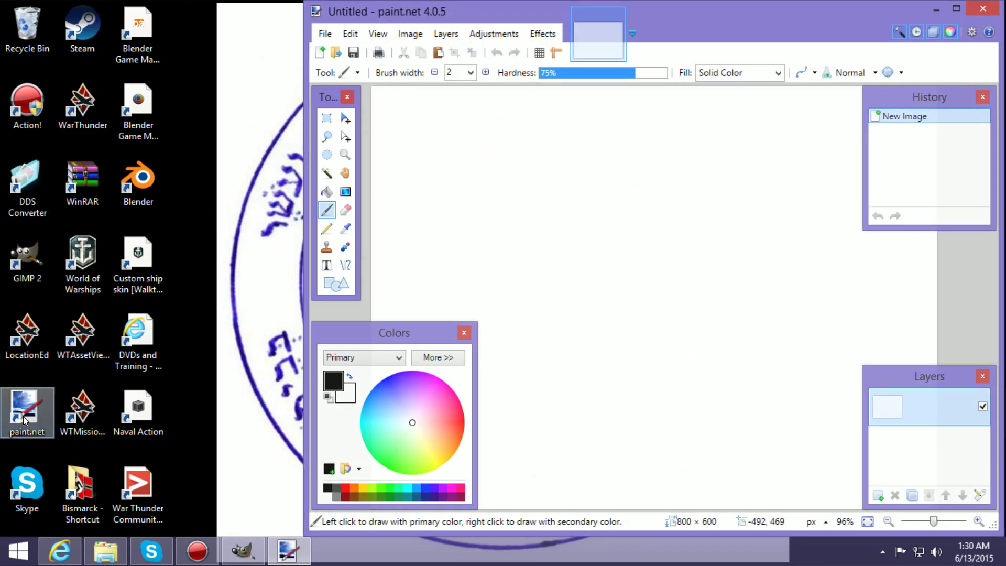
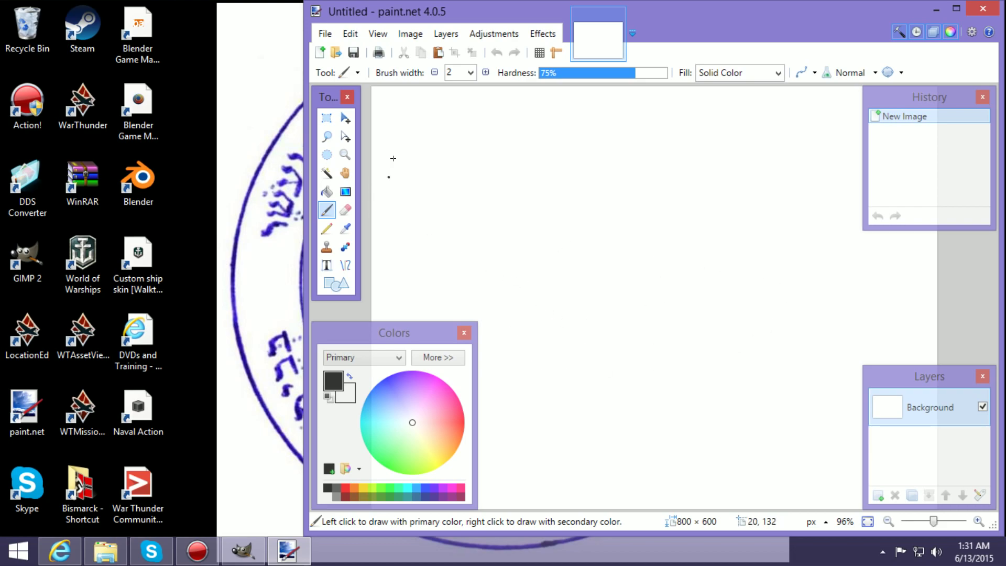
{"action": "left_click", "coordinate": [330, 38]}
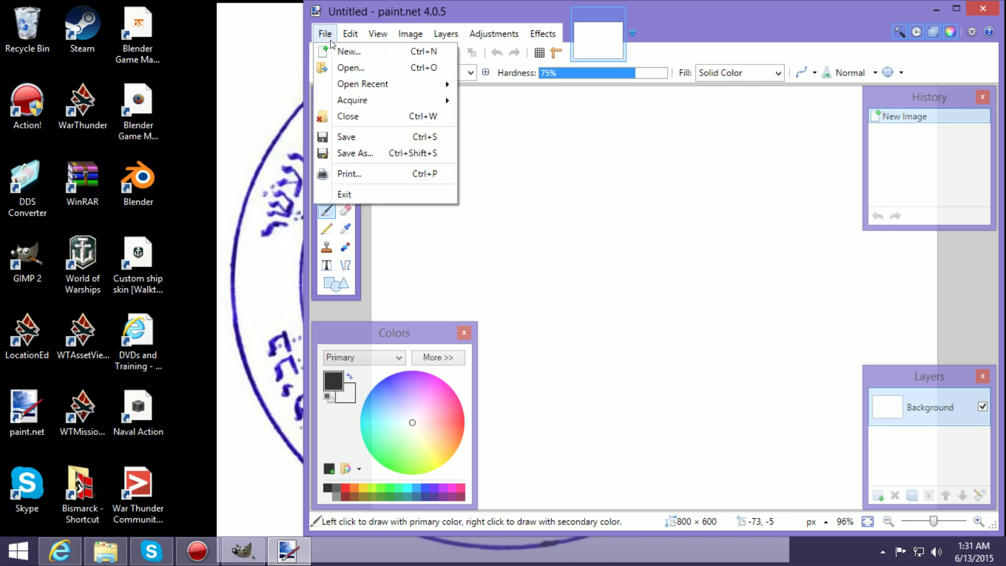
{"action": "left_click", "coordinate": [338, 67]}
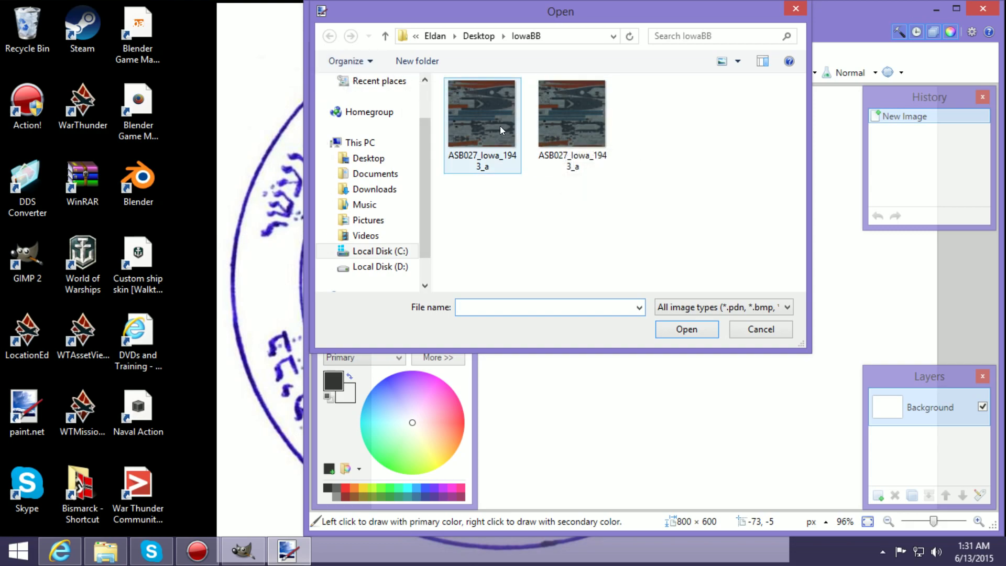
{"action": "double_click", "coordinate": [560, 128]}
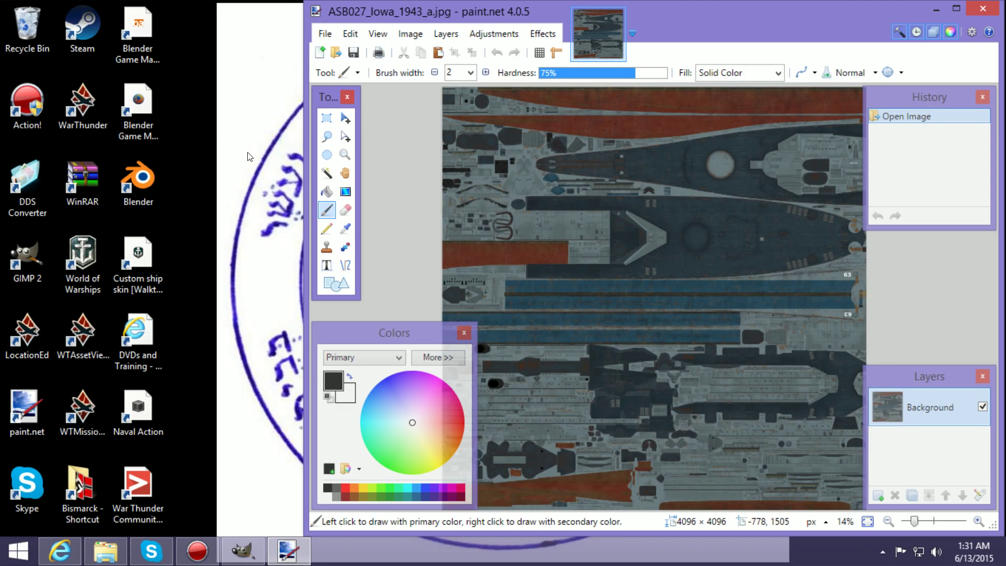
Save the image as a DirectDraw Surface (DDS) file named ASB027_Iowa_1943_a, replacing the existing one, with DXT1, Cluster fit and Perceptual settings.
{"action": "left_click", "coordinate": [324, 35]}
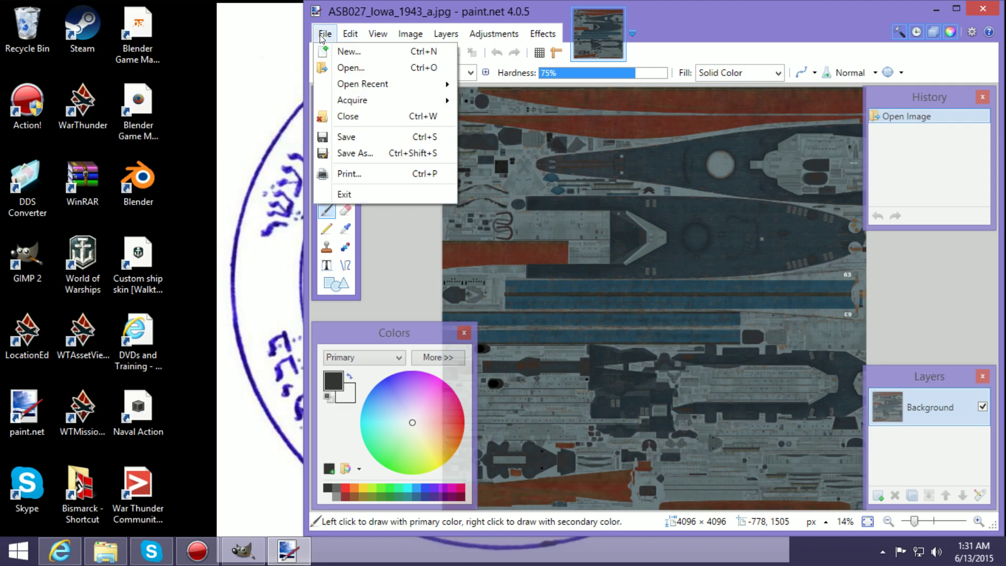
{"action": "left_click", "coordinate": [365, 152]}
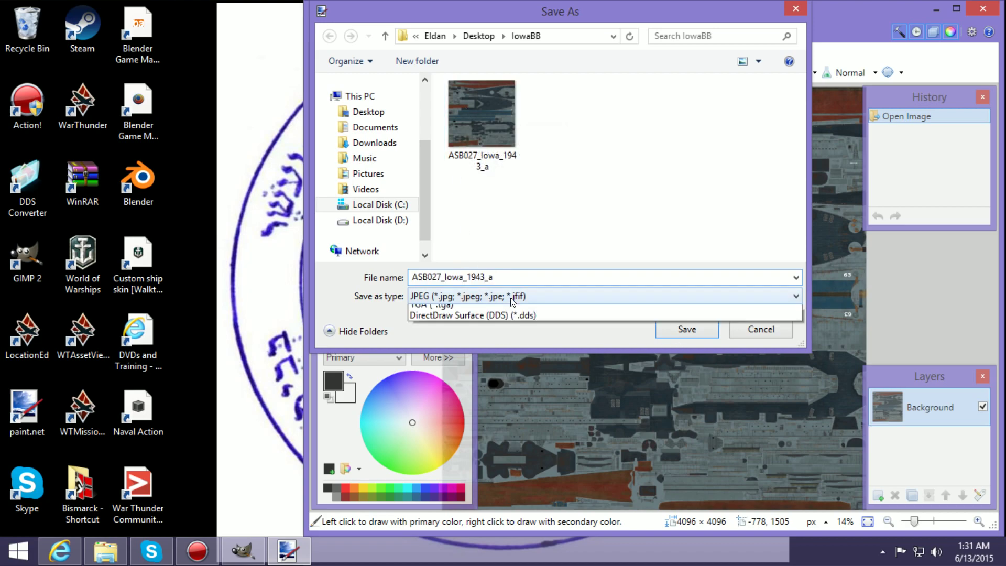
{"action": "left_click", "coordinate": [511, 298]}
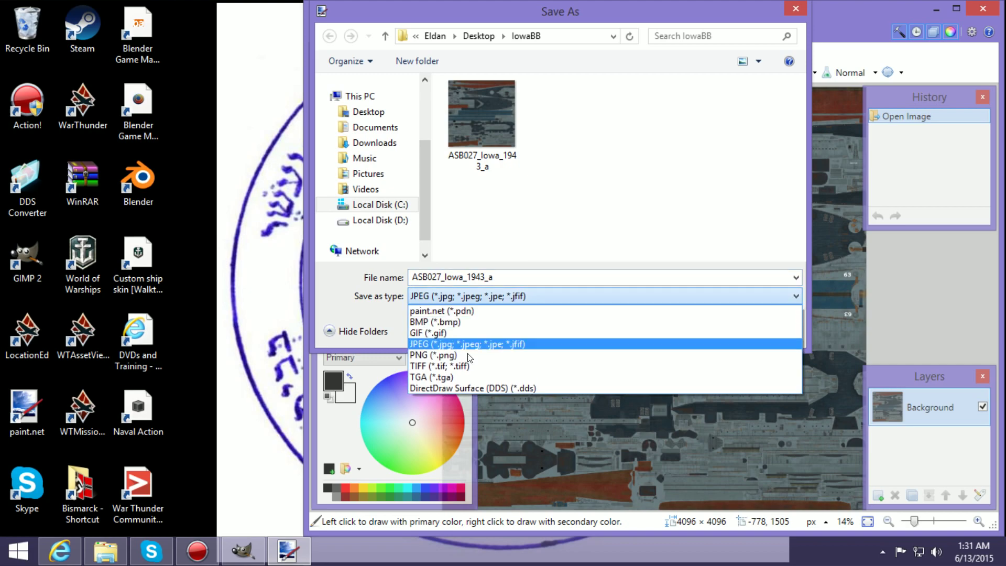
{"action": "left_click", "coordinate": [468, 388]}
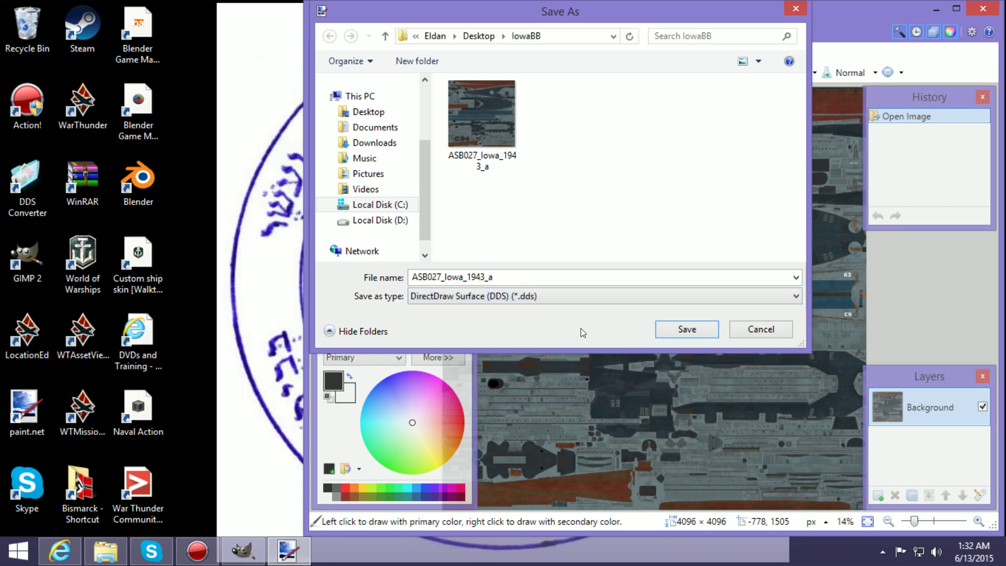
{"action": "left_click", "coordinate": [696, 334]}
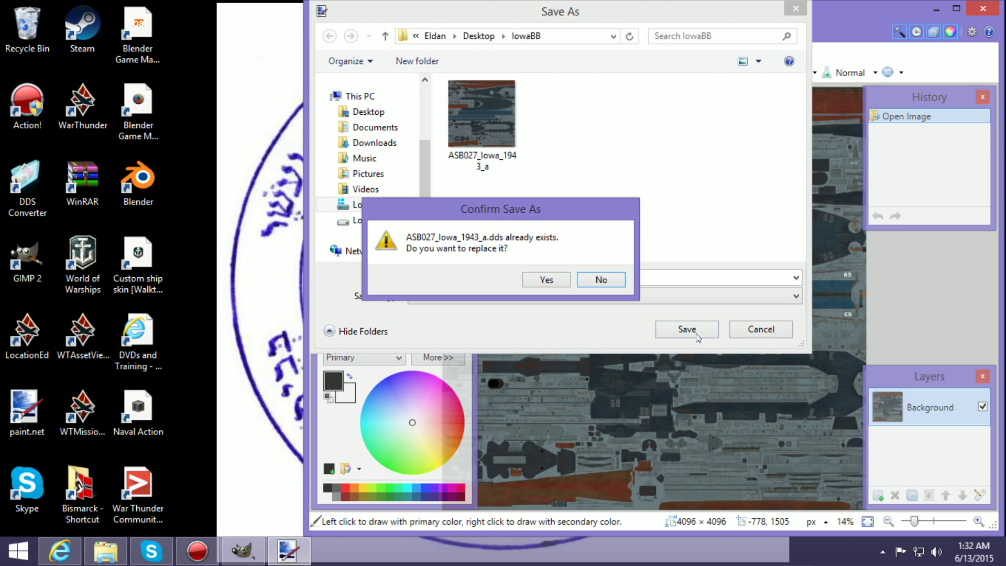
{"action": "left_click", "coordinate": [547, 280]}
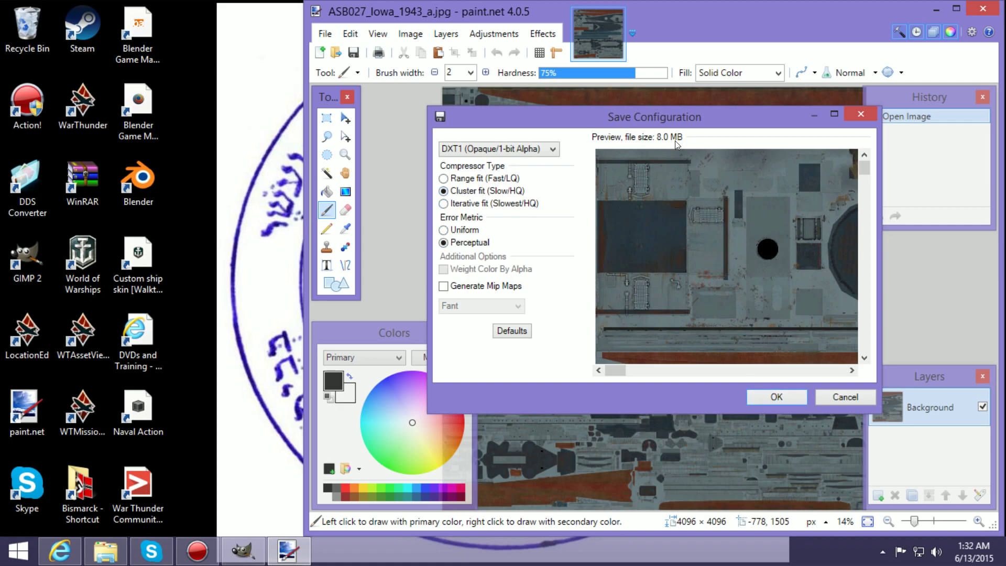
{"action": "left_click", "coordinate": [777, 397]}
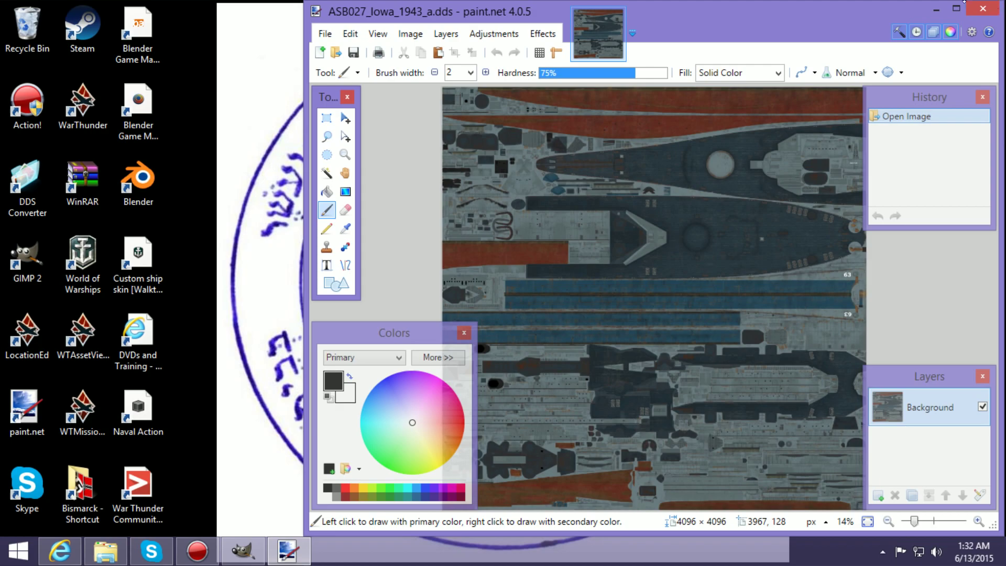
Minimize paint.net and check both the JPEG and DDS versions of the texture in the IowaBB folder.
{"action": "left_click", "coordinate": [937, 9]}
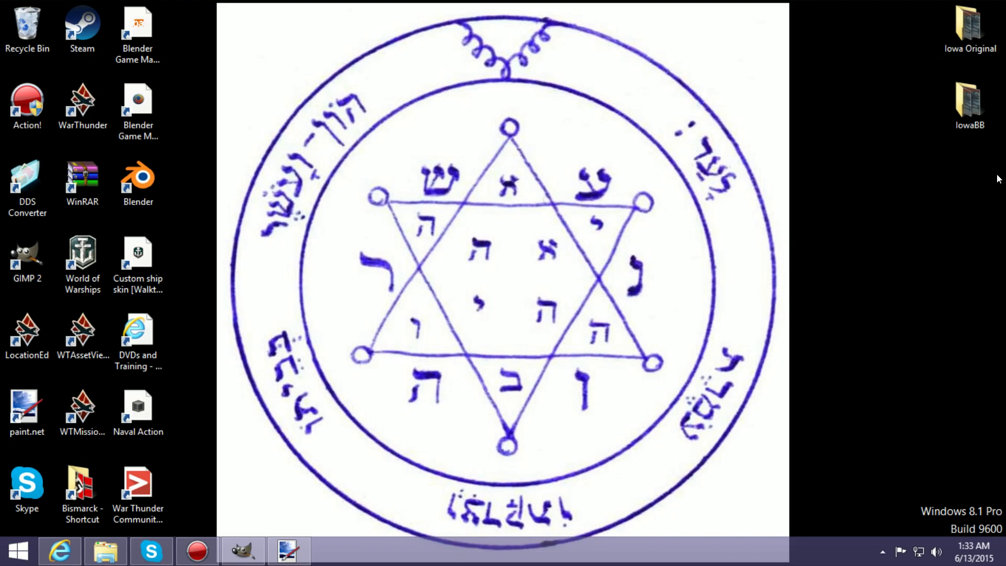
{"action": "double_click", "coordinate": [976, 110]}
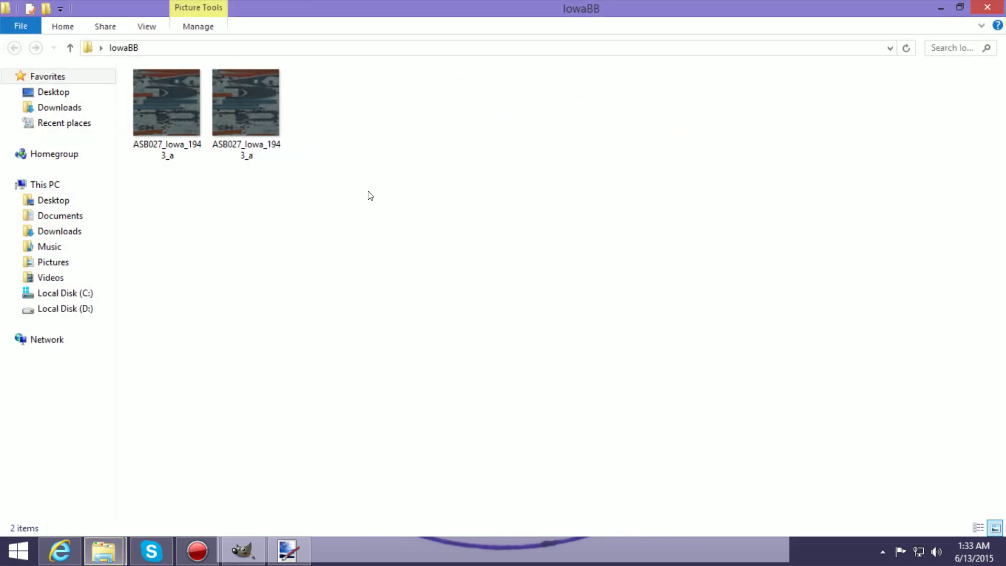
{"action": "left_click", "coordinate": [178, 151]}
{"action": "left_click", "coordinate": [241, 119]}
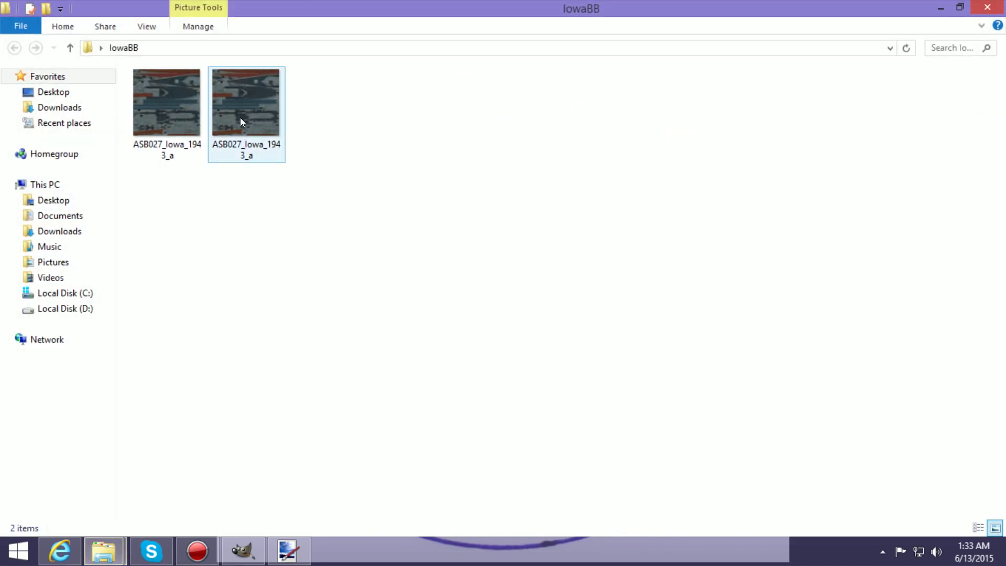
{"action": "double_click", "coordinate": [240, 119]}
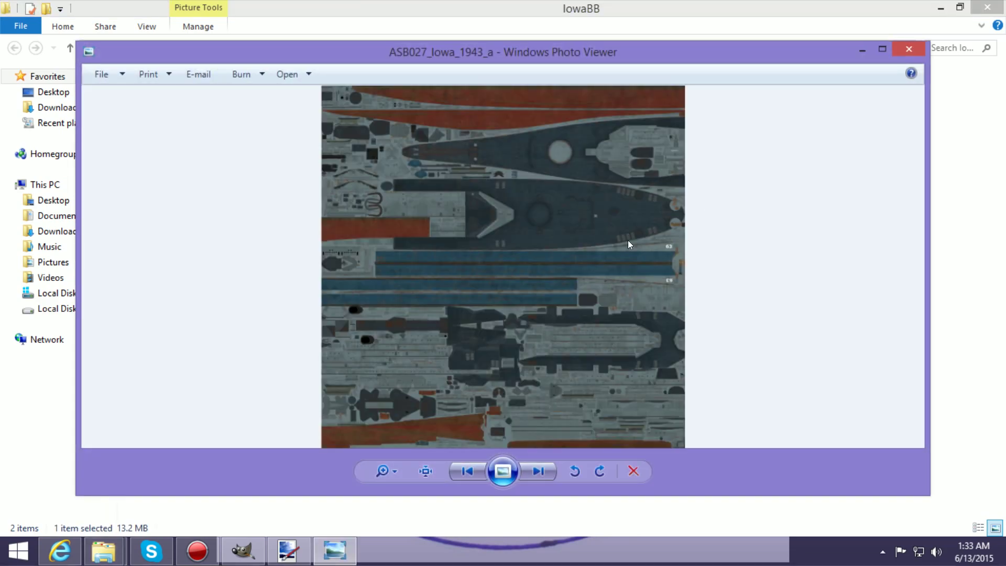
{"action": "left_click", "coordinate": [907, 50]}
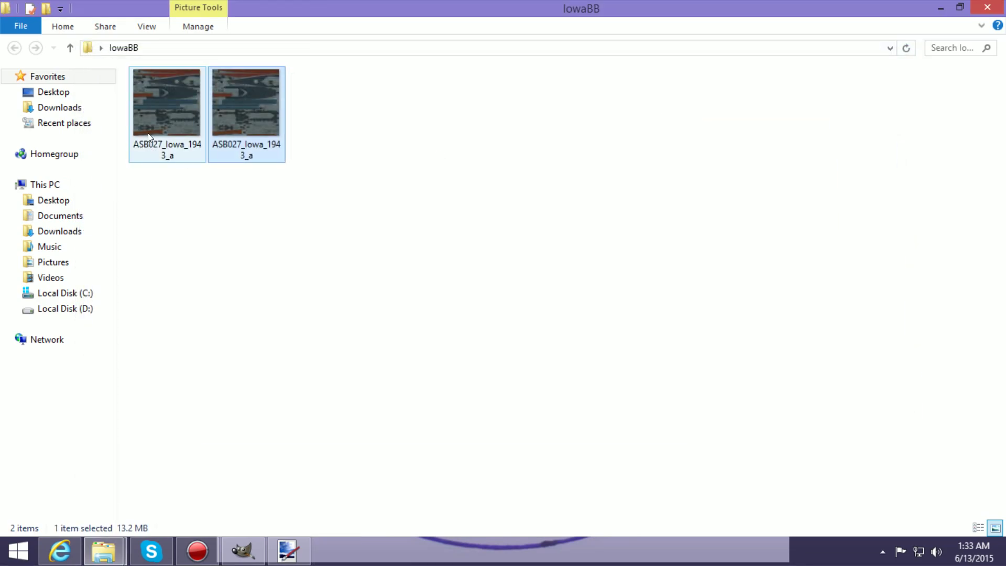
{"action": "double_click", "coordinate": [160, 110]}
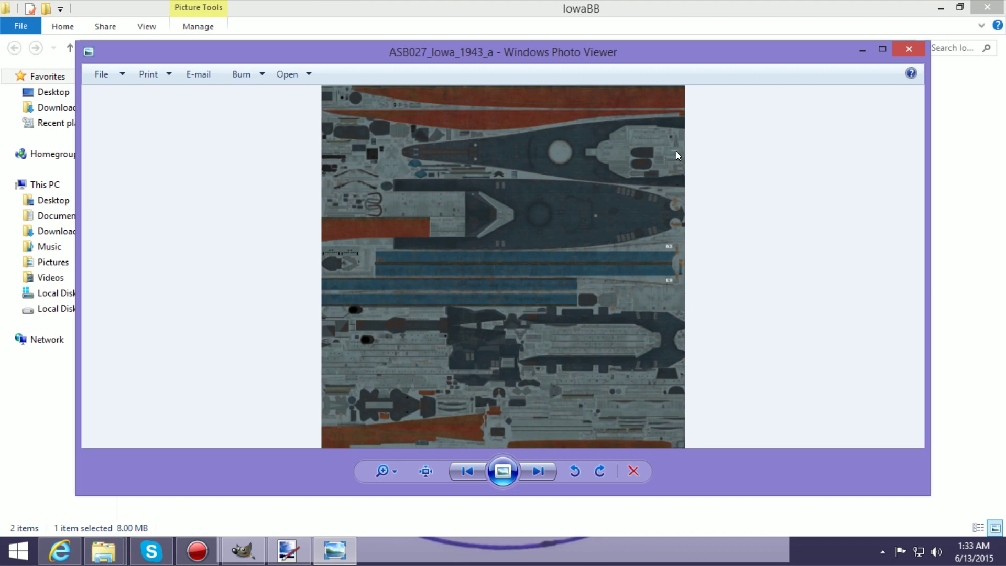
{"action": "left_click", "coordinate": [911, 49]}
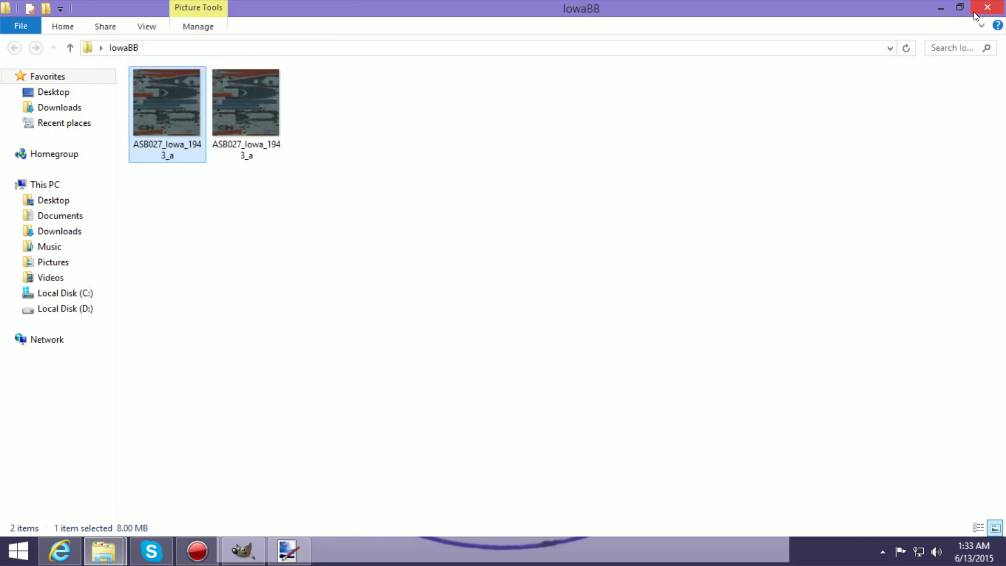
{"action": "left_click", "coordinate": [976, 13]}
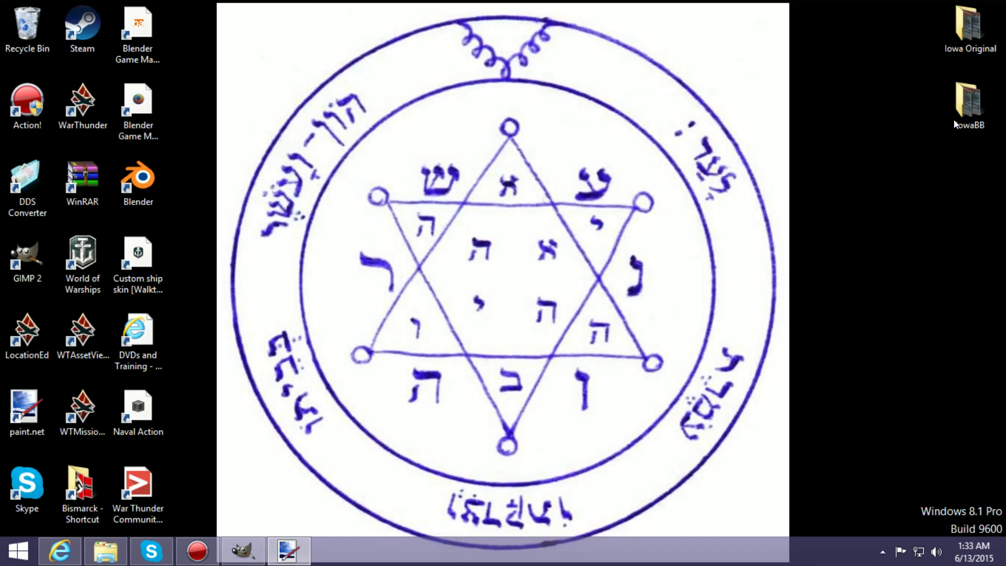
View the original ASB027_Iowa_1943_a texture in the desktop's Iowa Original folder, then close the viewer and folder.
{"action": "double_click", "coordinate": [969, 22]}
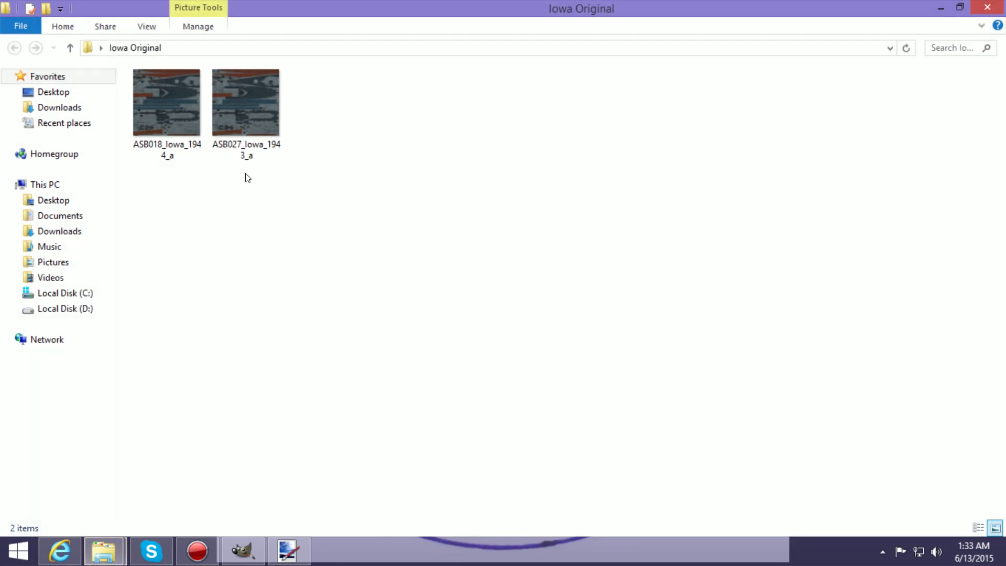
{"action": "double_click", "coordinate": [241, 111]}
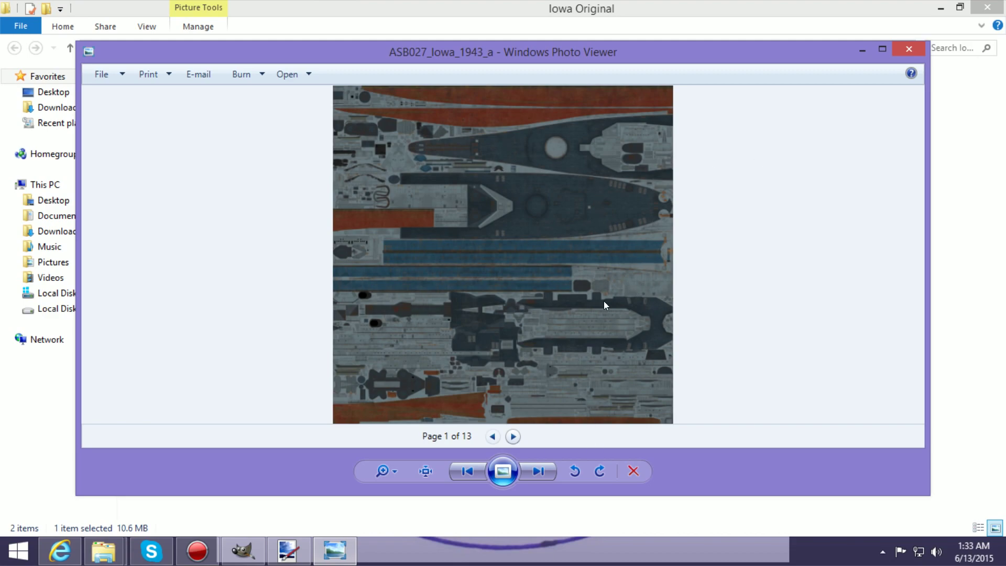
{"action": "left_click", "coordinate": [911, 51]}
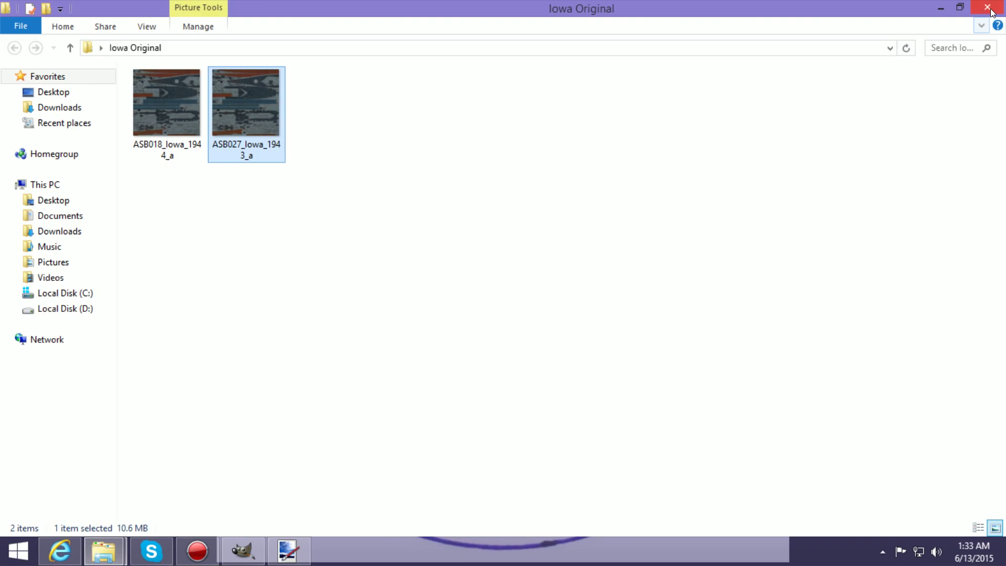
{"action": "left_click", "coordinate": [989, 8]}
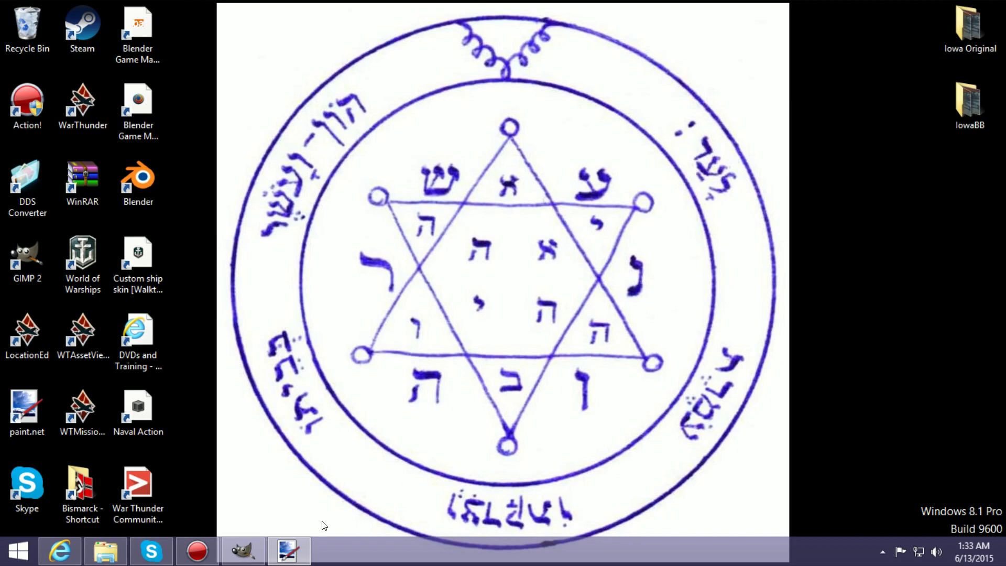
Copy the DDS version of ASB027_Iowa_1943_a from the desktop's IowaBB folder and close that folder.
{"action": "left_click", "coordinate": [121, 555]}
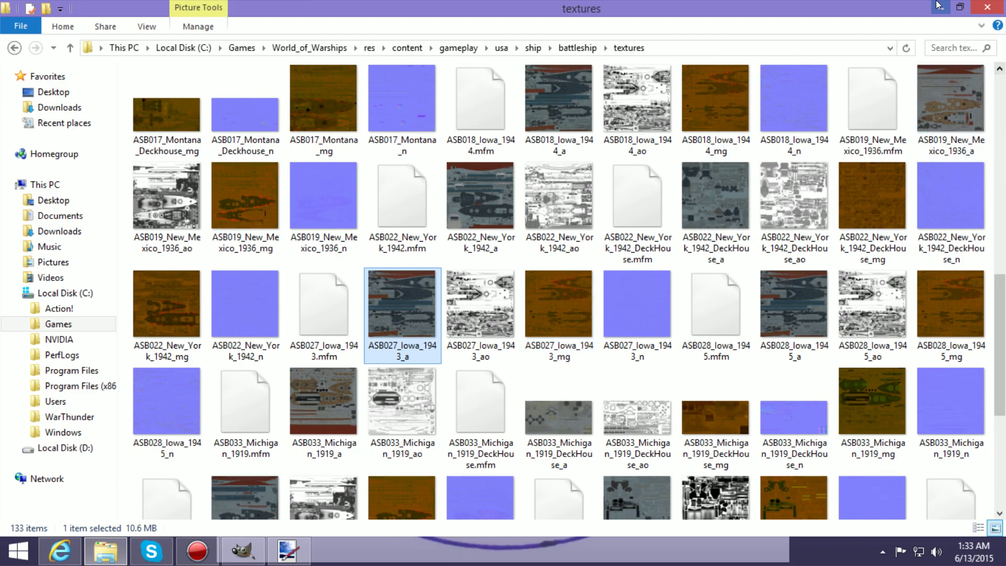
{"action": "left_click", "coordinate": [939, 8]}
{"action": "double_click", "coordinate": [968, 108]}
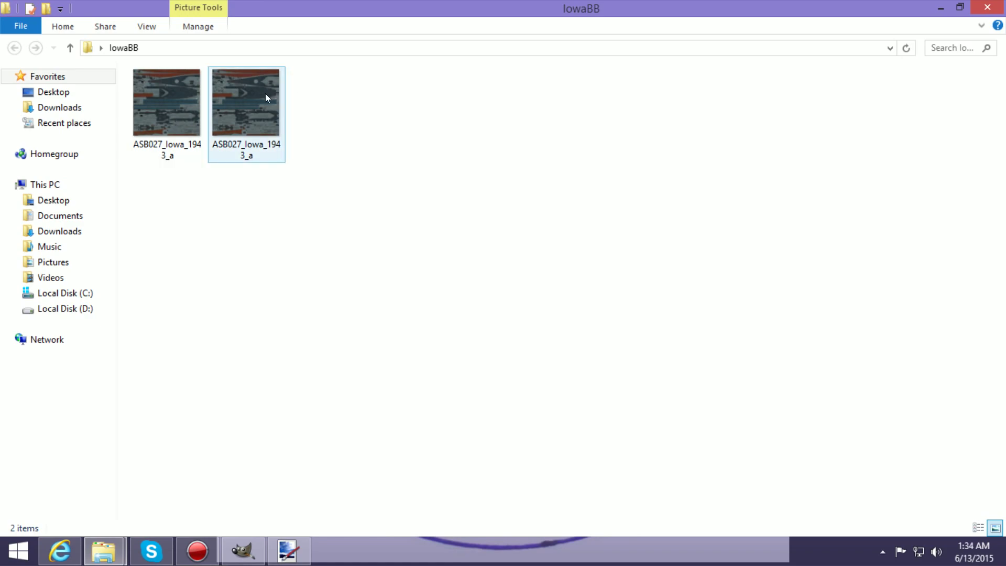
{"action": "right_click", "coordinate": [184, 104]}
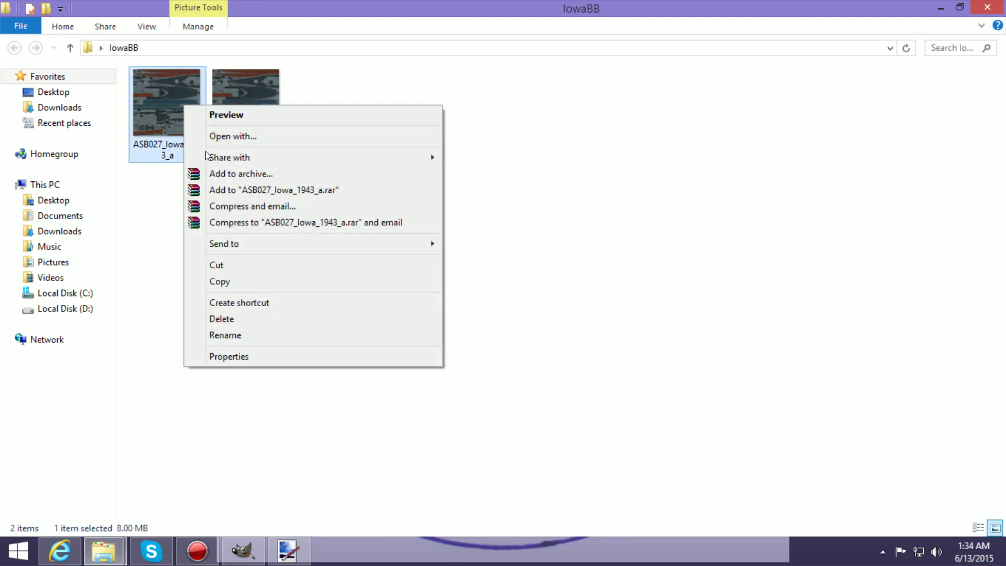
{"action": "left_click", "coordinate": [220, 281]}
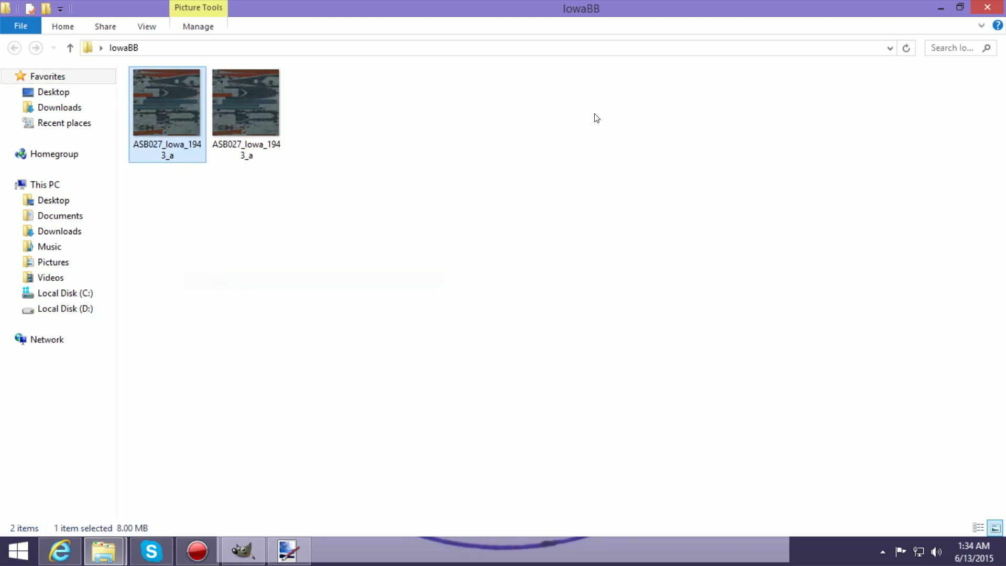
{"action": "left_click", "coordinate": [987, 7]}
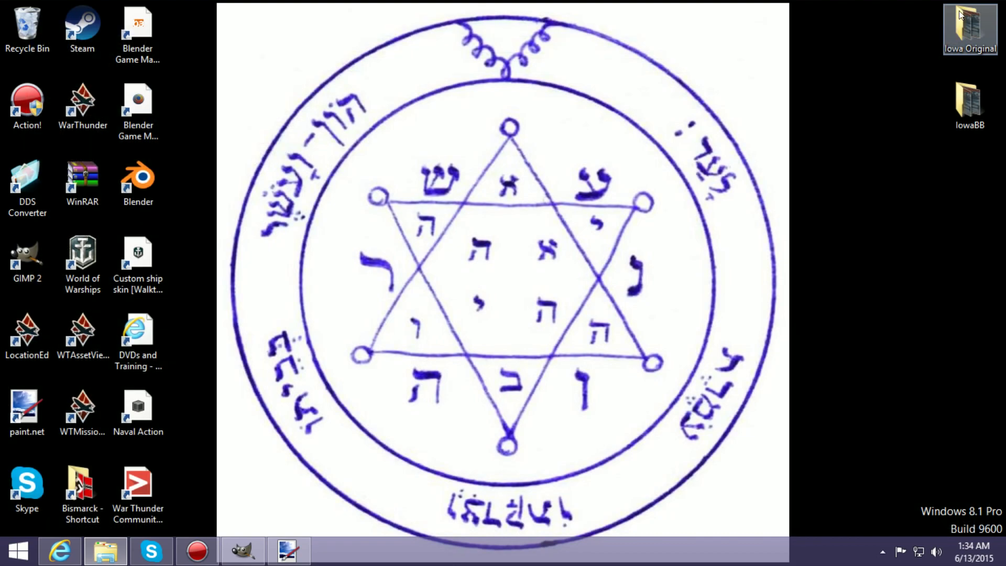
Paste the copied ASB027_Iowa_1943_a.dds into the game's usa/ship/battleship/textures folder, replacing the existing file.
{"action": "left_click", "coordinate": [105, 550]}
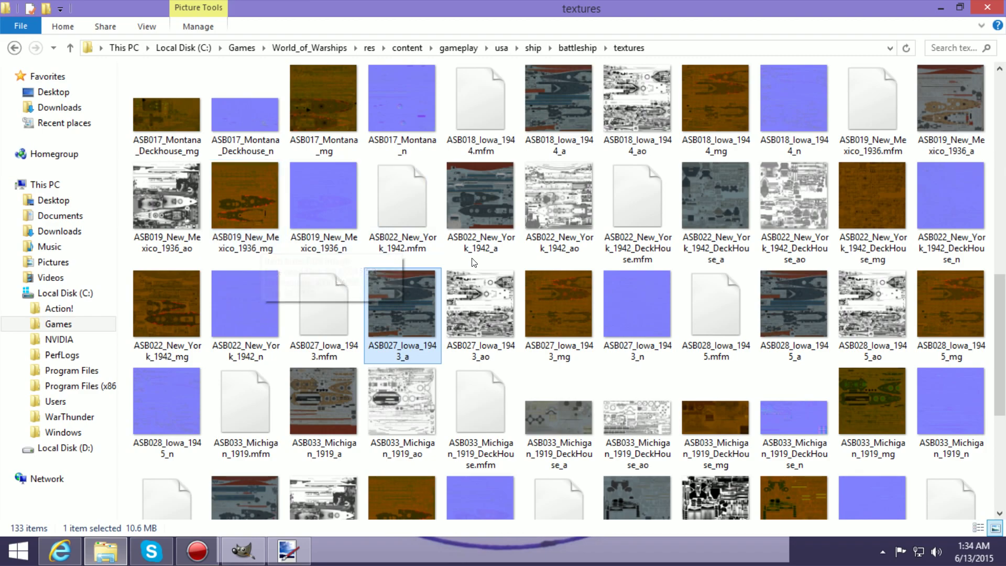
{"action": "scroll", "coordinate": [409, 425], "scroll_direction": "down", "scroll_amount": 5}
{"action": "right_click", "coordinate": [325, 452]}
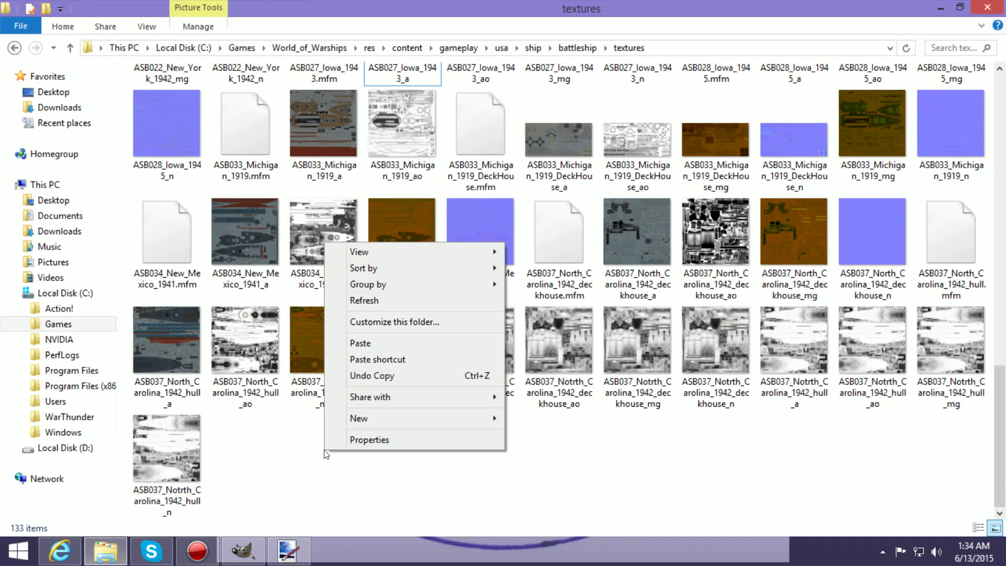
{"action": "left_click", "coordinate": [379, 344]}
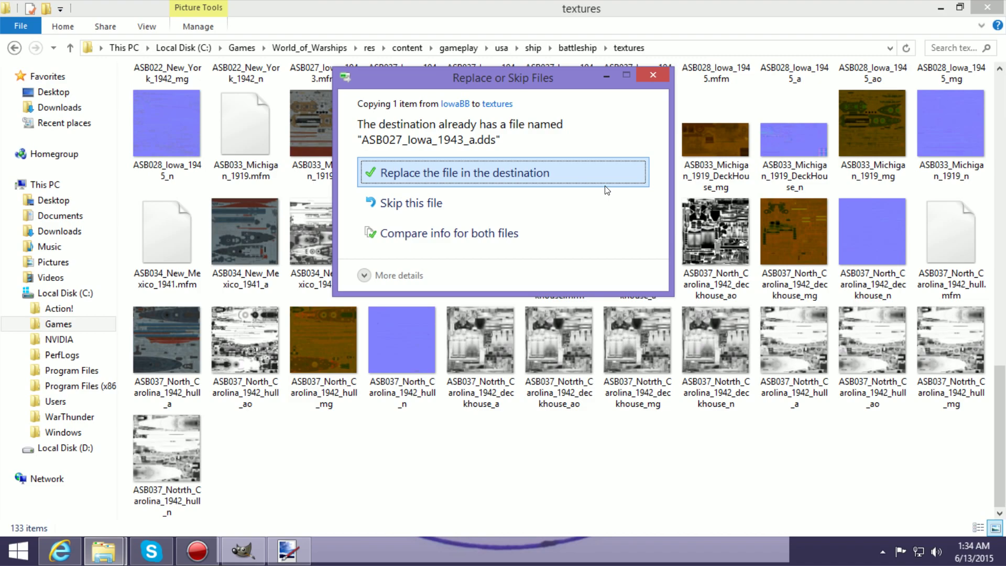
{"action": "left_click", "coordinate": [558, 170]}
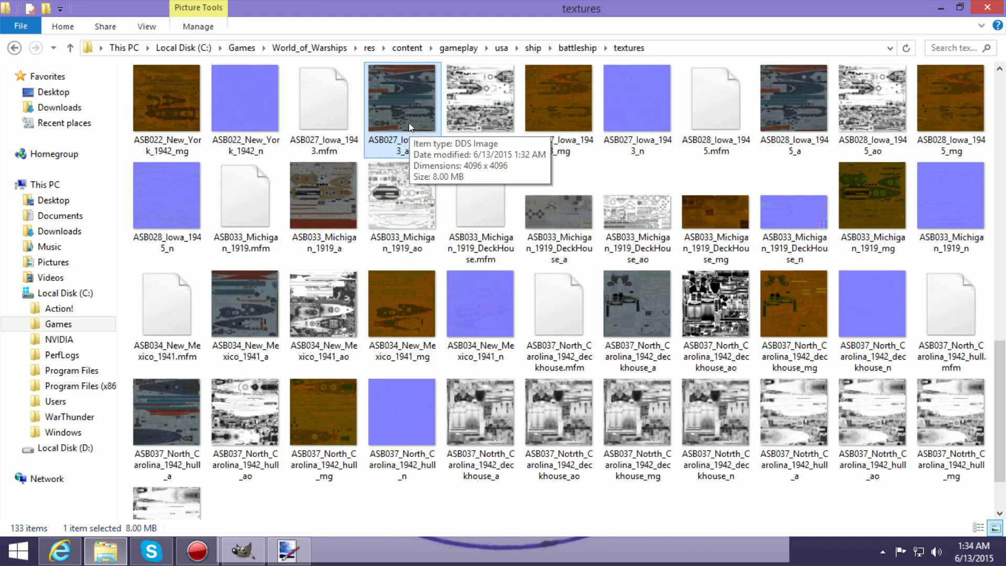
View the pasted ASB027_Iowa_1943_a texture in the game's textures folder to check its hull numbers, then close the viewer.
{"action": "scroll", "coordinate": [414, 147], "scroll_direction": "up", "scroll_amount": 3}
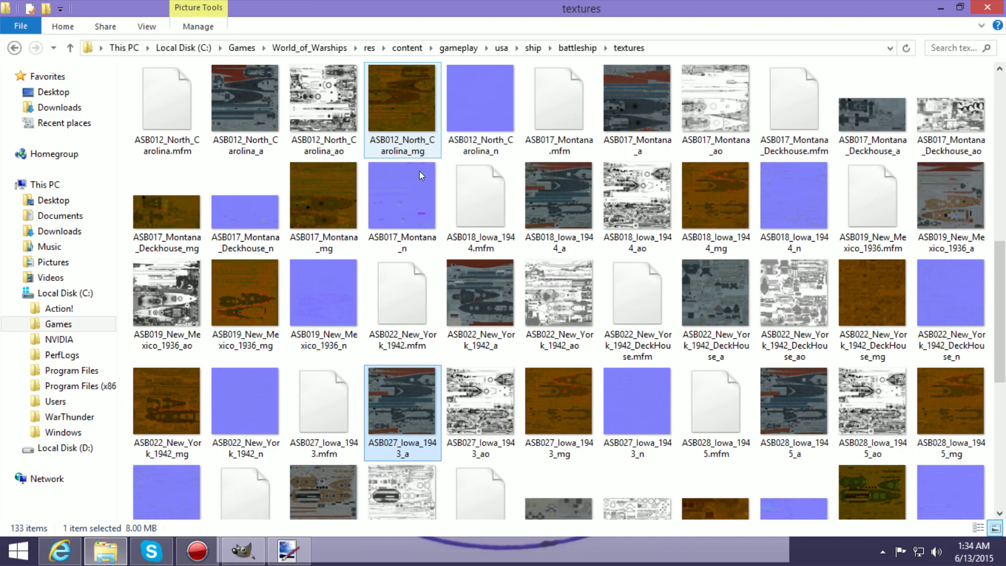
{"action": "double_click", "coordinate": [407, 405]}
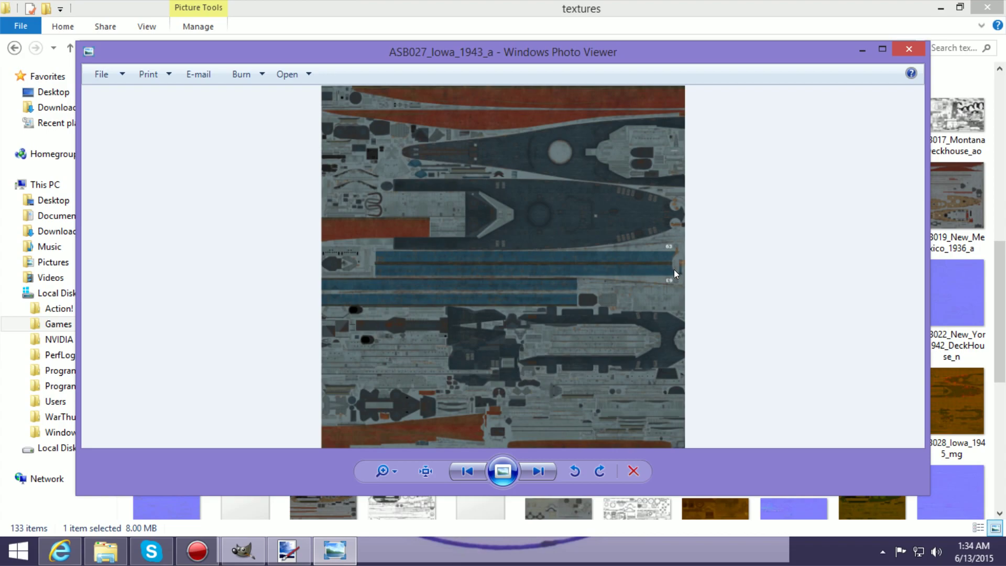
{"action": "left_click", "coordinate": [919, 48]}
{"action": "scroll", "coordinate": [490, 314], "scroll_direction": "down", "scroll_amount": 2}
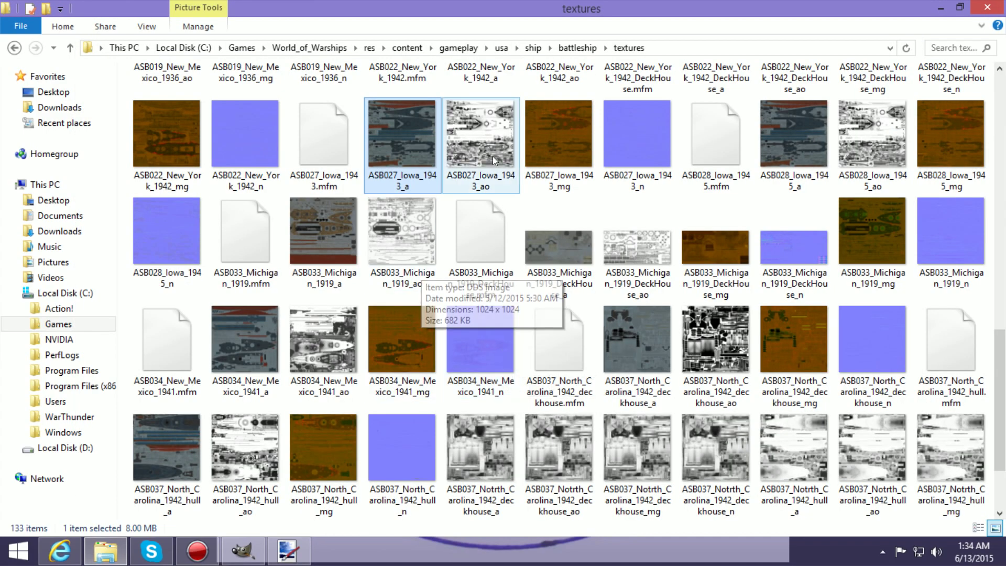
{"action": "scroll", "coordinate": [616, 176], "scroll_direction": "up", "scroll_amount": 2}
{"action": "scroll", "coordinate": [615, 172], "scroll_direction": "down", "scroll_amount": 5}
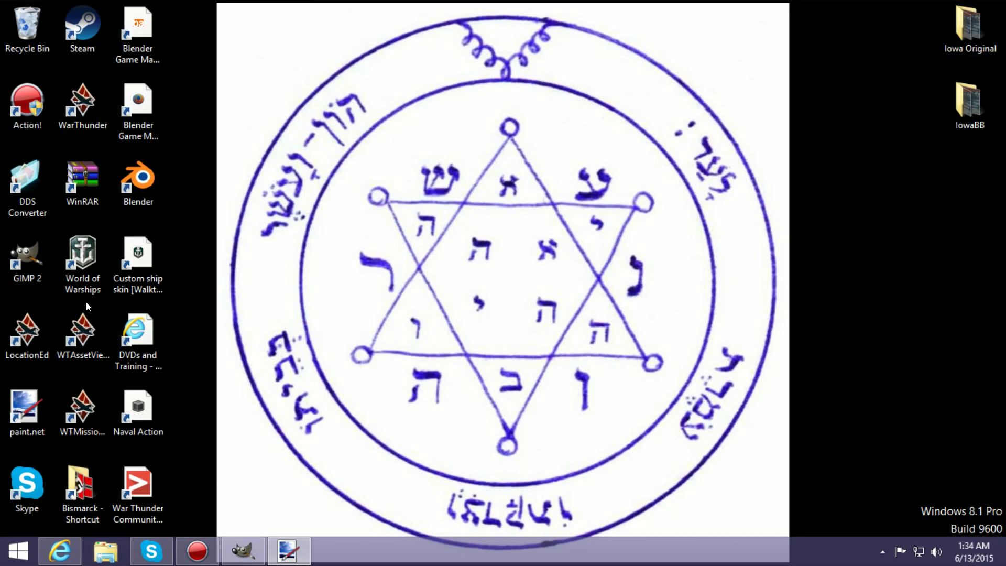
Launch World of Warships and connect to the CBT NA server with the saved login.
{"action": "double_click", "coordinate": [78, 254]}
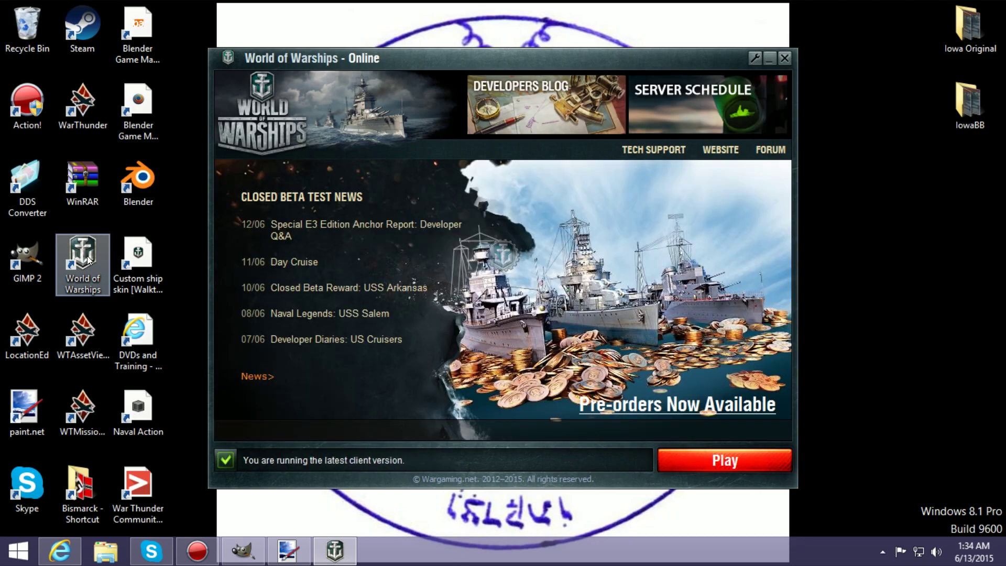
{"action": "left_click", "coordinate": [713, 462]}
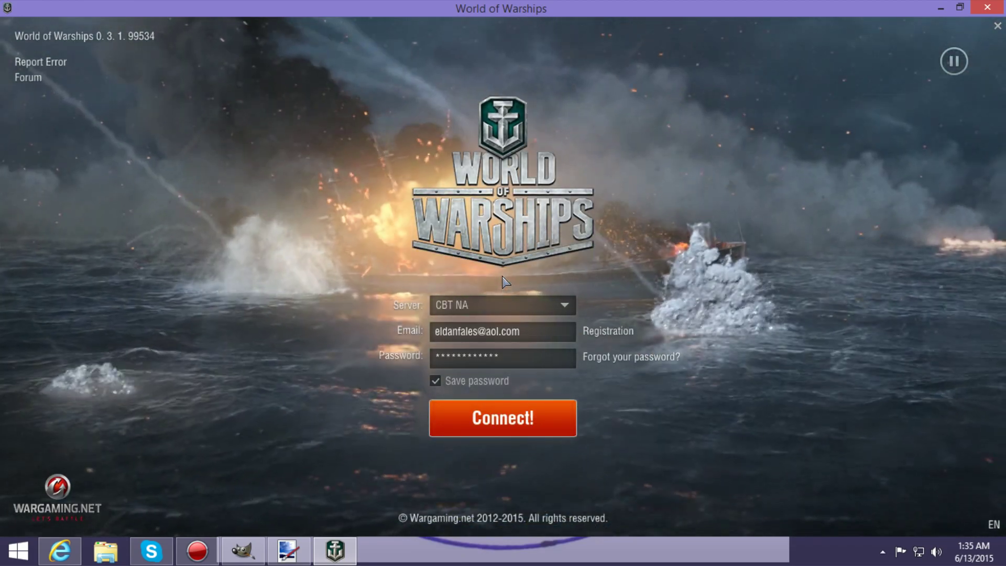
{"action": "left_click", "coordinate": [557, 429]}
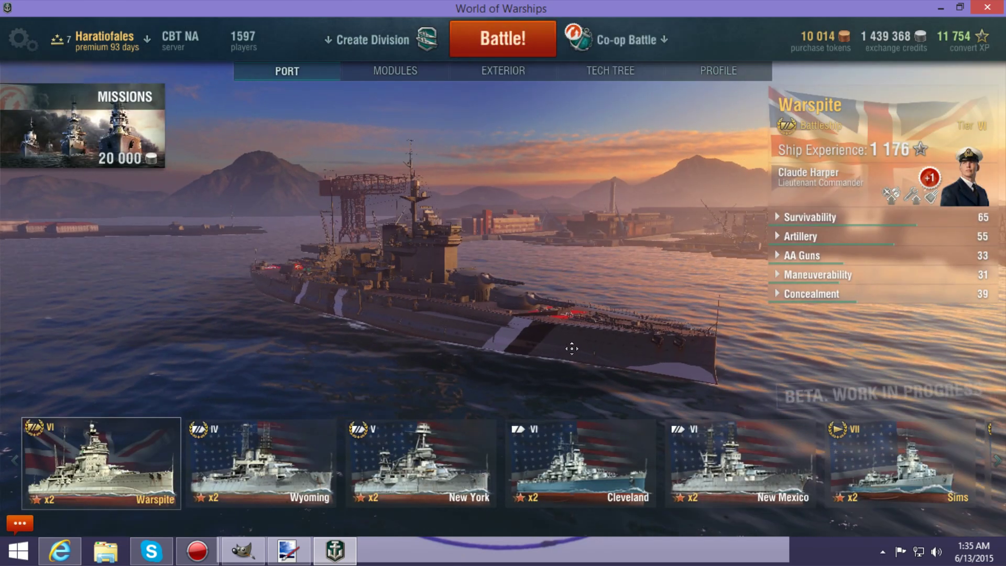
Examine the Warspite's custom skin in port from several angles, including the foredeck, stern deck, seaplane and hull stripes.
{"action": "left_click_drag", "start_coordinate": [572, 348], "coordinate": [717, 506]}
{"action": "mouse_move", "coordinate": [679, 362]}
{"action": "left_mouse_down"}
{"action": "mouse_move", "coordinate": [665, 446]}
{"action": "mouse_move", "coordinate": [814, 395]}
{"action": "mouse_move", "coordinate": [706, 384]}
{"action": "mouse_move", "coordinate": [585, 396]}
{"action": "mouse_move", "coordinate": [530, 468]}
{"action": "left_mouse_up"}
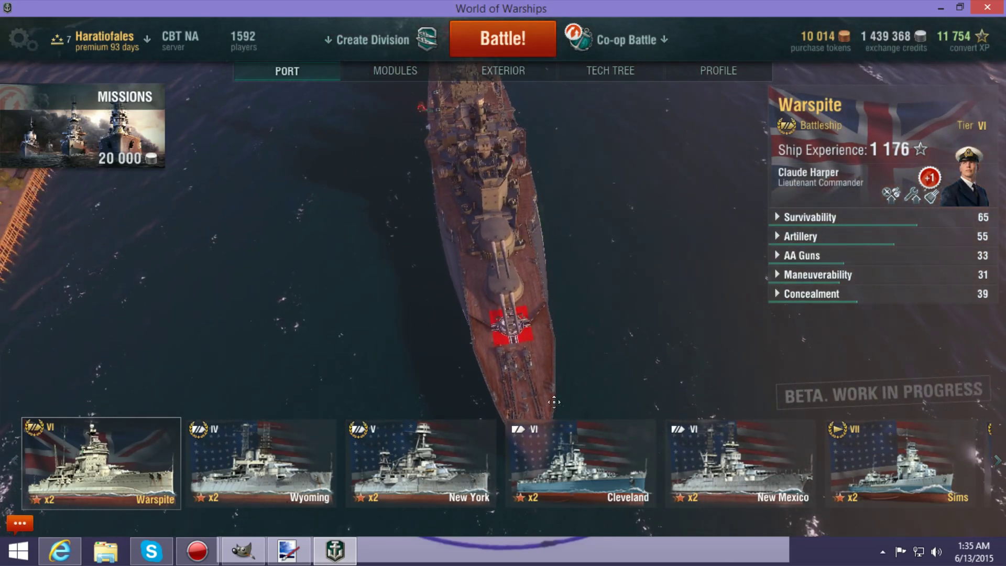
{"action": "scroll", "coordinate": [559, 386], "scroll_direction": "up", "scroll_amount": 3}
{"action": "left_click_drag", "start_coordinate": [559, 386], "coordinate": [613, 365]}
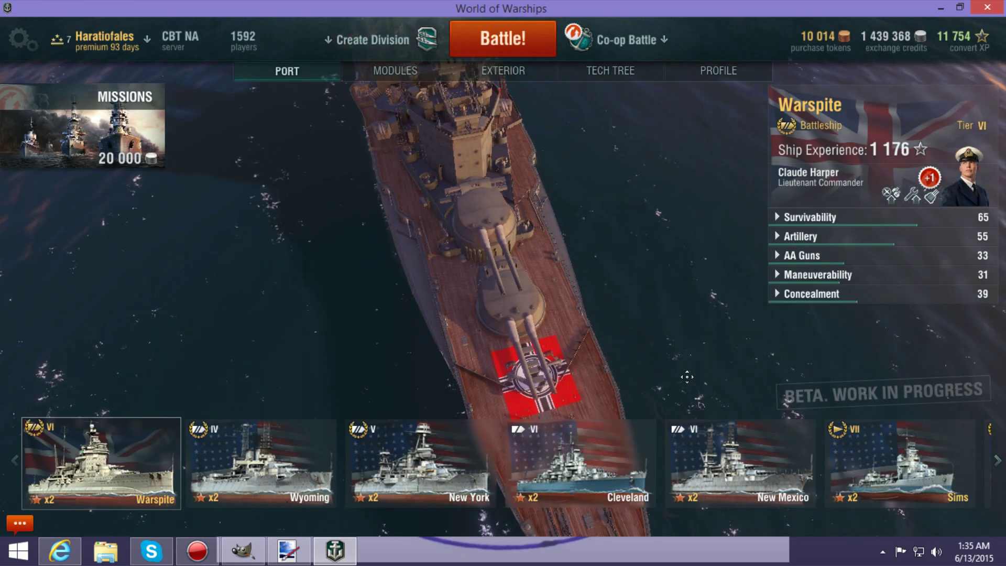
{"action": "left_click_drag", "start_coordinate": [790, 377], "coordinate": [578, 365]}
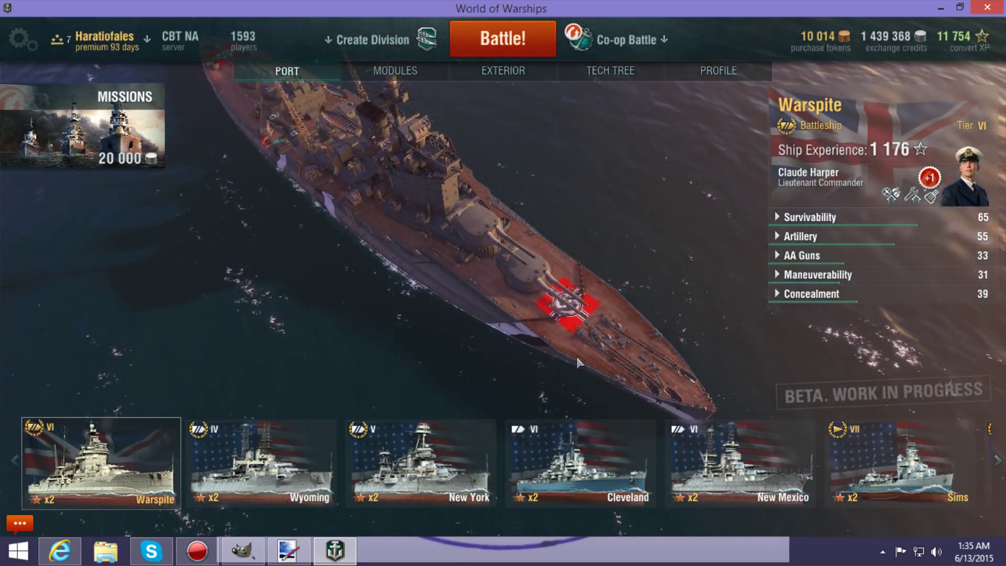
{"action": "left_click_drag", "start_coordinate": [545, 327], "coordinate": [843, 327]}
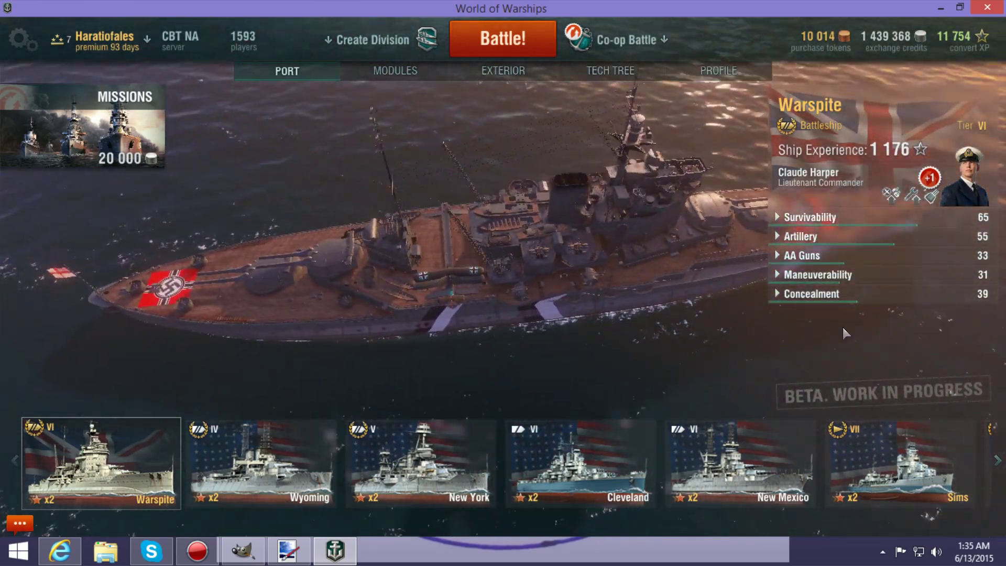
{"action": "scroll", "coordinate": [702, 332], "scroll_direction": "up", "scroll_amount": 5}
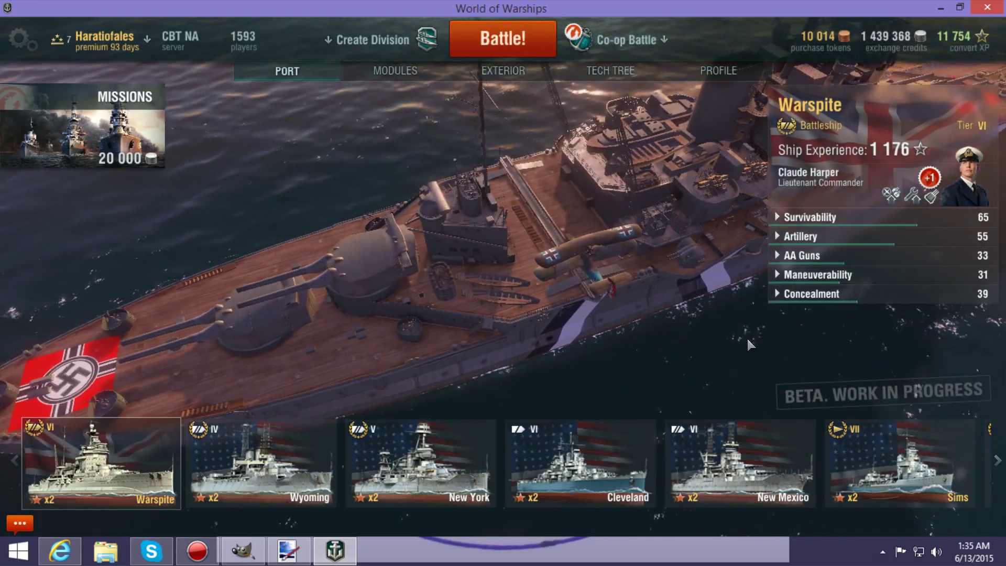
{"action": "scroll", "coordinate": [744, 335], "scroll_direction": "down", "scroll_amount": 3}
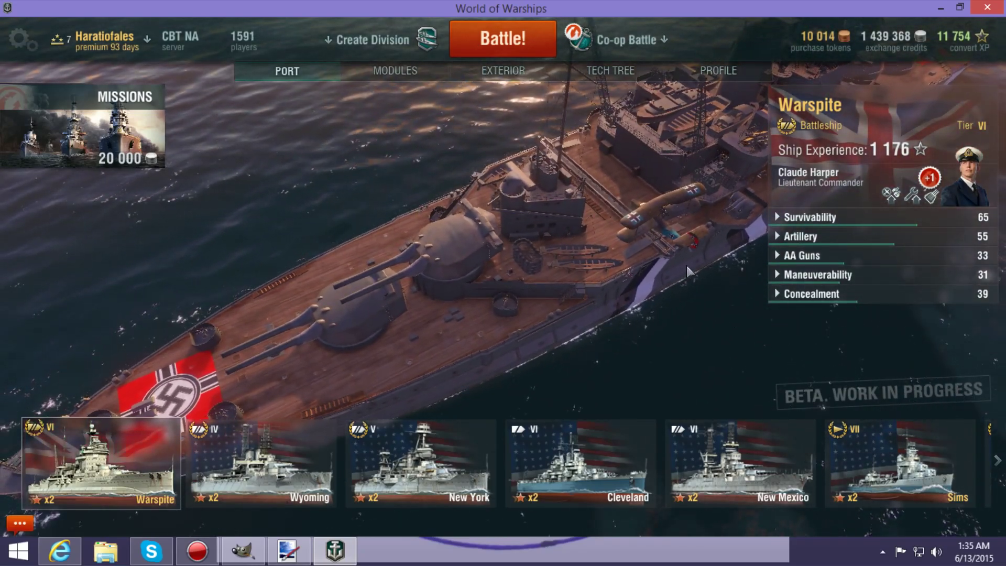
{"action": "left_click_drag", "start_coordinate": [687, 266], "coordinate": [669, 83]}
{"action": "scroll", "coordinate": [650, 252], "scroll_direction": "up", "scroll_amount": 2}
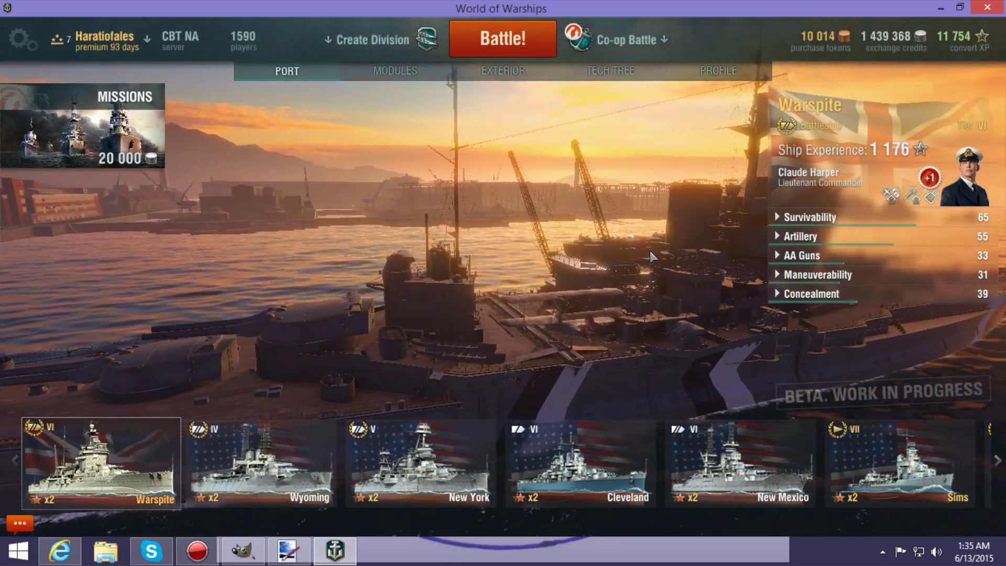
{"action": "scroll", "coordinate": [650, 251], "scroll_direction": "down", "scroll_amount": 3}
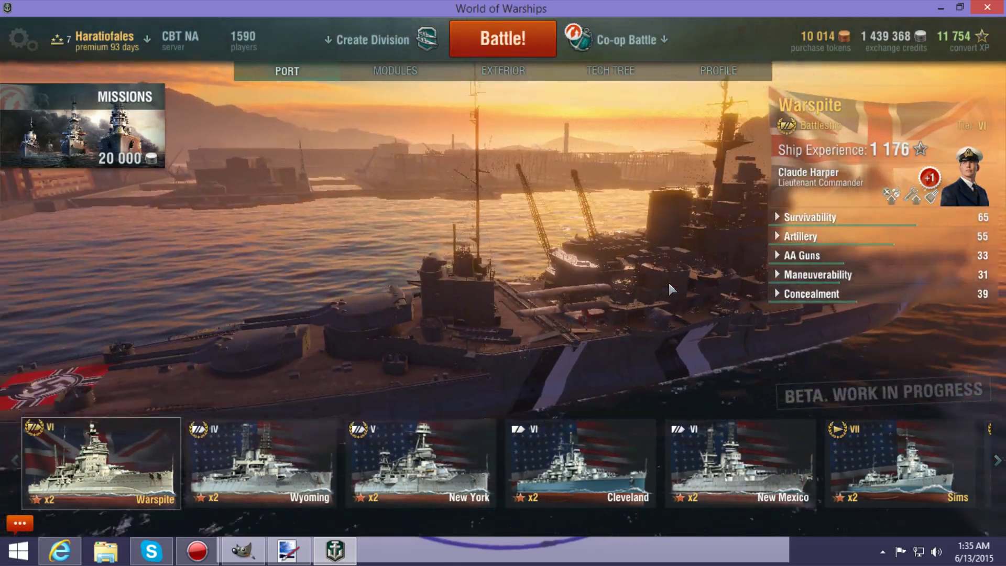
{"action": "left_click_drag", "start_coordinate": [669, 283], "coordinate": [508, 369]}
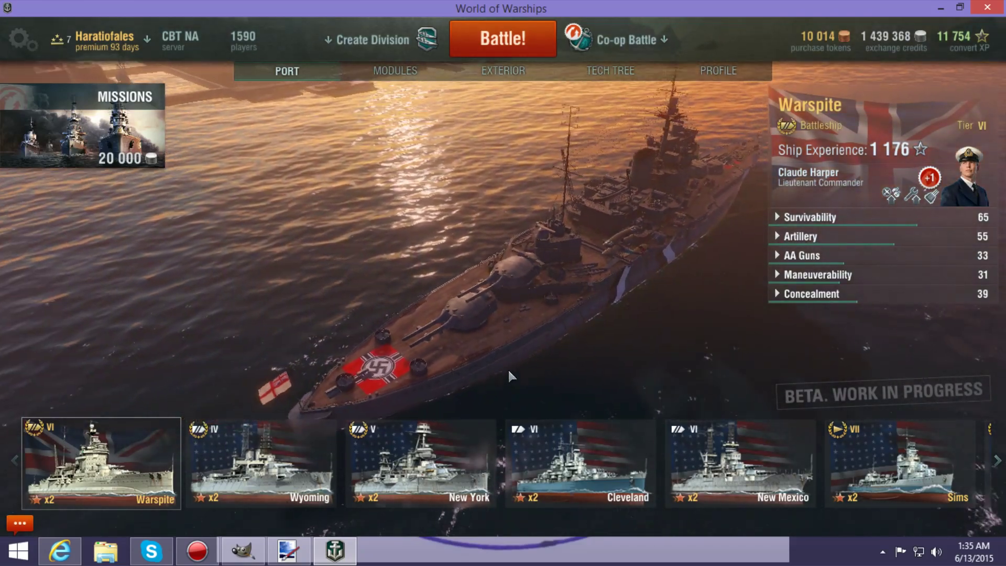
{"action": "scroll", "coordinate": [485, 346], "scroll_direction": "up", "scroll_amount": 3}
{"action": "left_click_drag", "start_coordinate": [443, 333], "coordinate": [187, 321]}
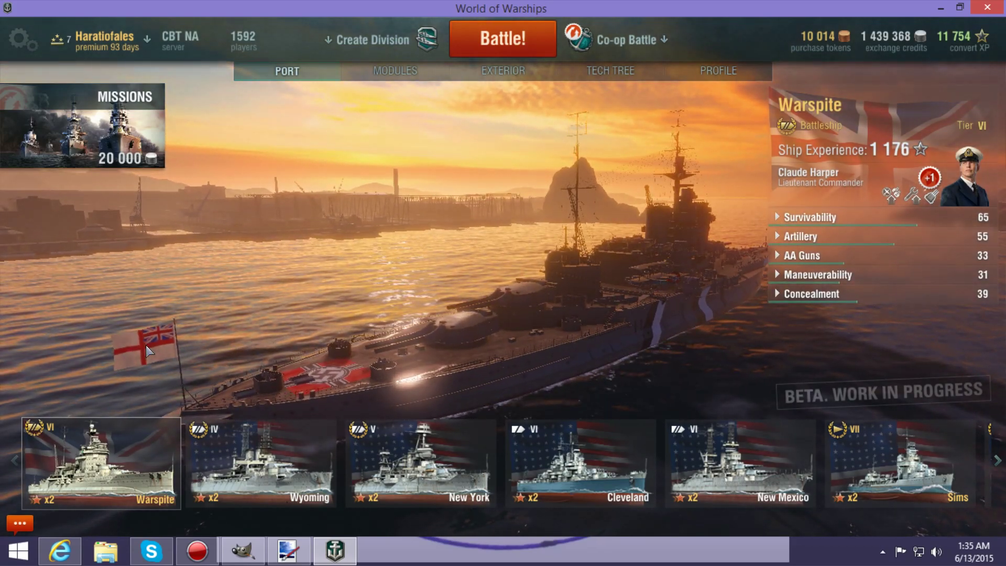
{"action": "left_click_drag", "start_coordinate": [484, 306], "coordinate": [194, 346]}
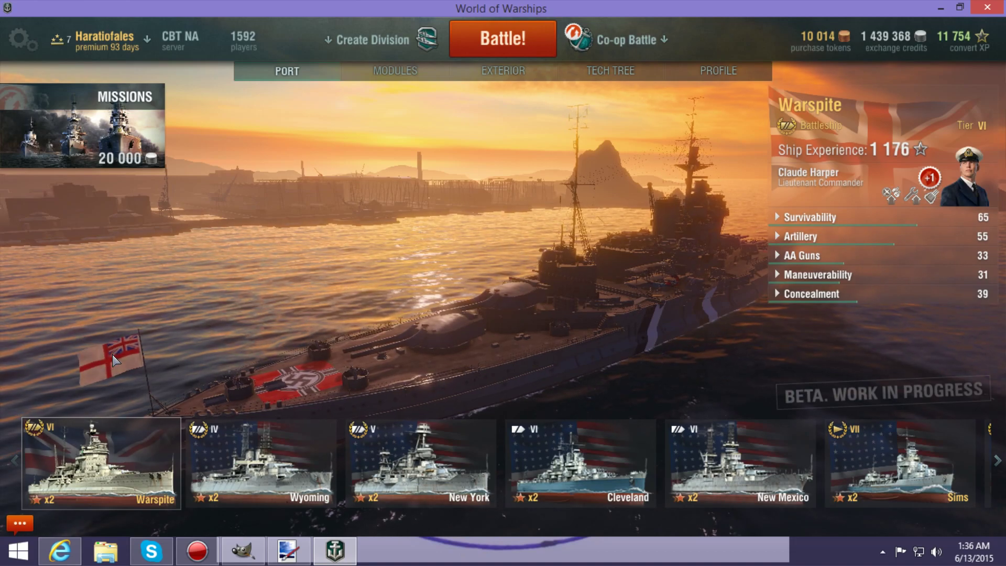
{"action": "left_click_drag", "start_coordinate": [147, 352], "coordinate": [109, 358]}
{"action": "left_click_drag", "start_coordinate": [252, 347], "coordinate": [557, 192]}
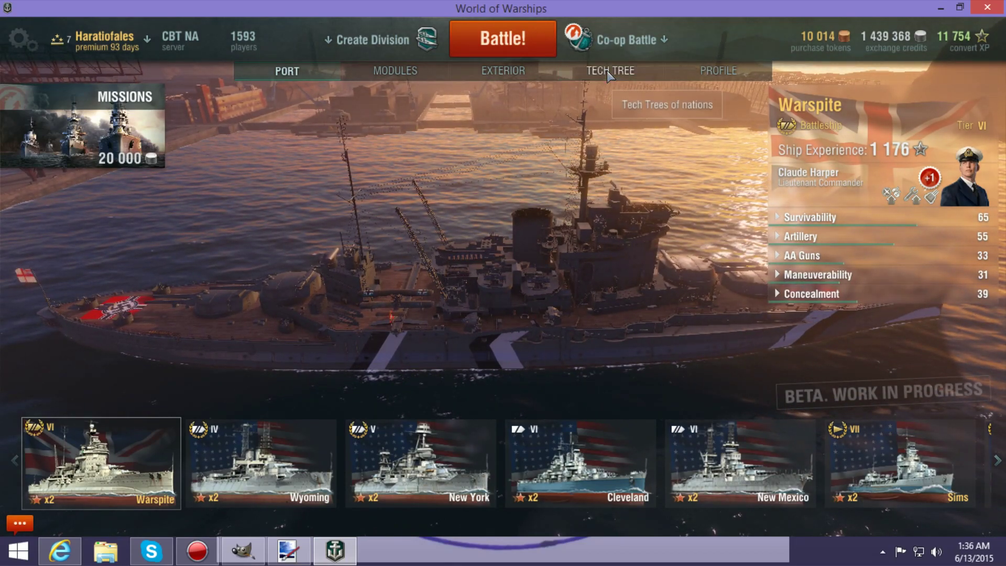
Open the tier IX battleship Iowa from the U.S.A. tech tree to preview it in port.
{"action": "left_click", "coordinate": [608, 73]}
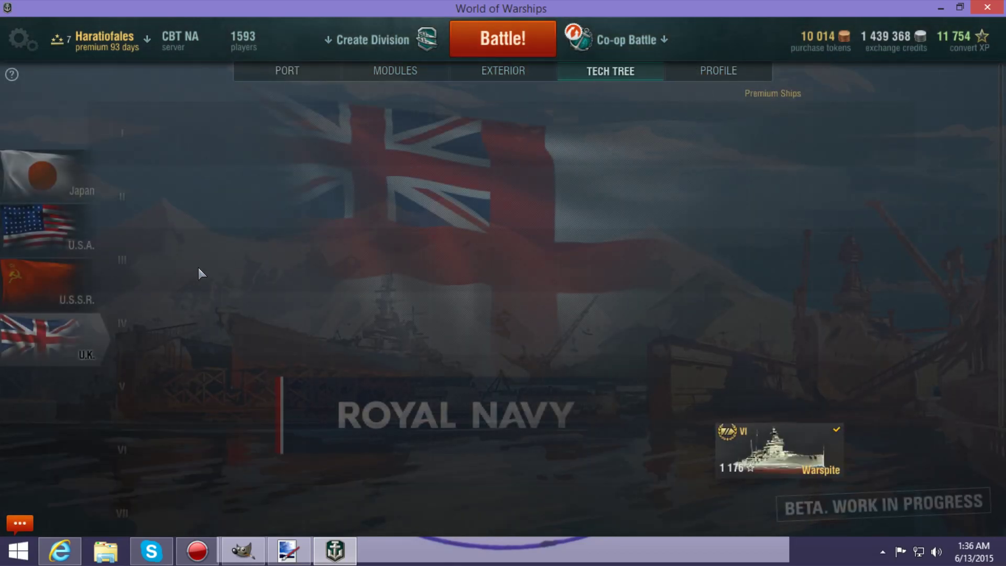
{"action": "left_click", "coordinate": [54, 237]}
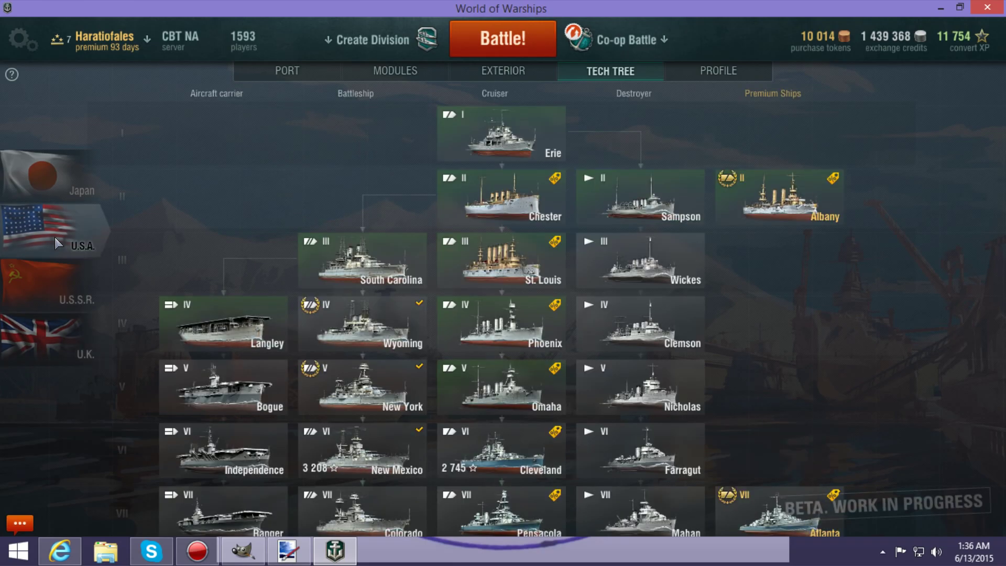
{"action": "scroll", "coordinate": [516, 220], "scroll_direction": "down", "scroll_amount": 5}
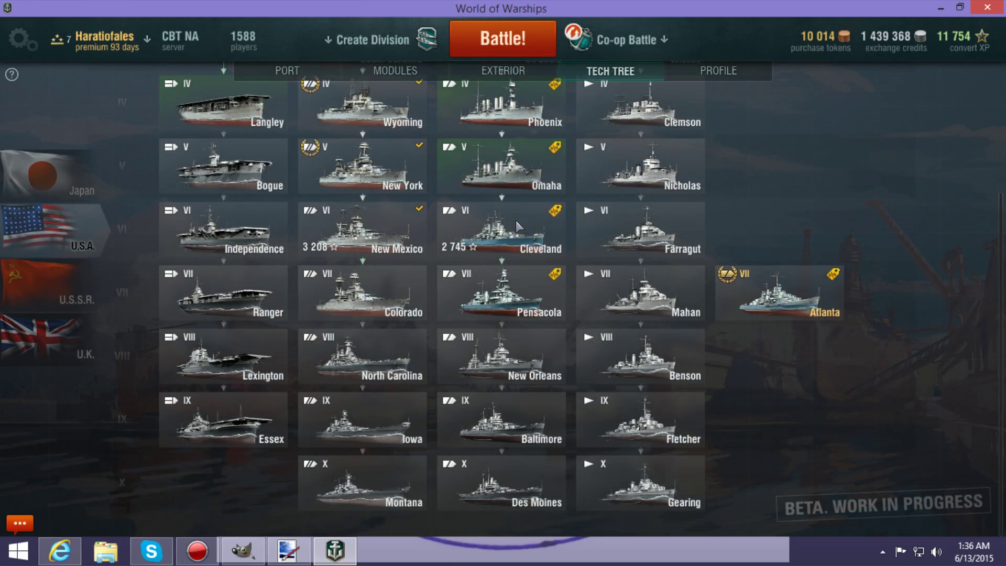
{"action": "mouse_move", "coordinate": [355, 441]}
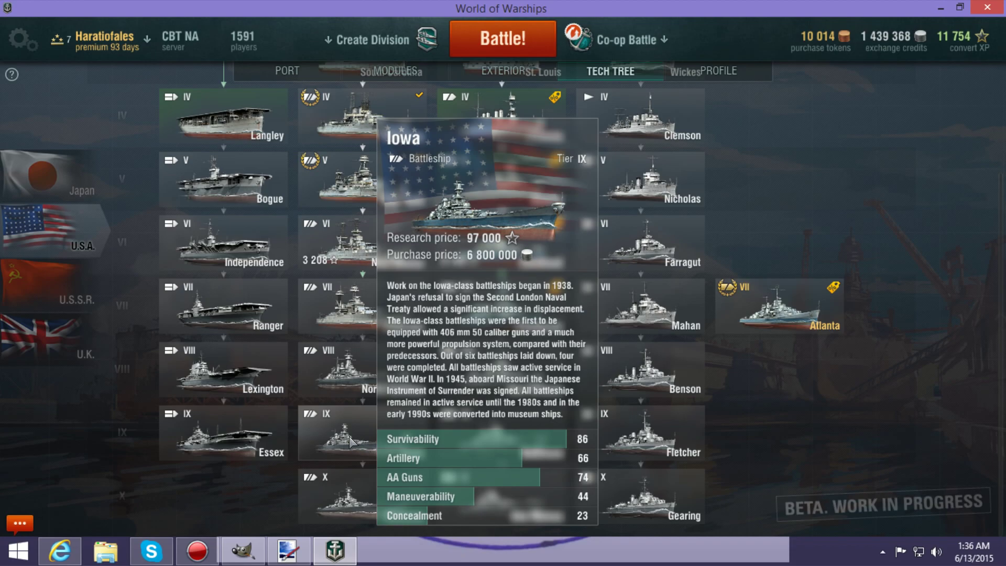
{"action": "left_click", "coordinate": [349, 436]}
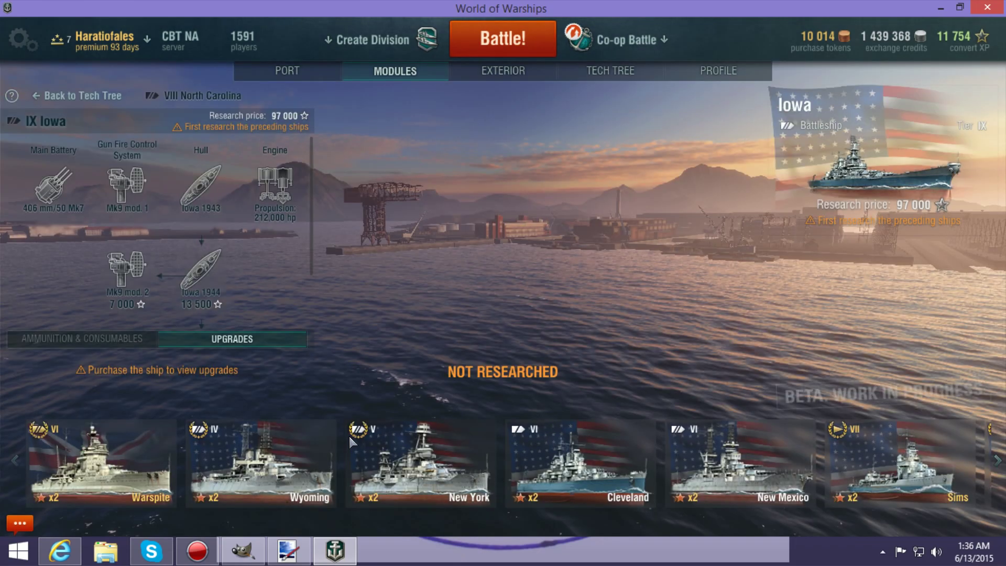
{"action": "left_click", "coordinate": [349, 438]}
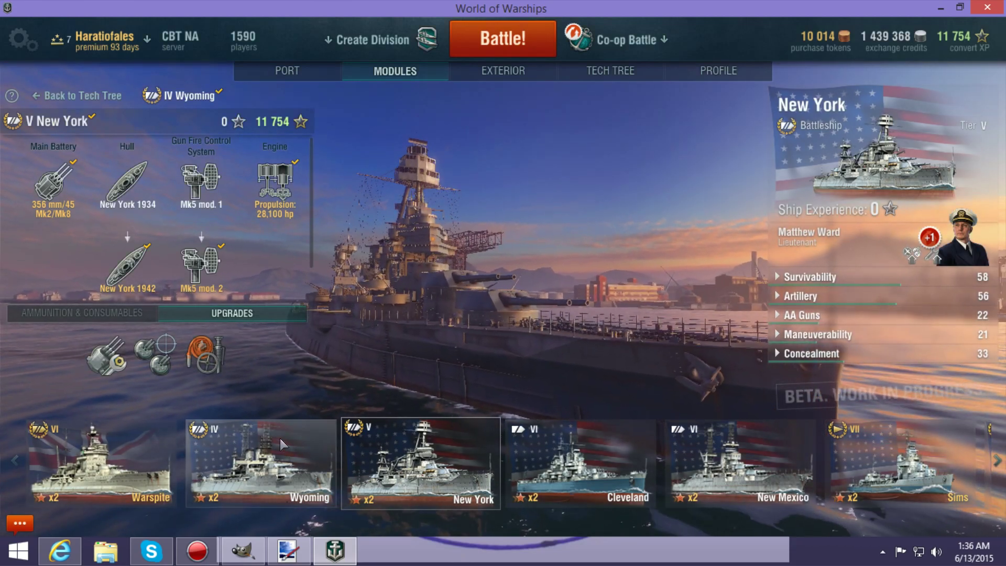
{"action": "left_click", "coordinate": [582, 76]}
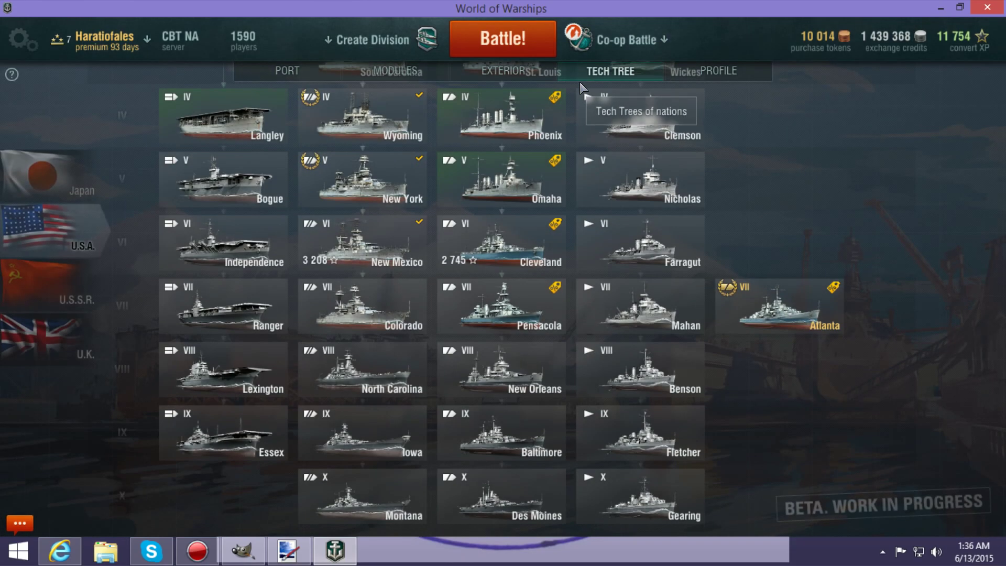
{"action": "left_click", "coordinate": [369, 443]}
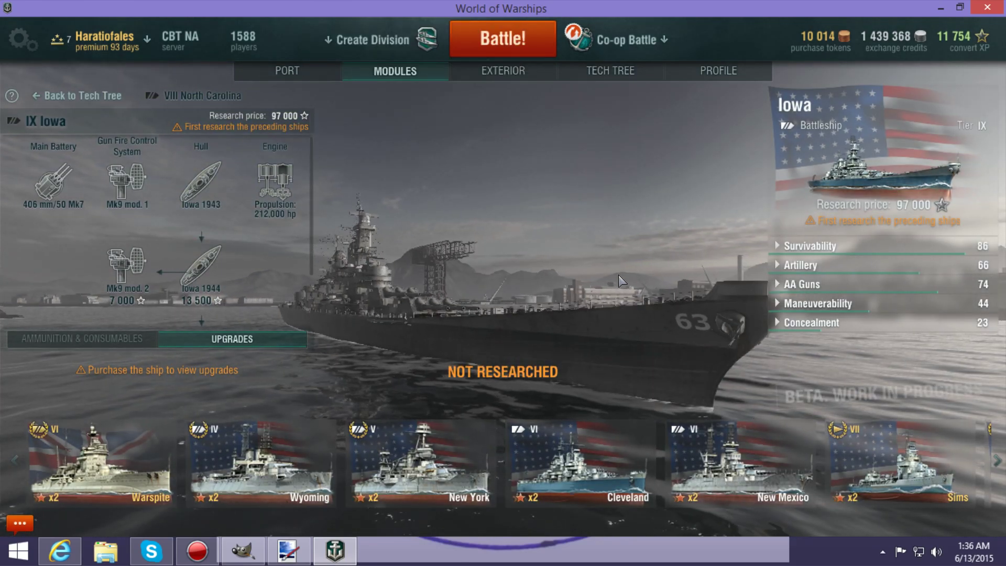
Examine the Iowa's bow hull number, aft deck and stern for the custom skin markings.
{"action": "left_click_drag", "start_coordinate": [618, 274], "coordinate": [487, 243]}
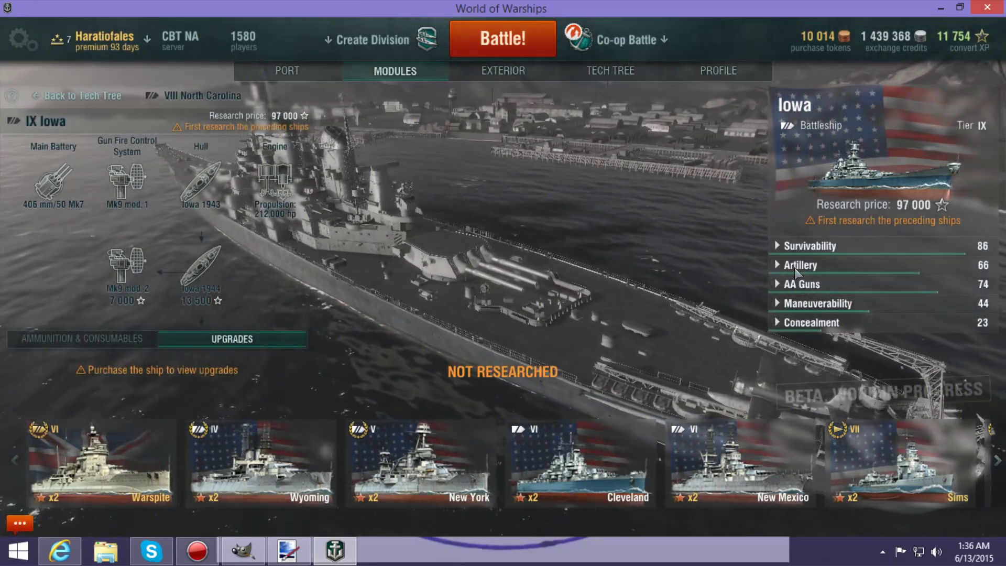
{"action": "left_click_drag", "start_coordinate": [673, 273], "coordinate": [516, 118]}
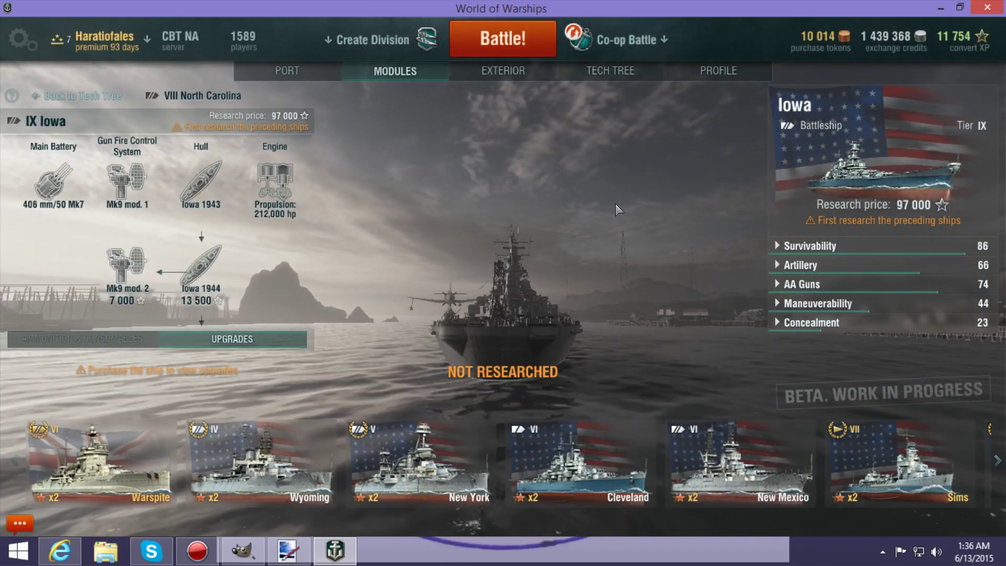
{"action": "scroll", "coordinate": [635, 245], "scroll_direction": "up", "scroll_amount": 3}
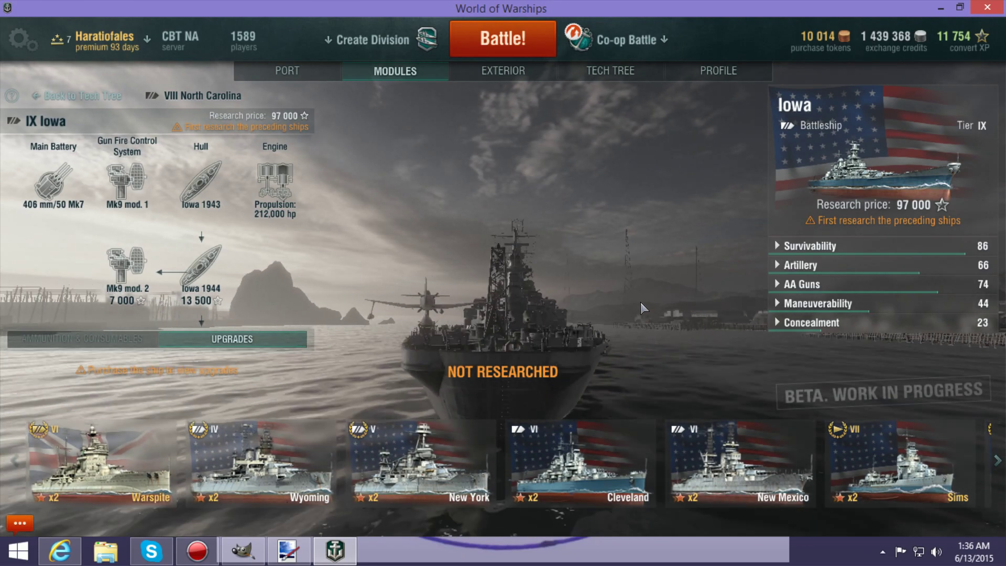
{"action": "left_click_drag", "start_coordinate": [653, 338], "coordinate": [483, 374]}
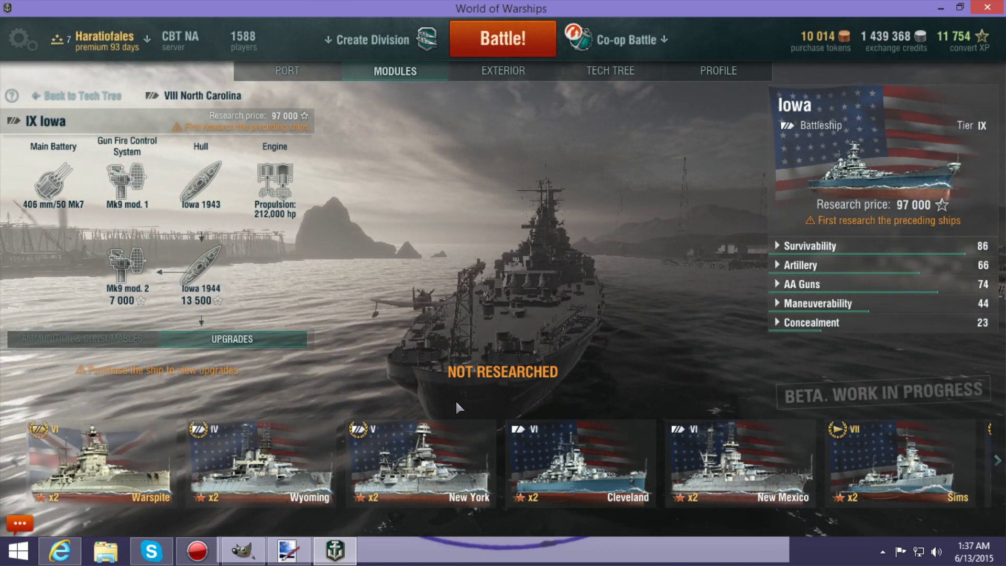
{"action": "left_click_drag", "start_coordinate": [630, 341], "coordinate": [857, 272]}
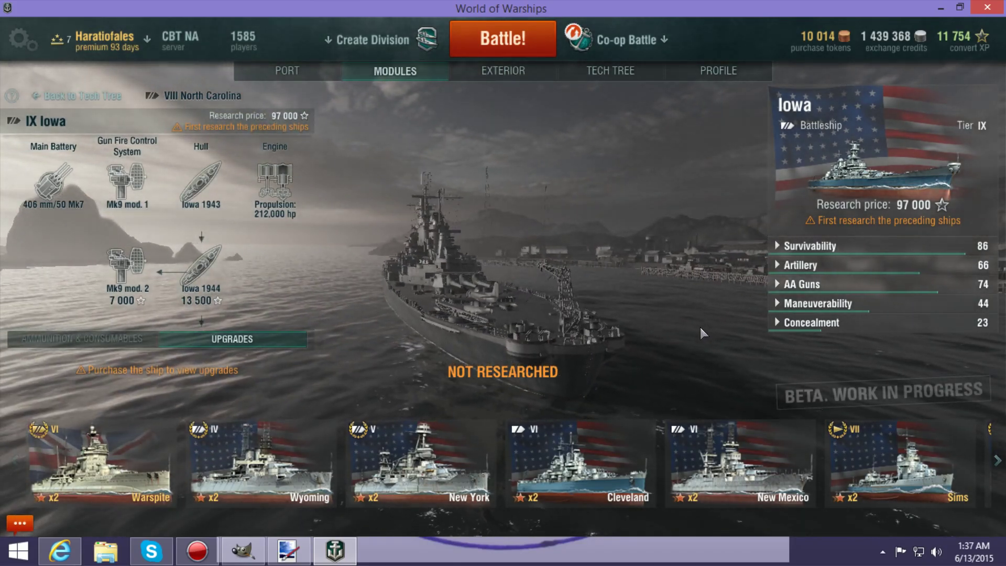
{"action": "left_click_drag", "start_coordinate": [701, 327], "coordinate": [316, 269]}
Examine the Iowa's foredeck, forward turrets and superstructure from above, circling both sides of the ship.
{"action": "scroll", "coordinate": [362, 227], "scroll_direction": "down", "scroll_amount": 3}
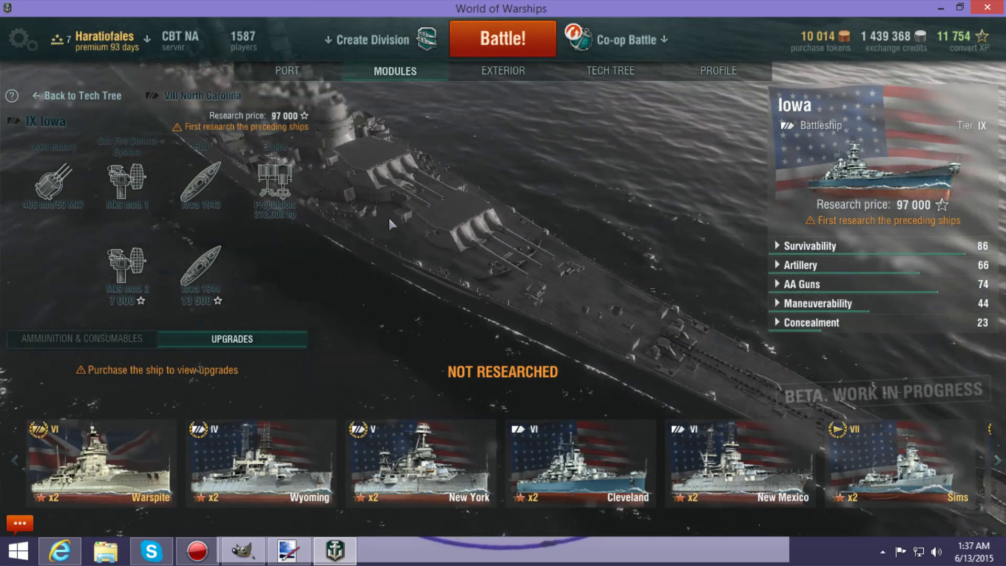
{"action": "scroll", "coordinate": [489, 253], "scroll_direction": "up", "scroll_amount": 3}
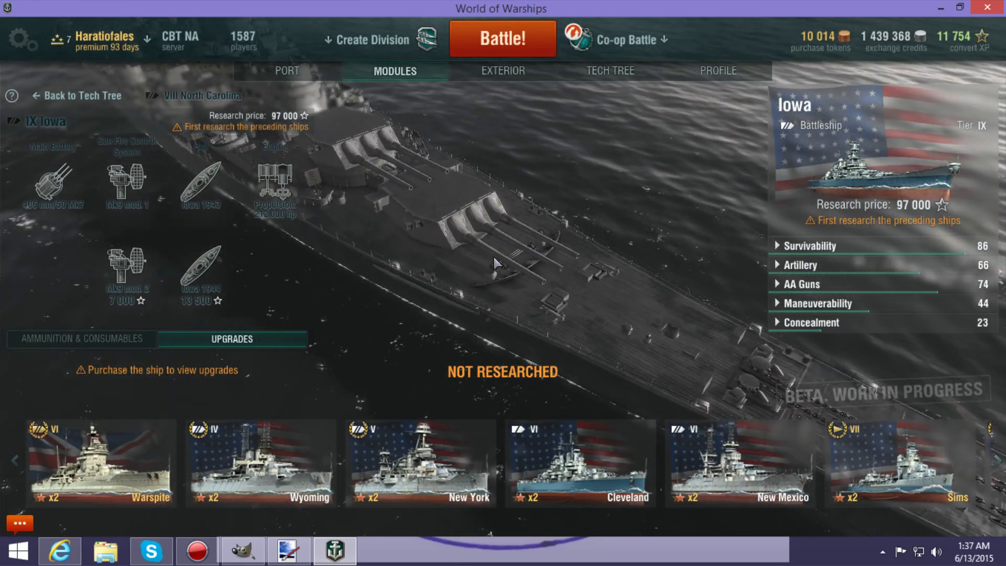
{"action": "left_click_drag", "start_coordinate": [436, 238], "coordinate": [412, 225]}
{"action": "left_click_drag", "start_coordinate": [599, 176], "coordinate": [234, 217]}
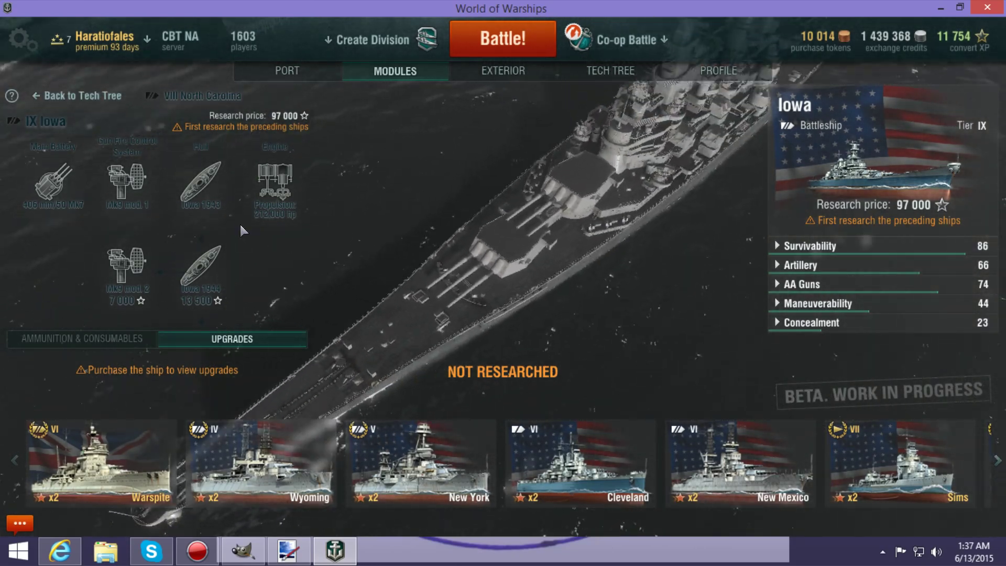
{"action": "left_click_drag", "start_coordinate": [627, 188], "coordinate": [322, 264]}
{"action": "left_click_drag", "start_coordinate": [596, 213], "coordinate": [291, 224]}
{"action": "left_click_drag", "start_coordinate": [595, 199], "coordinate": [450, 231]}
{"action": "left_click_drag", "start_coordinate": [527, 239], "coordinate": [375, 117]}
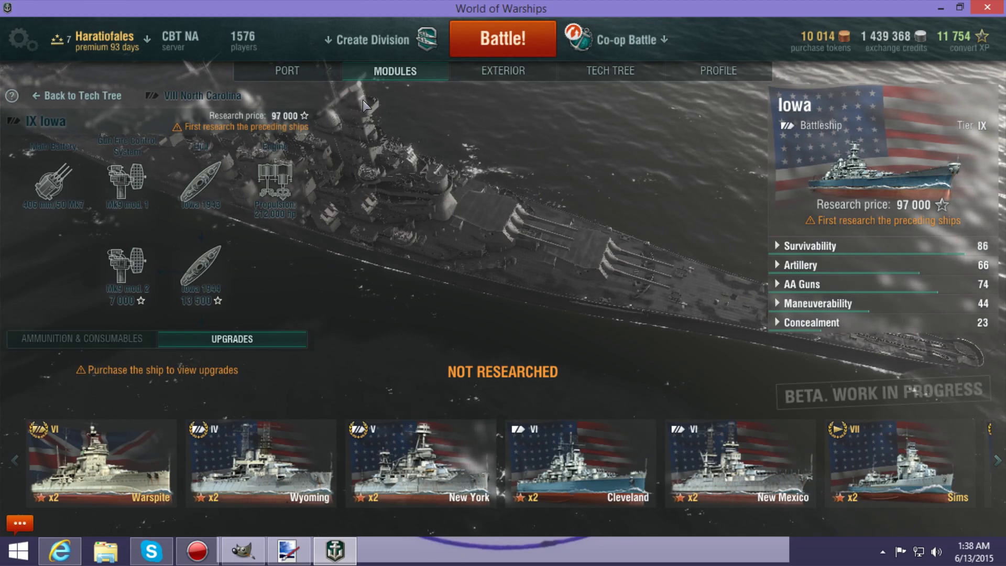
{"action": "left_click_drag", "start_coordinate": [363, 99], "coordinate": [301, 132]}
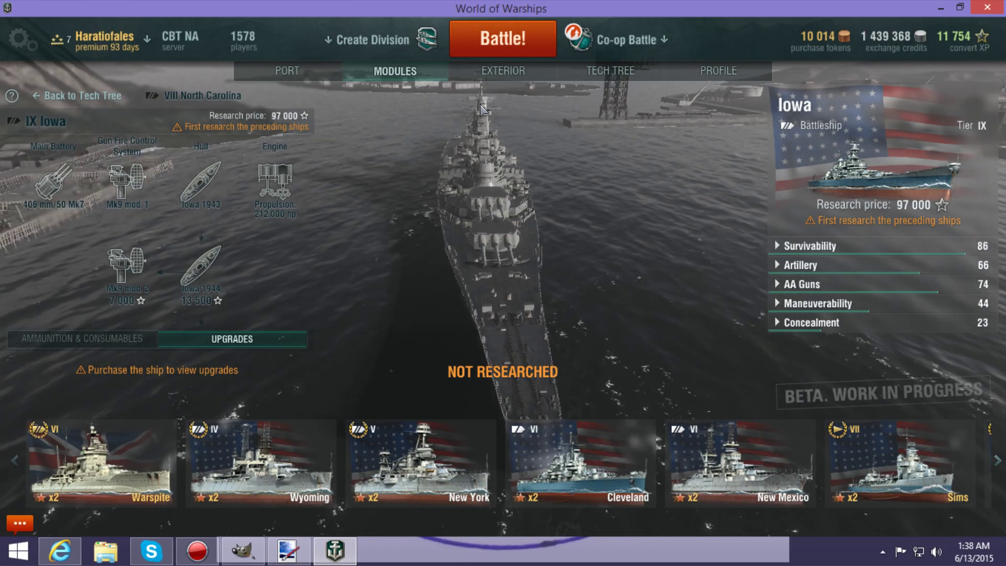
{"action": "left_click_drag", "start_coordinate": [530, 174], "coordinate": [697, 151]}
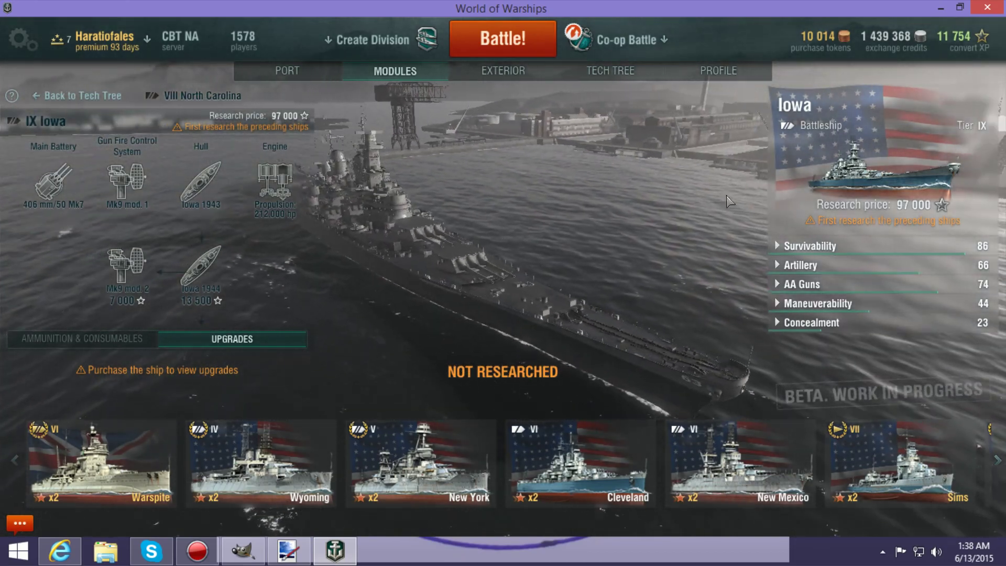
Inspect the Iowa's stern again from both quarters, including the transom, crane and seaplane.
{"action": "left_click_drag", "start_coordinate": [688, 194], "coordinate": [617, 288]}
{"action": "left_click_drag", "start_coordinate": [847, 330], "coordinate": [803, 334]}
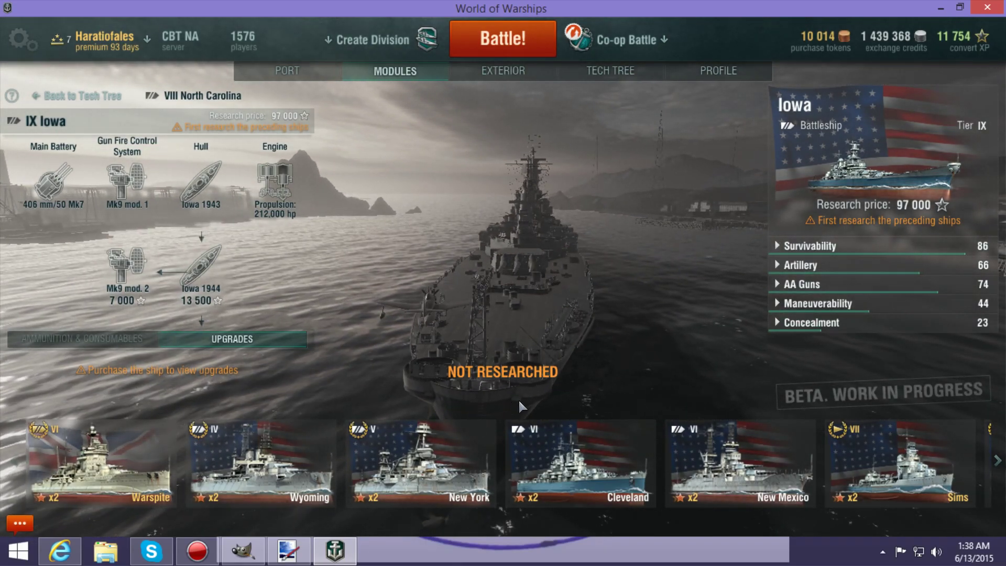
{"action": "left_click_drag", "start_coordinate": [542, 391], "coordinate": [593, 250]}
{"action": "left_click_drag", "start_coordinate": [551, 307], "coordinate": [361, 320]}
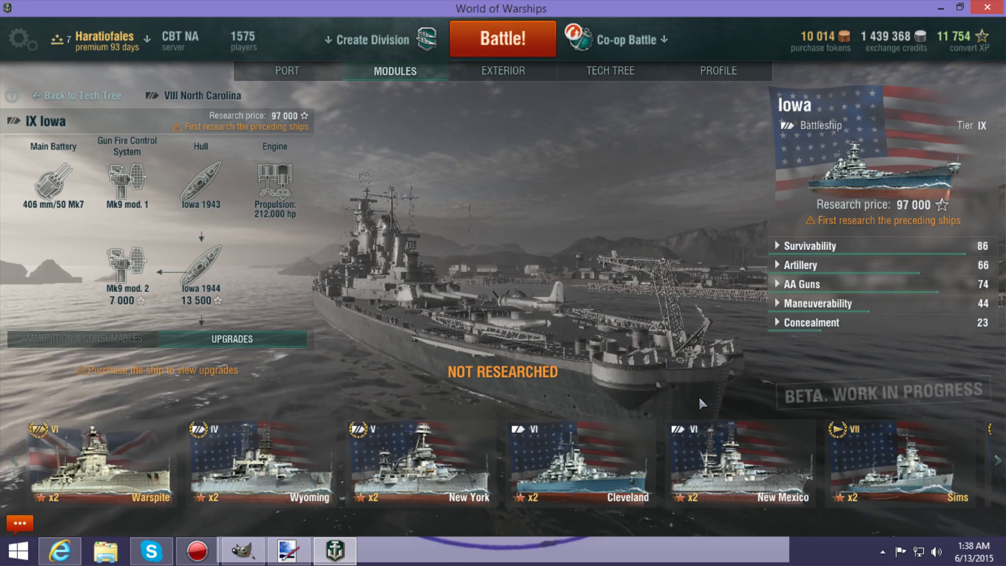
{"action": "left_click_drag", "start_coordinate": [723, 388], "coordinate": [580, 392]}
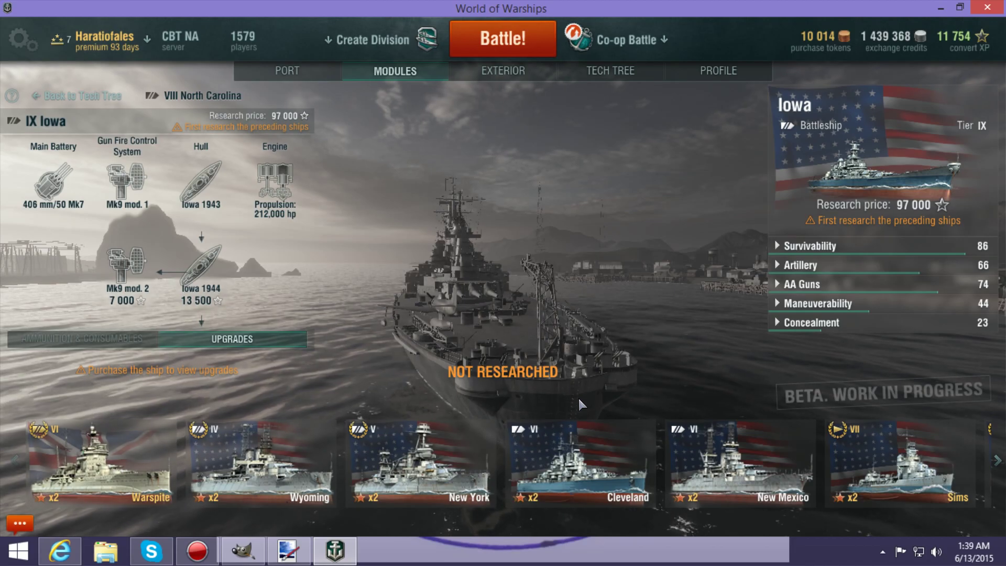
Inspect the 63 hull number on the Iowa's bow from several angles.
{"action": "left_click_drag", "start_coordinate": [642, 365], "coordinate": [492, 98]}
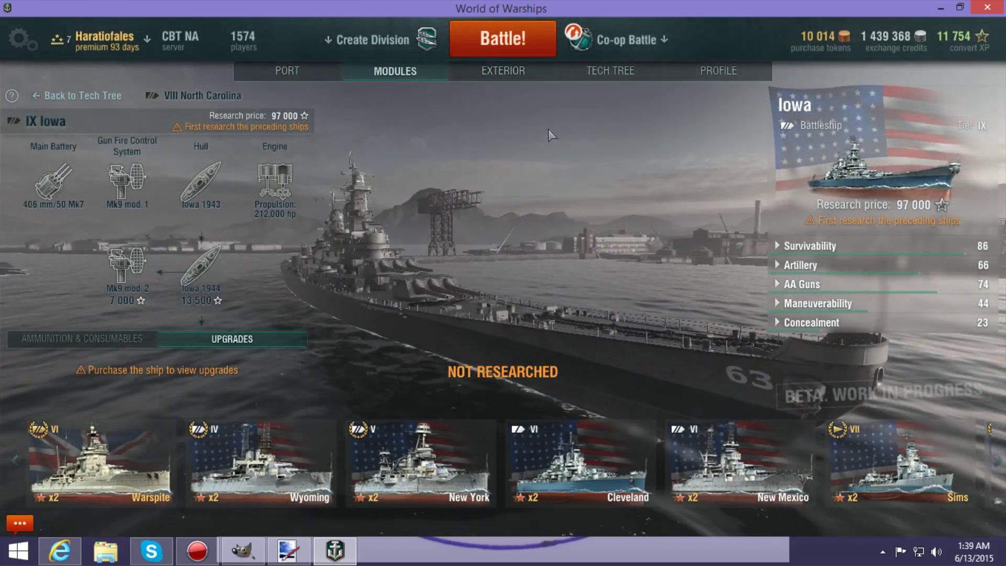
{"action": "left_click_drag", "start_coordinate": [539, 127], "coordinate": [654, 216]}
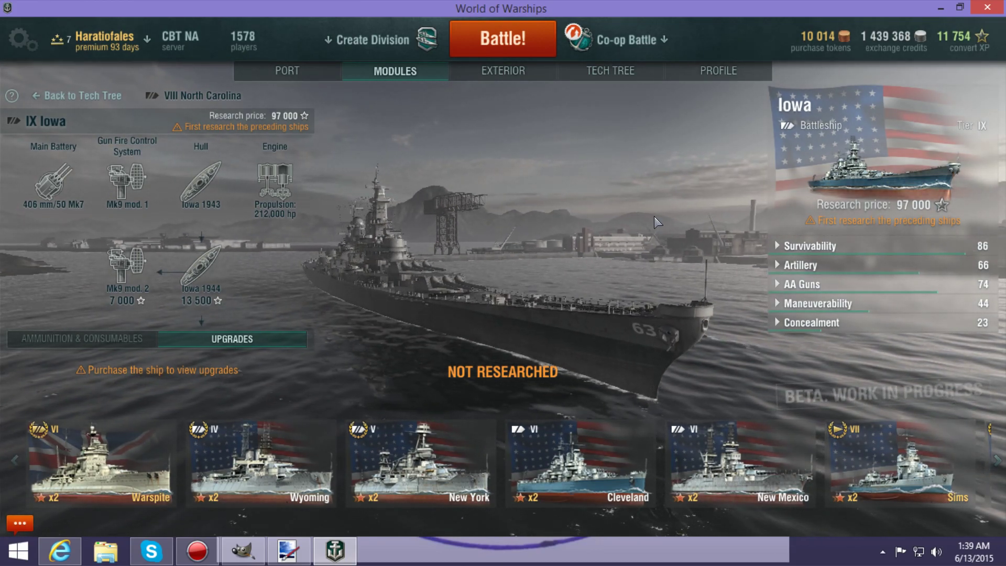
{"action": "left_click_drag", "start_coordinate": [628, 249], "coordinate": [708, 338]}
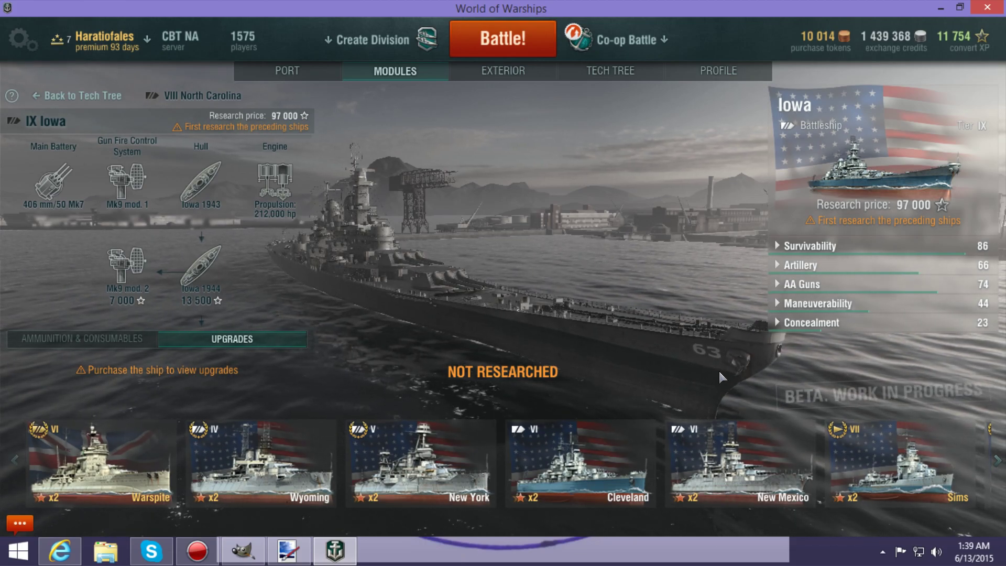
Examine the Iowa's midship superstructure, gun turrets and hull side from elevated angles.
{"action": "left_click_drag", "start_coordinate": [719, 371], "coordinate": [381, 254]}
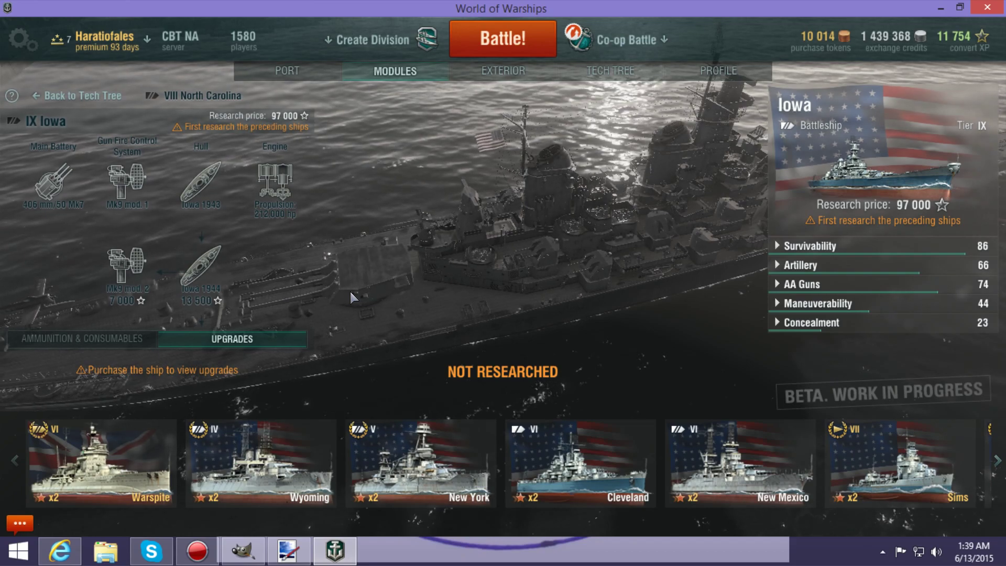
{"action": "left_click_drag", "start_coordinate": [350, 291], "coordinate": [581, 265]}
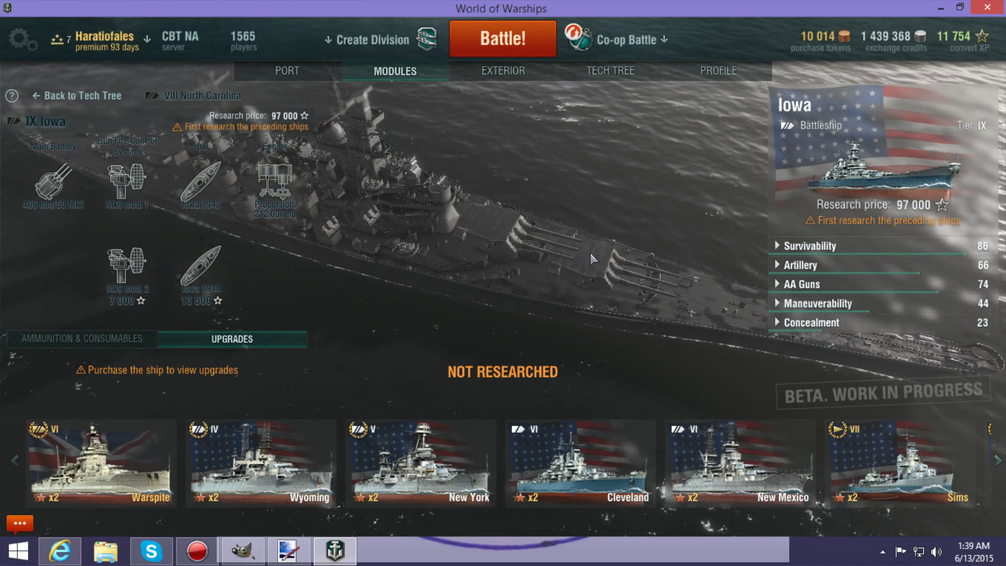
{"action": "left_click_drag", "start_coordinate": [505, 233], "coordinate": [291, 237]}
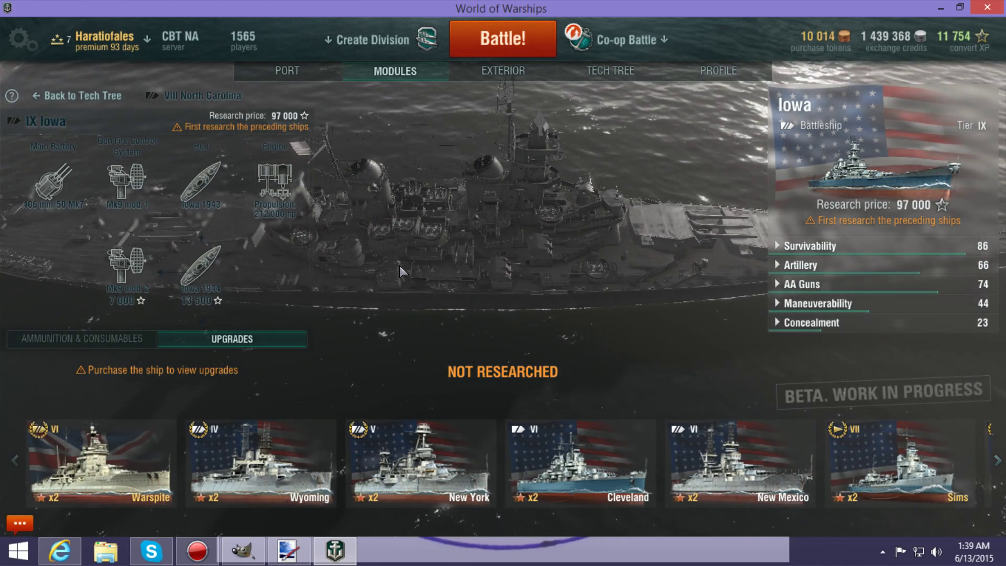
{"action": "mouse_move", "coordinate": [469, 270]}
{"action": "left_mouse_down"}
{"action": "mouse_move", "coordinate": [672, 283]}
{"action": "mouse_move", "coordinate": [412, 234]}
{"action": "mouse_move", "coordinate": [408, 267]}
{"action": "mouse_move", "coordinate": [513, 250]}
{"action": "mouse_move", "coordinate": [450, 272]}
{"action": "left_mouse_up"}
{"action": "left_click_drag", "start_coordinate": [537, 262], "coordinate": [633, 272]}
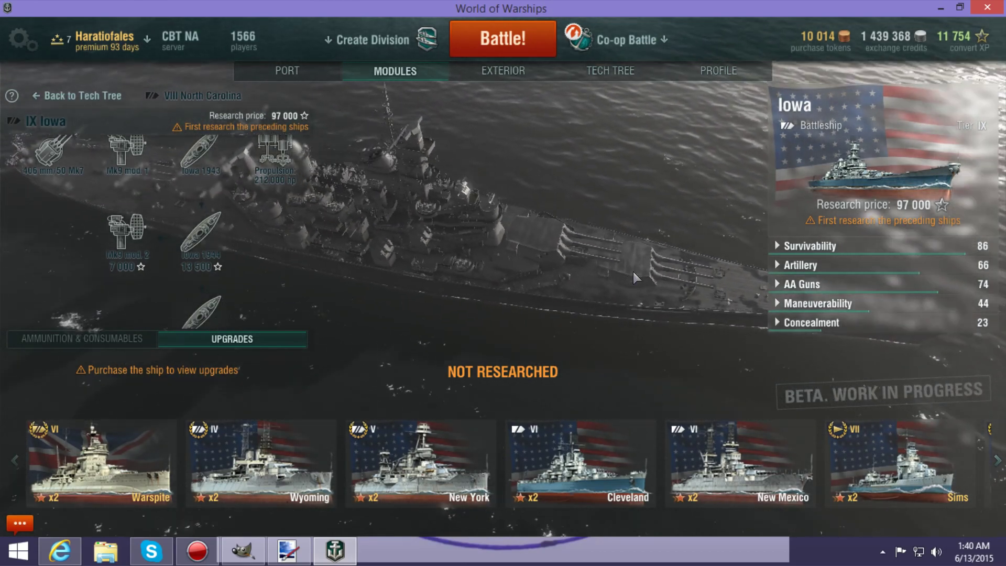
{"action": "left_click_drag", "start_coordinate": [563, 266], "coordinate": [608, 290]}
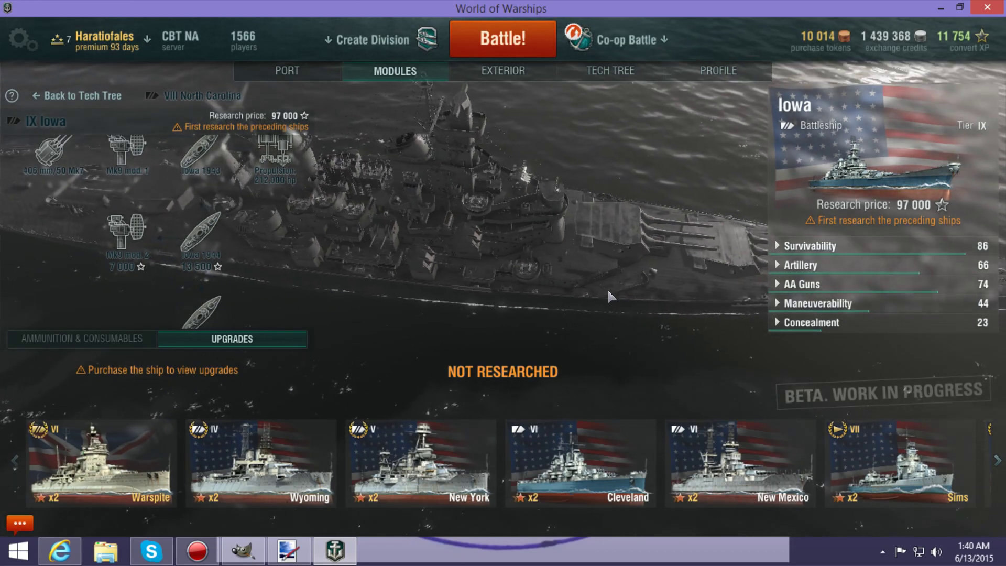
{"action": "left_click_drag", "start_coordinate": [525, 294], "coordinate": [392, 270]}
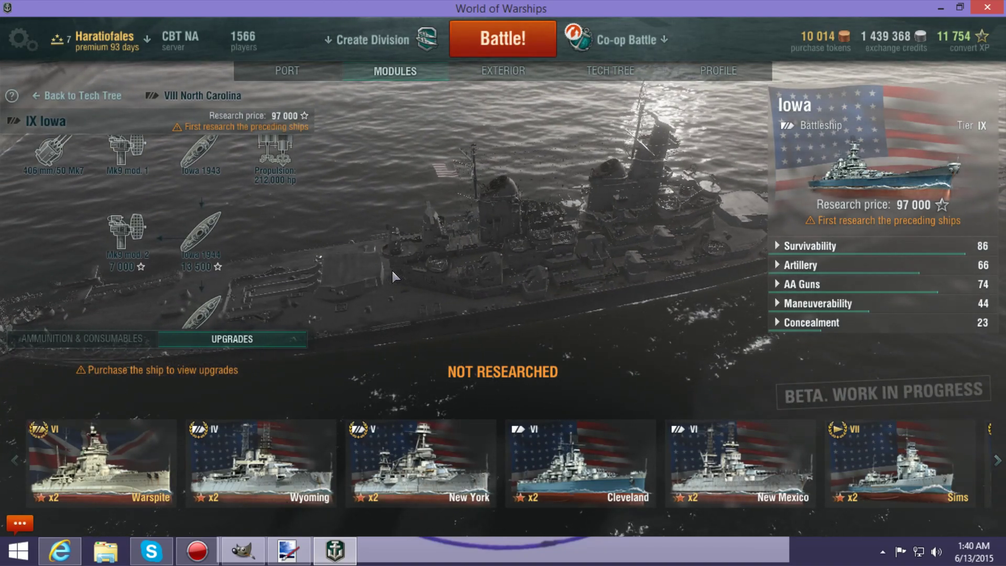